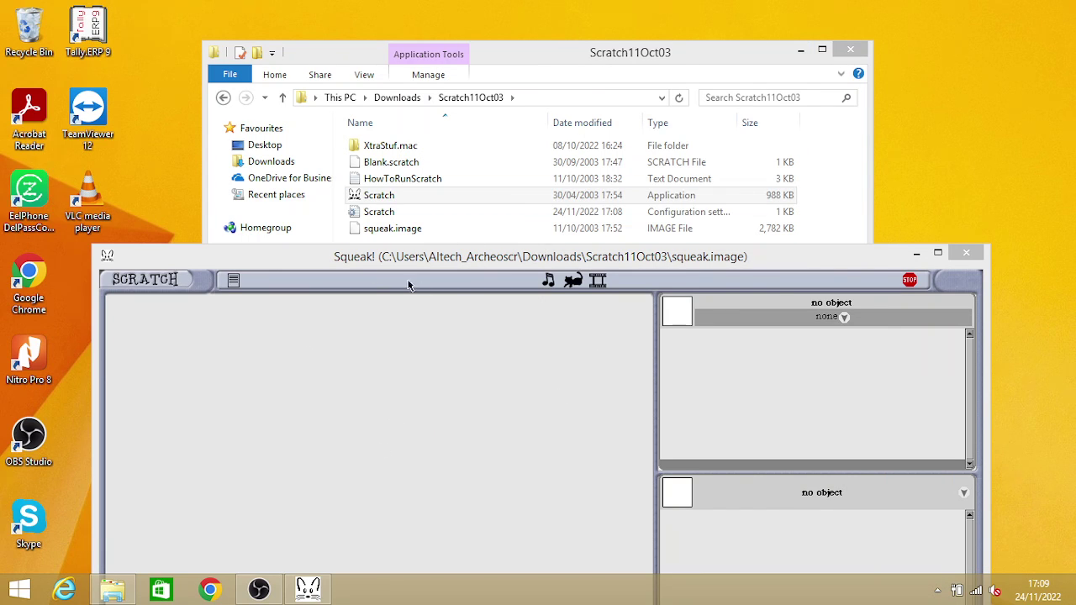
Step: Reposition the Scratch window and switch between it and the Scratch11Oct03 folder
{"action": "left_click_drag", "start_coordinate": [443, 265], "coordinate": [450, 264]}
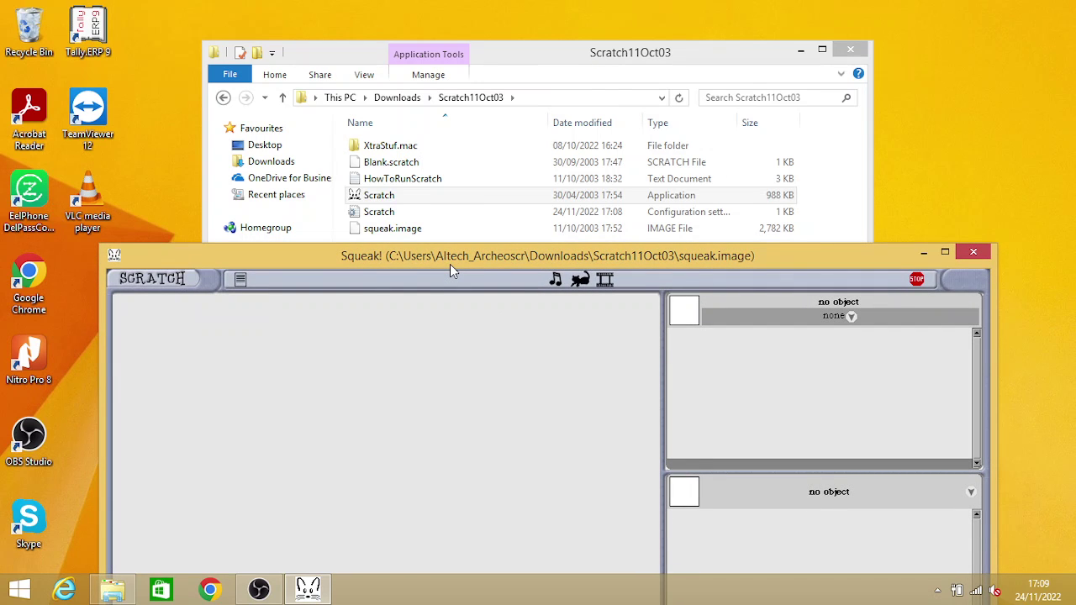
{"action": "left_click_drag", "start_coordinate": [449, 264], "coordinate": [444, 249]}
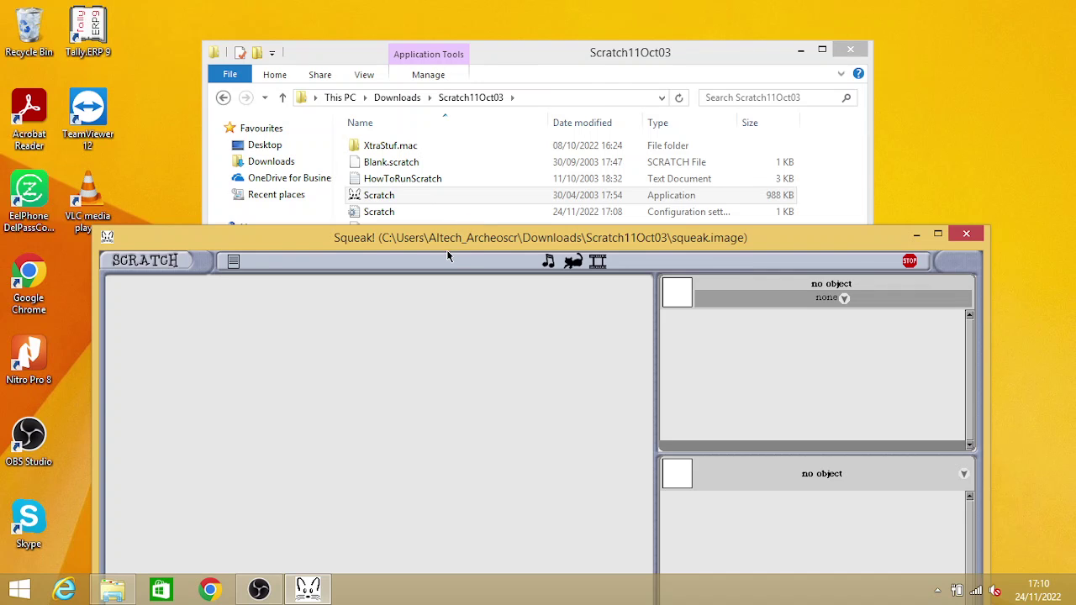
{"action": "left_click", "coordinate": [553, 66]}
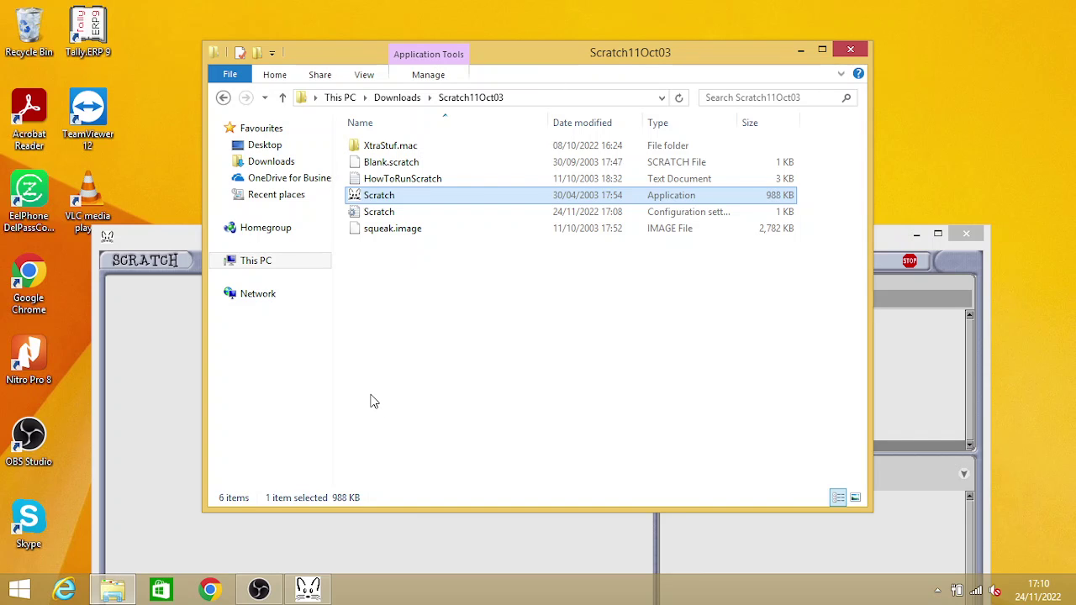
{"action": "mouse_move", "coordinate": [270, 252]}
{"action": "left_click", "coordinate": [175, 235]}
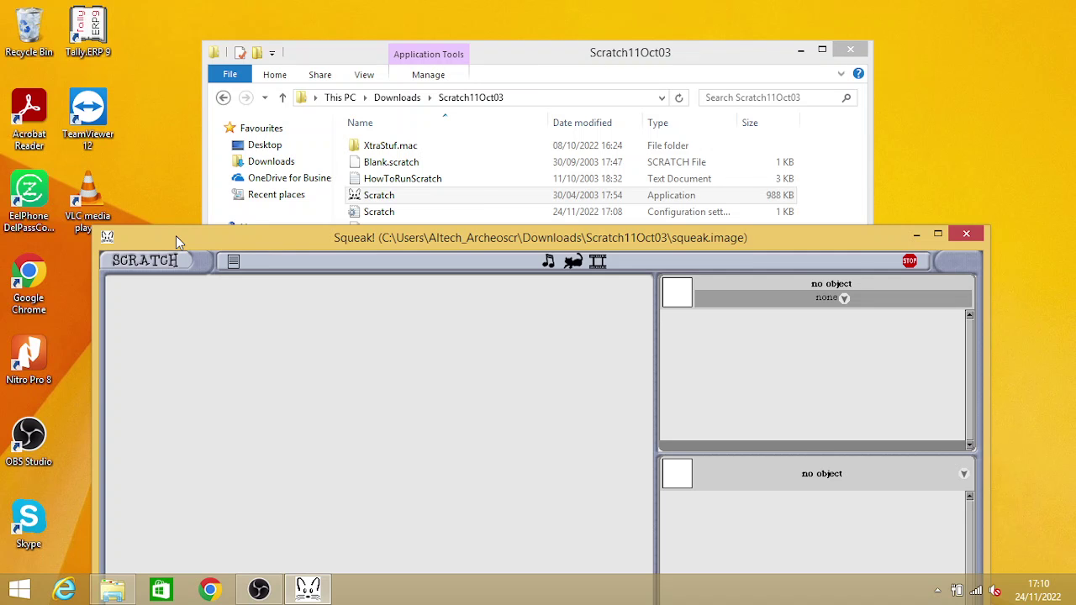
Step: Quit Scratch without saving, relaunch it, and maximize its window to full screen
{"action": "left_click", "coordinate": [966, 235]}
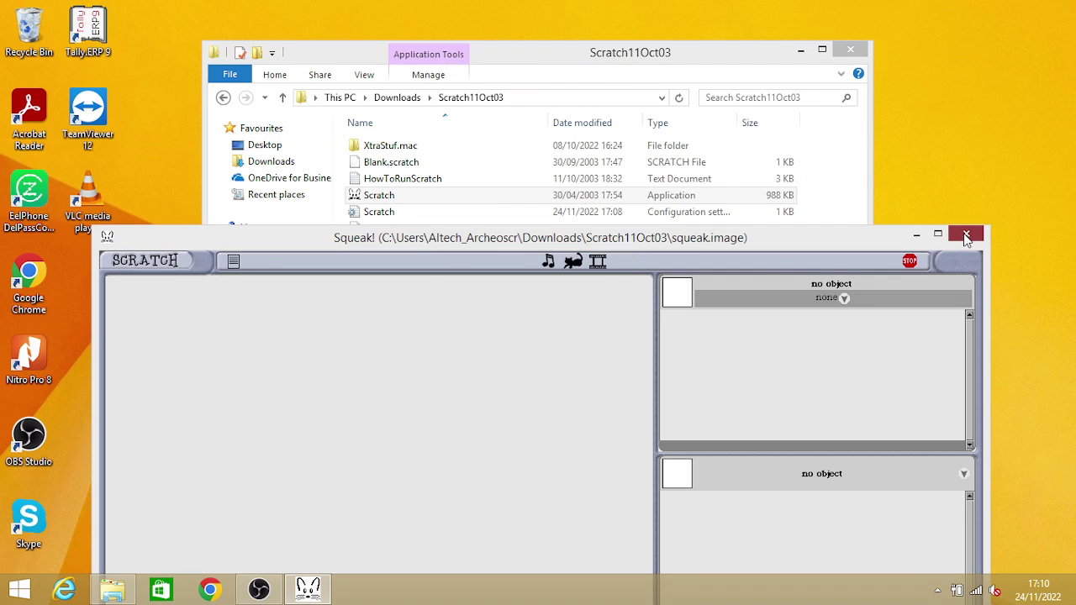
{"action": "left_click", "coordinate": [538, 341]}
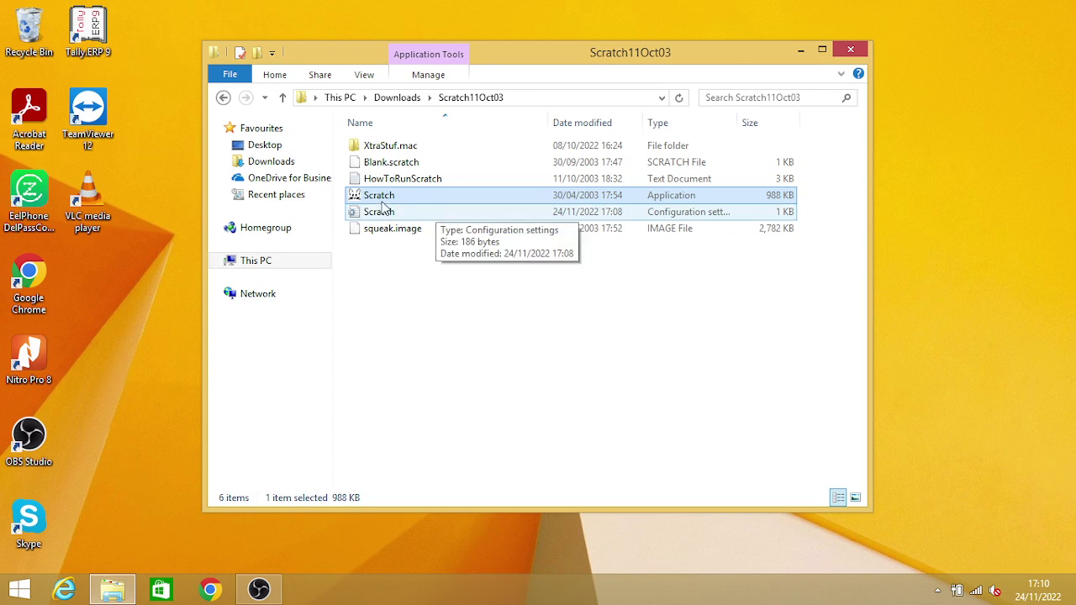
{"action": "double_click", "coordinate": [365, 202]}
{"action": "left_click_drag", "start_coordinate": [521, 4], "coordinate": [511, 65]}
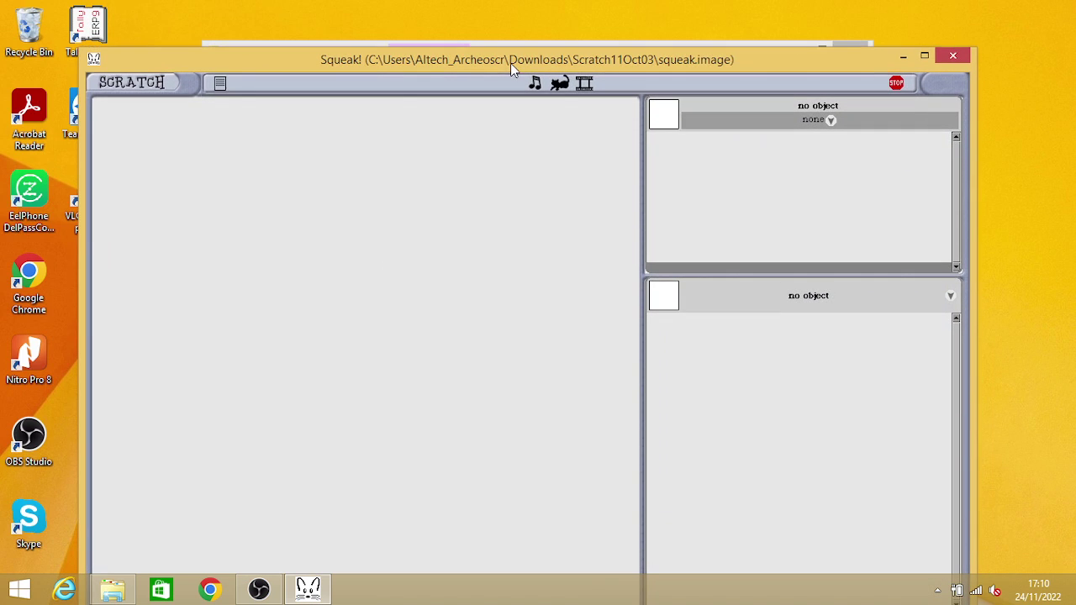
{"action": "left_click", "coordinate": [925, 57]}
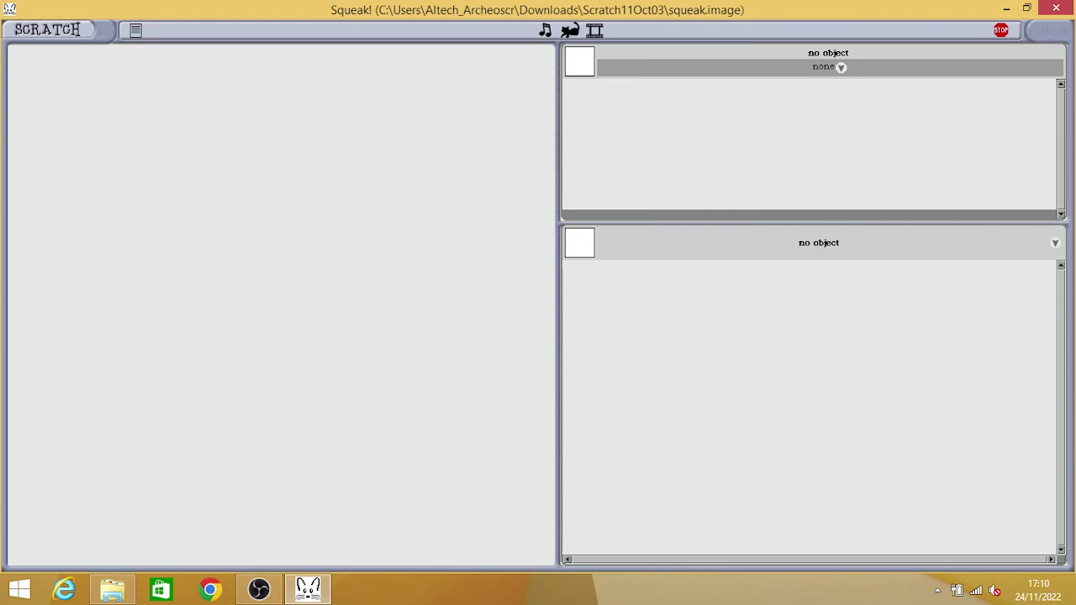
{"action": "left_click", "coordinate": [113, 589]}
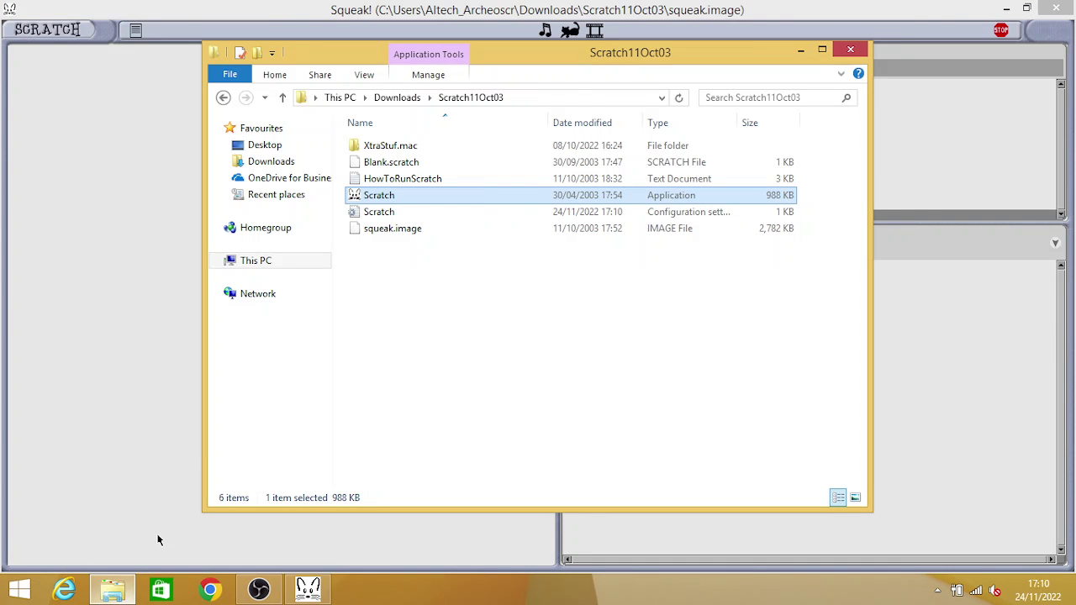
{"action": "left_click", "coordinate": [167, 394]}
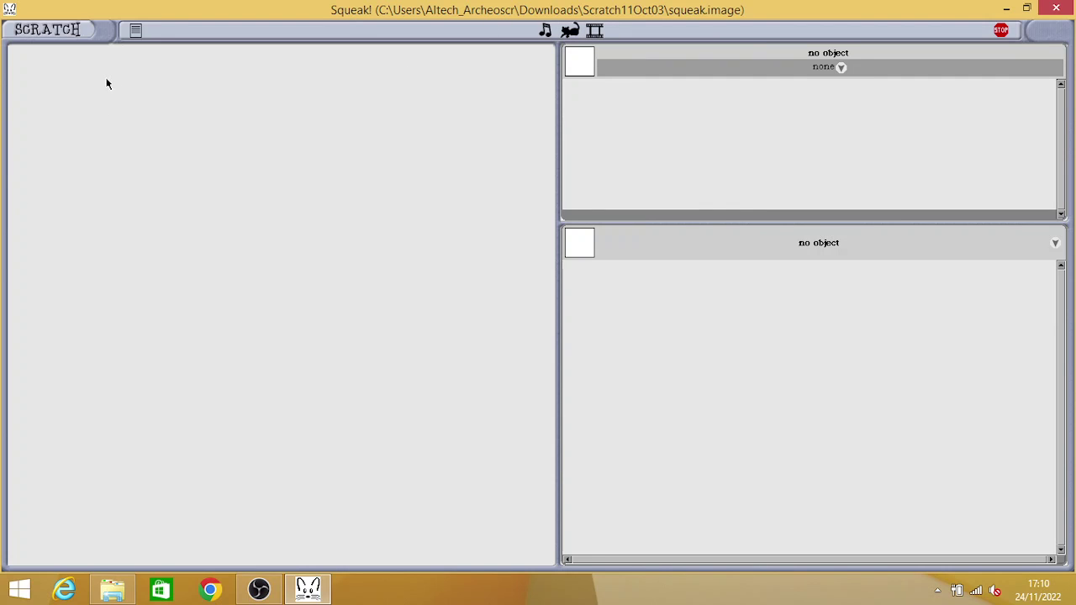
Step: Browse the project file options menu, including its longer list, then dismiss it
{"action": "left_click", "coordinate": [135, 31]}
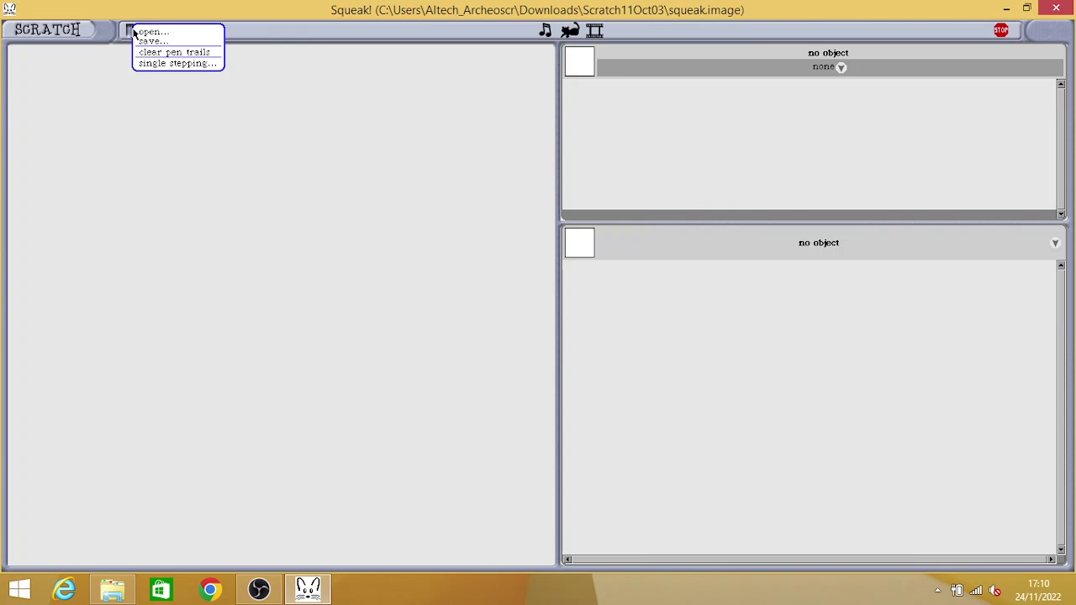
{"action": "left_click", "coordinate": [130, 33]}
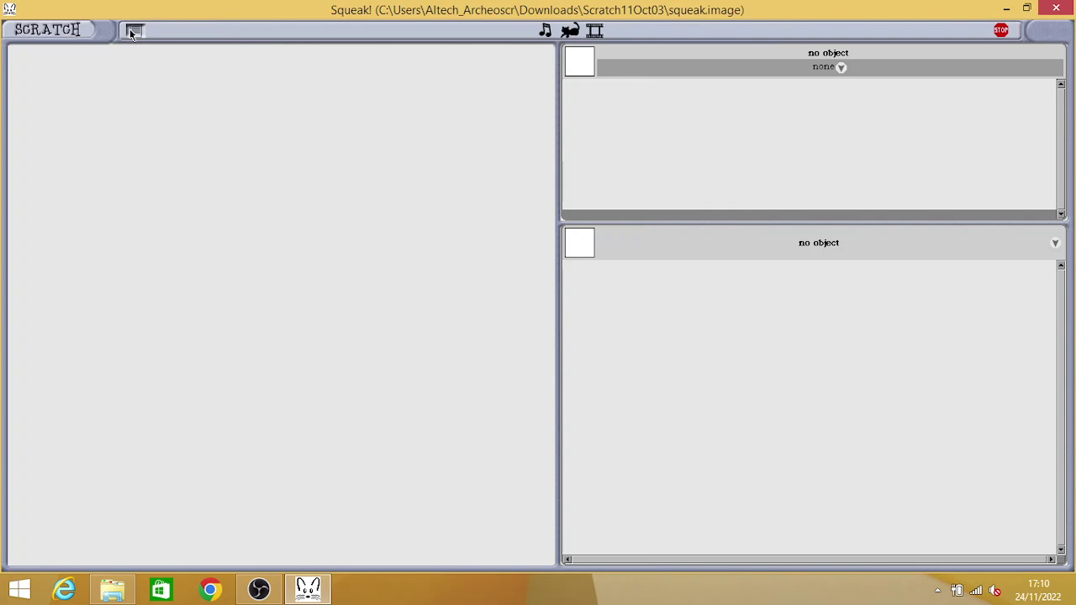
{"action": "left_click", "coordinate": [130, 34], "text": "shift"}
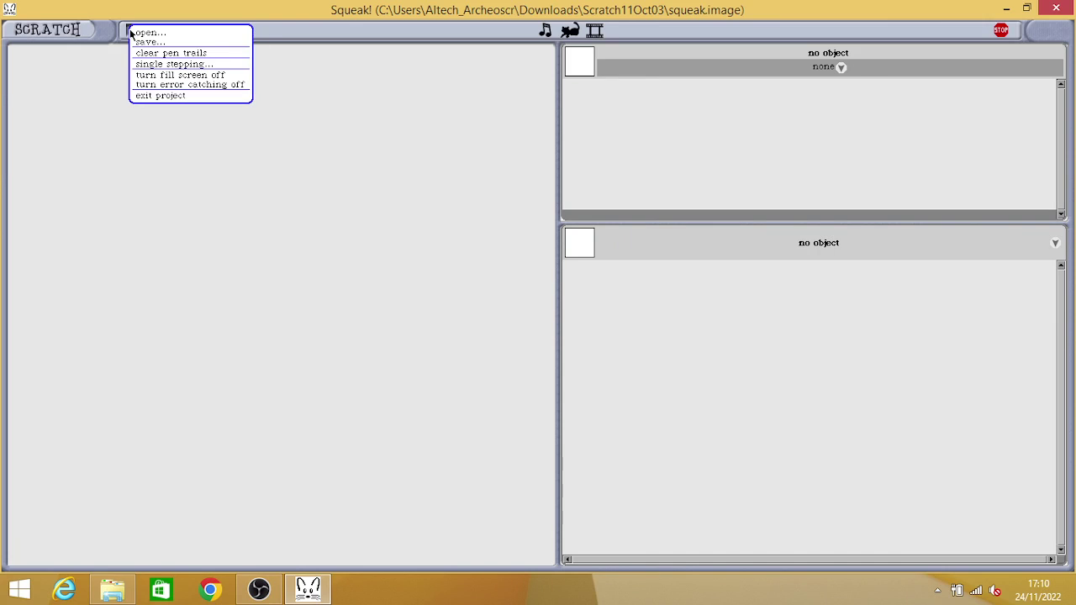
{"action": "left_click", "coordinate": [173, 320]}
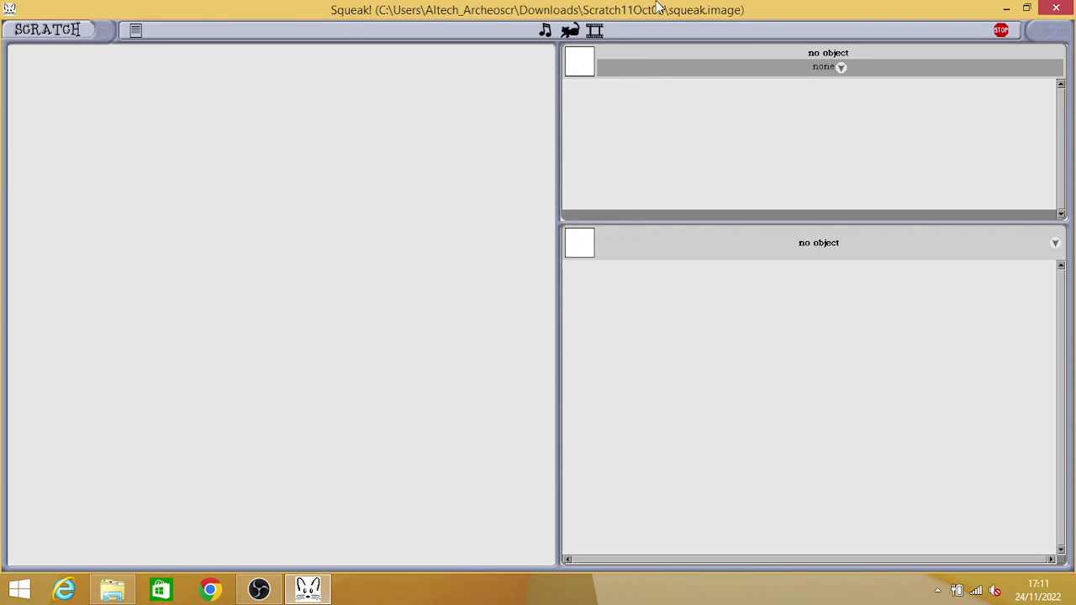
Step: Quit Scratch without saving, relaunch it from the Scratch11Oct03 folder, and maximize it
{"action": "left_click", "coordinate": [1056, 7]}
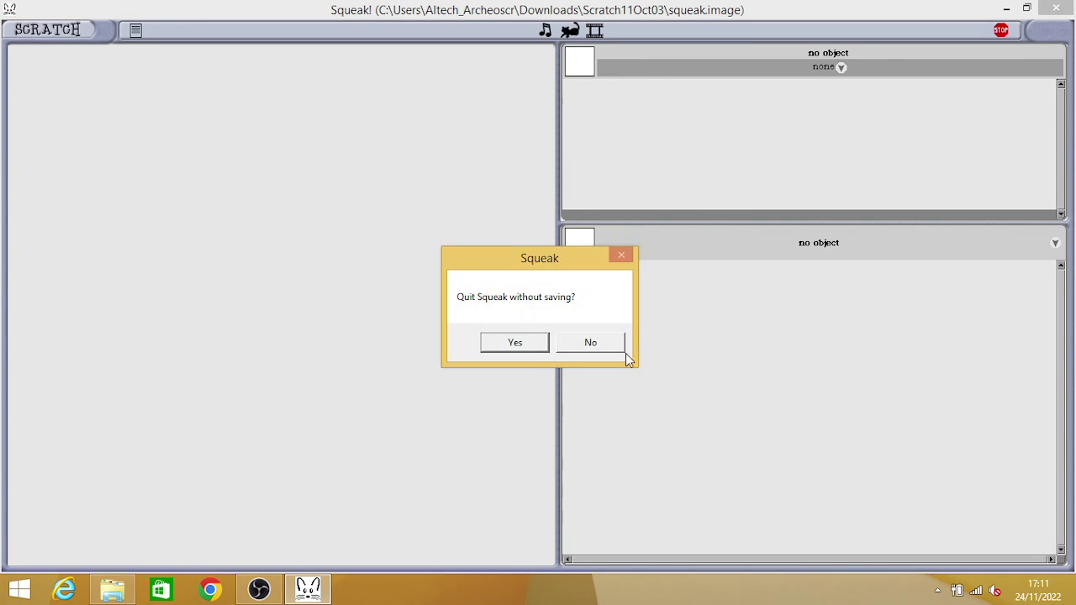
{"action": "left_click", "coordinate": [497, 344]}
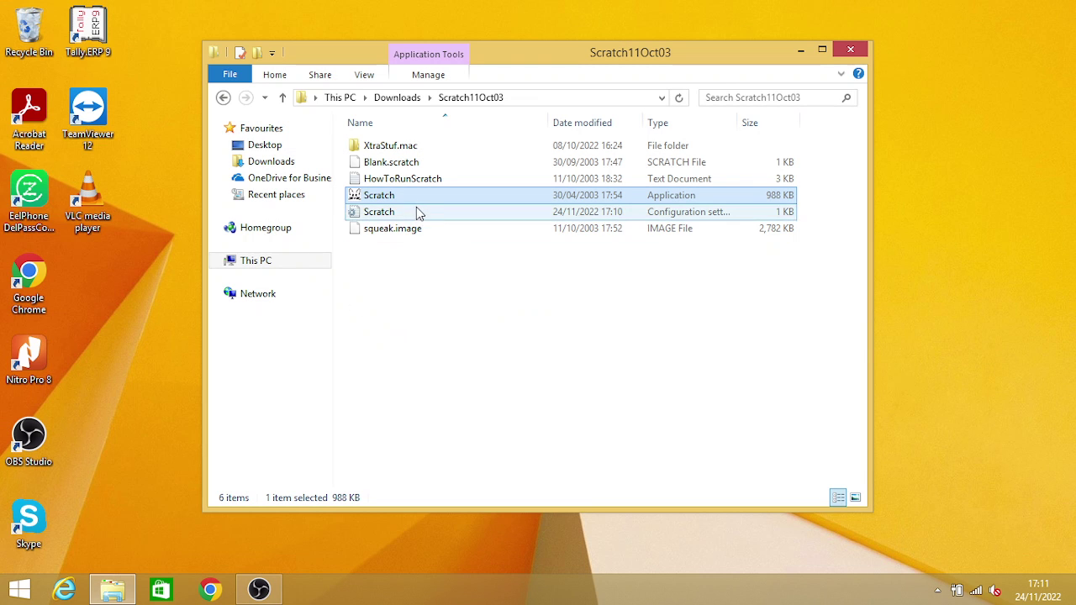
{"action": "left_click", "coordinate": [415, 204]}
{"action": "key", "text": "Return"}
{"action": "left_click", "coordinate": [418, 200]}
{"action": "double_click", "coordinate": [431, 202]}
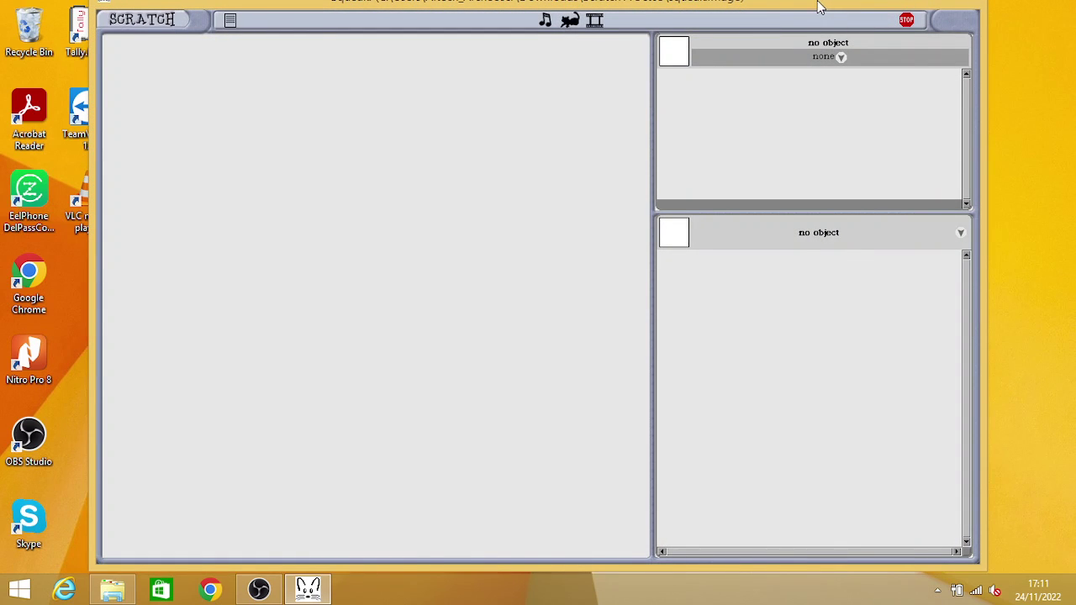
{"action": "left_click", "coordinate": [936, 10]}
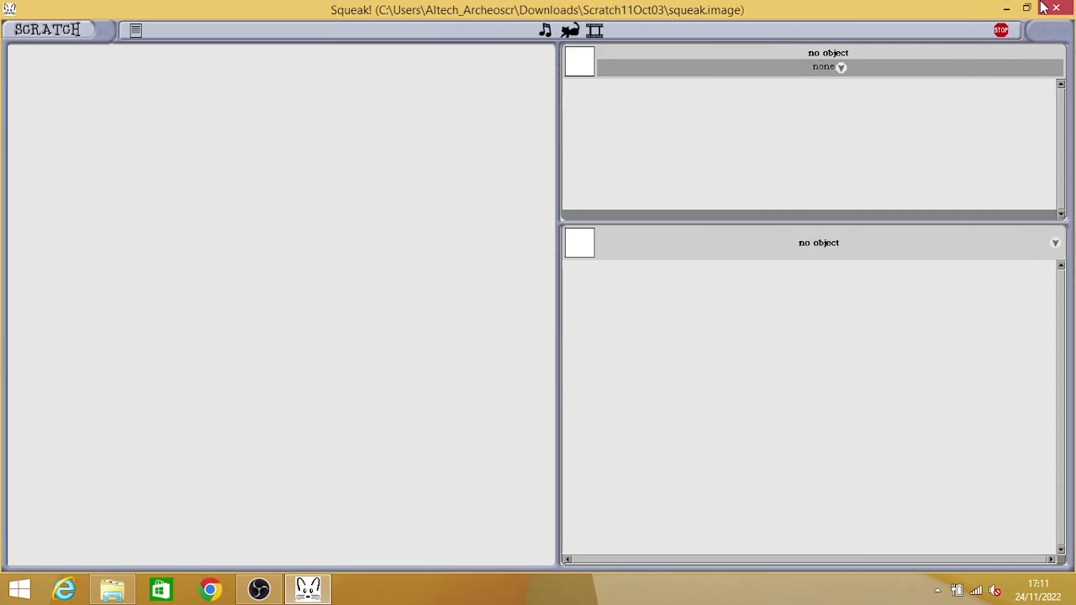
Step: Add the cat sprite sprite12 to the stage and show its blocks and scripts
{"action": "left_click", "coordinate": [570, 30]}
{"action": "right_click", "coordinate": [310, 274]}
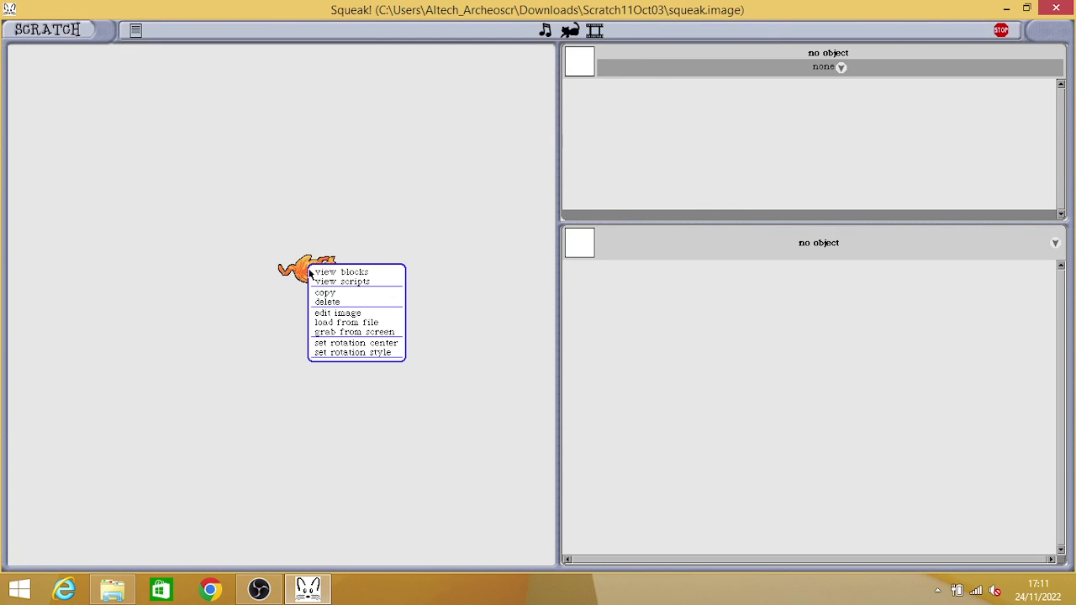
{"action": "left_click", "coordinate": [314, 274]}
{"action": "right_click", "coordinate": [320, 264]}
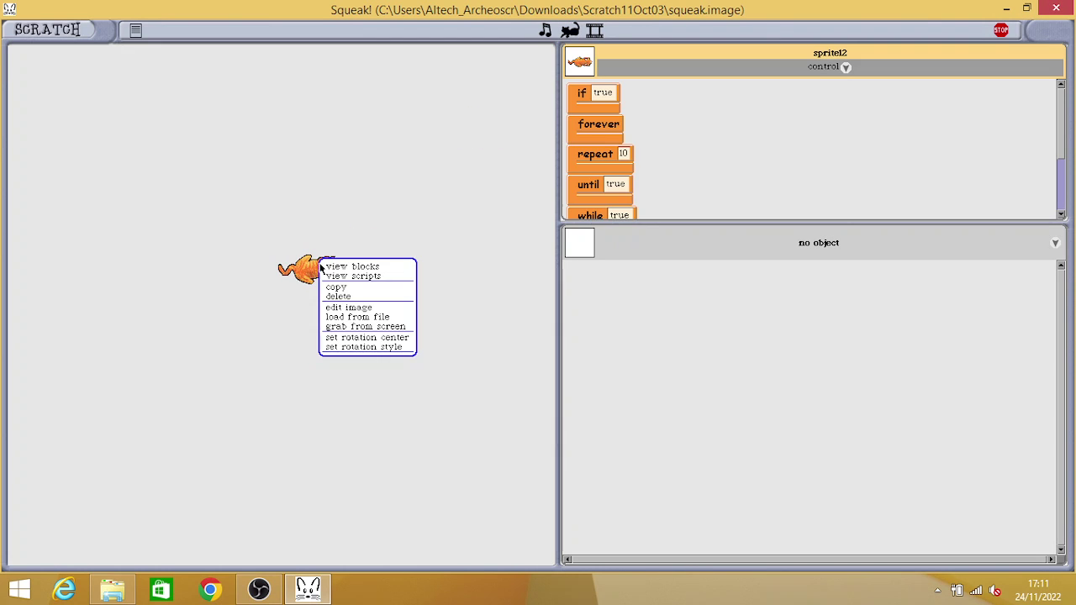
{"action": "left_click", "coordinate": [334, 279]}
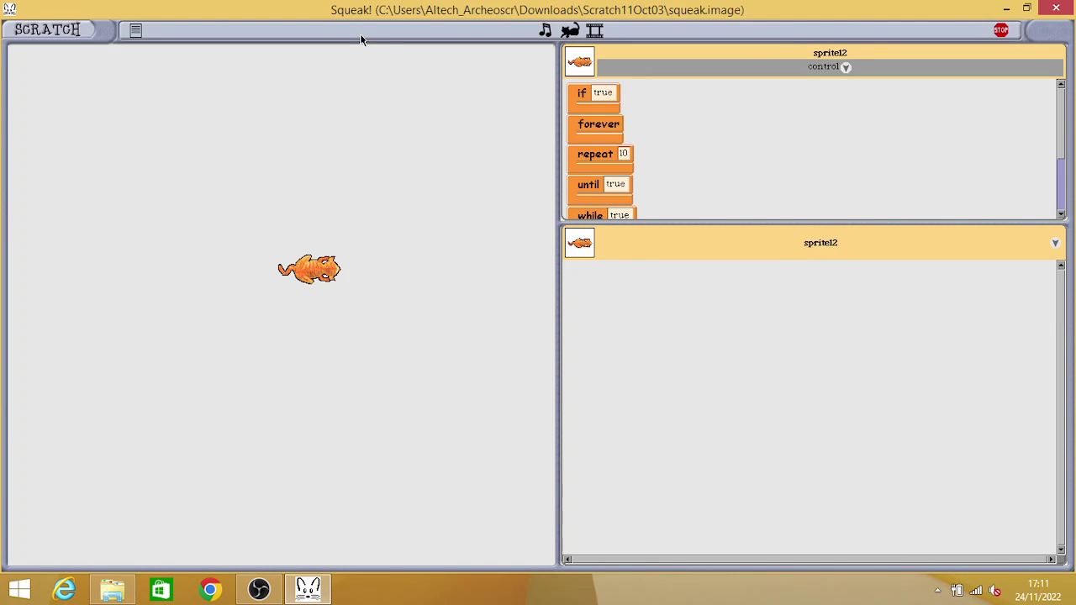
Step: Open and close the project file options menu several times, leaving it open
{"action": "left_click", "coordinate": [136, 31]}
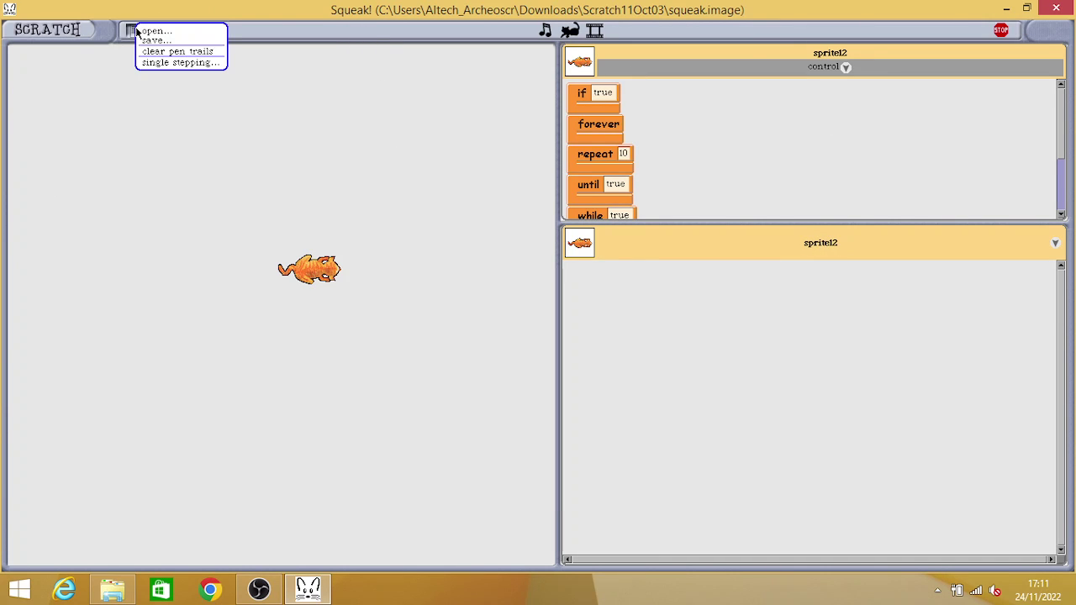
{"action": "left_click", "coordinate": [133, 32]}
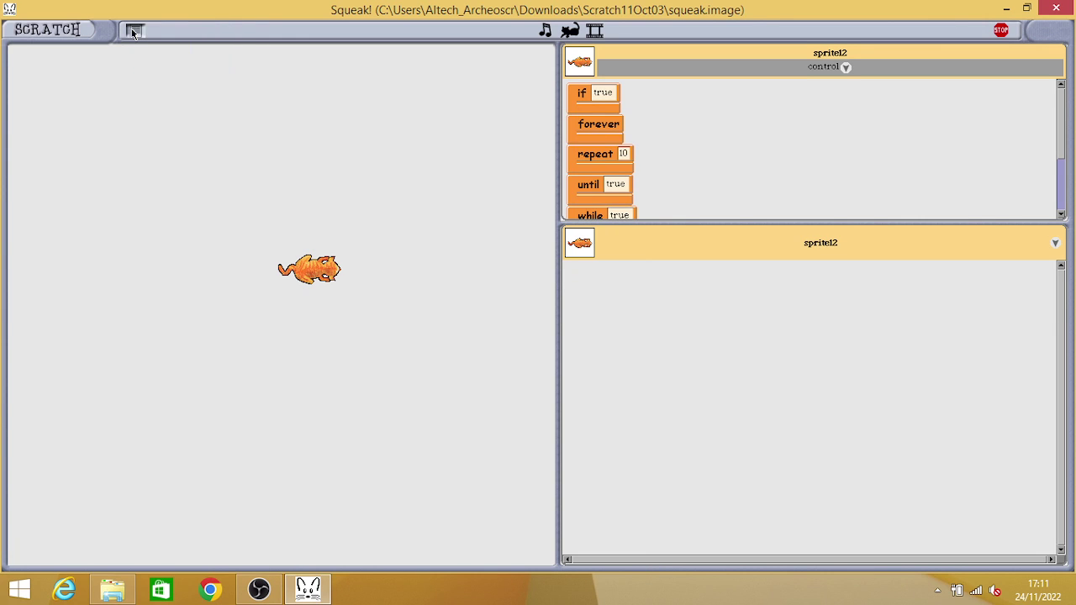
{"action": "left_click", "coordinate": [132, 32]}
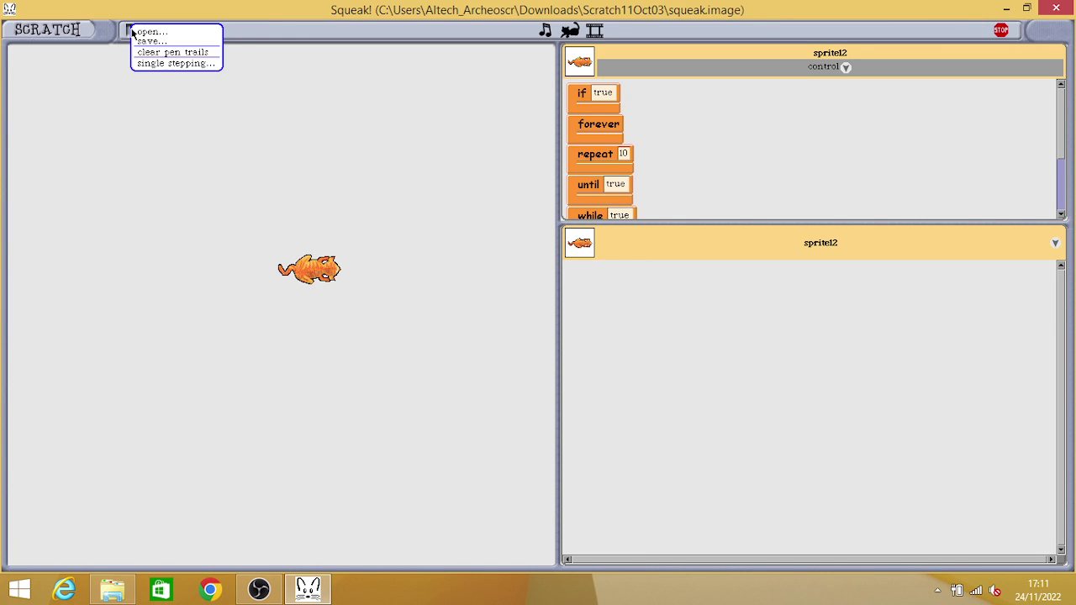
{"action": "left_click", "coordinate": [59, 180]}
{"action": "left_click", "coordinate": [142, 31]}
{"action": "left_click", "coordinate": [54, 159]}
{"action": "left_click", "coordinate": [135, 32]}
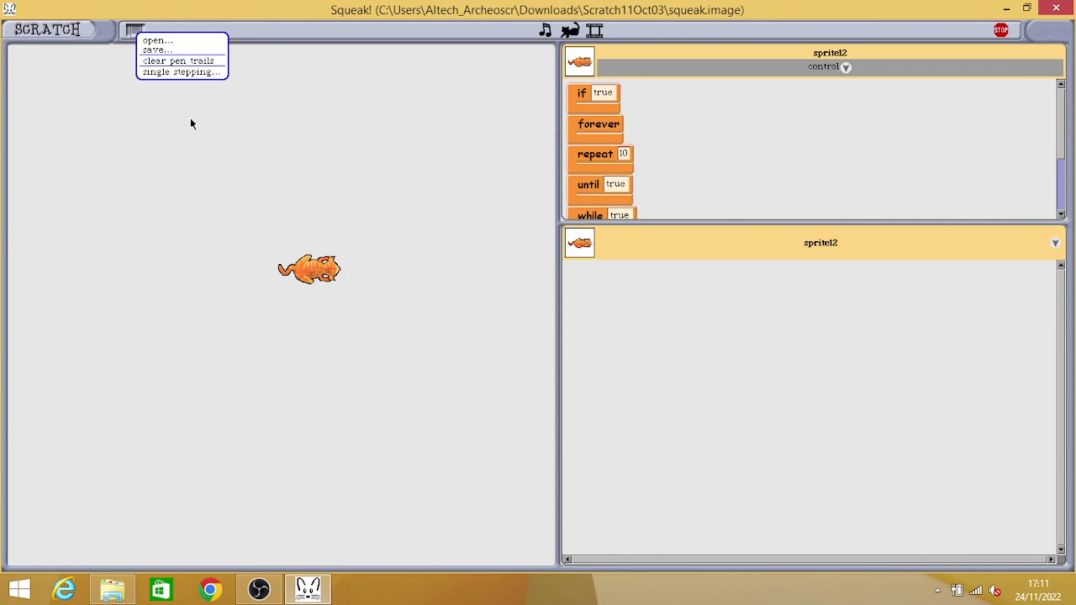
Step: Place sound object sound1 beside the cat and show its blocks and scripts
{"action": "left_click", "coordinate": [169, 132]}
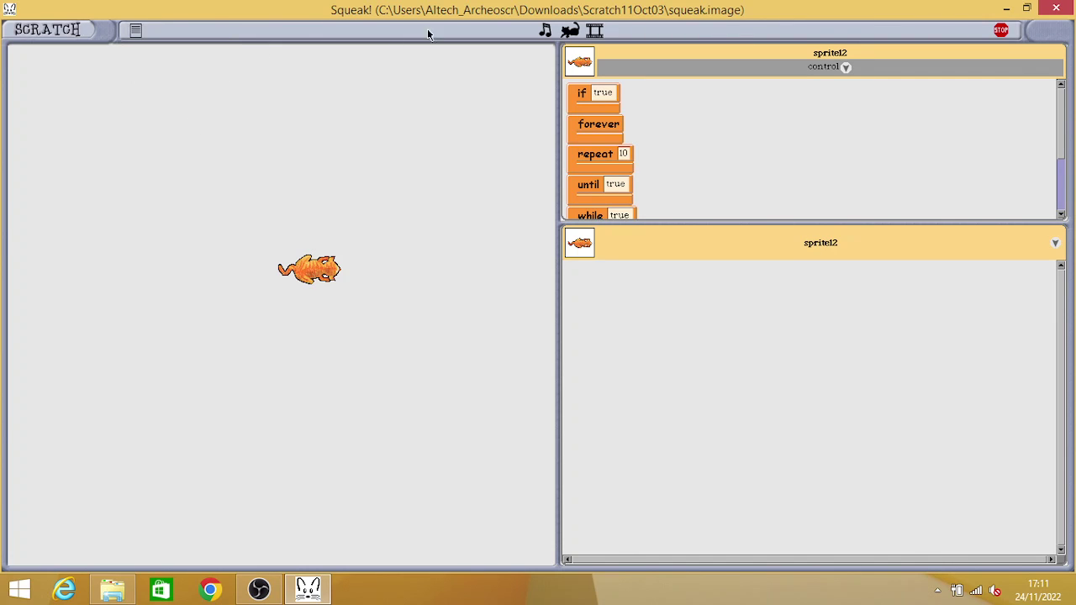
{"action": "left_click_drag", "start_coordinate": [544, 30], "coordinate": [254, 280]}
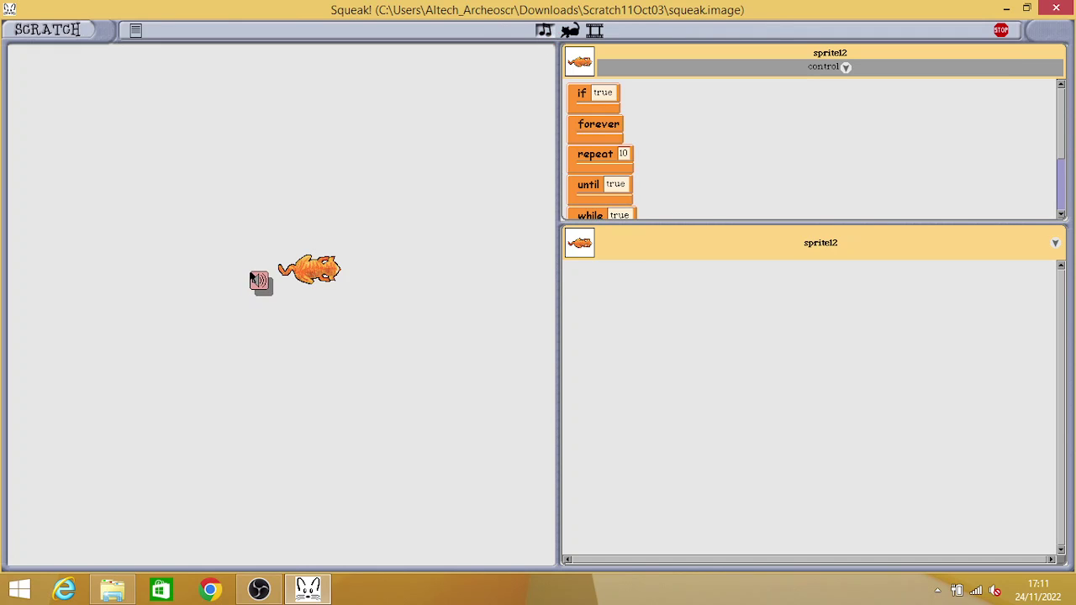
{"action": "right_click", "coordinate": [255, 280]}
{"action": "left_click", "coordinate": [263, 280]}
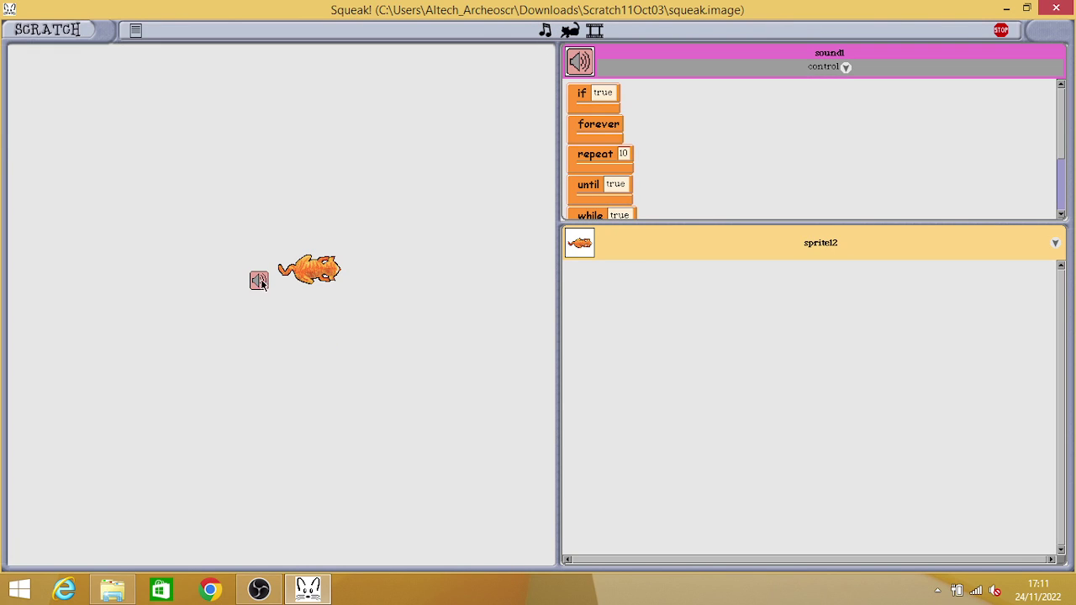
{"action": "right_click", "coordinate": [264, 280]}
{"action": "left_click", "coordinate": [276, 289]}
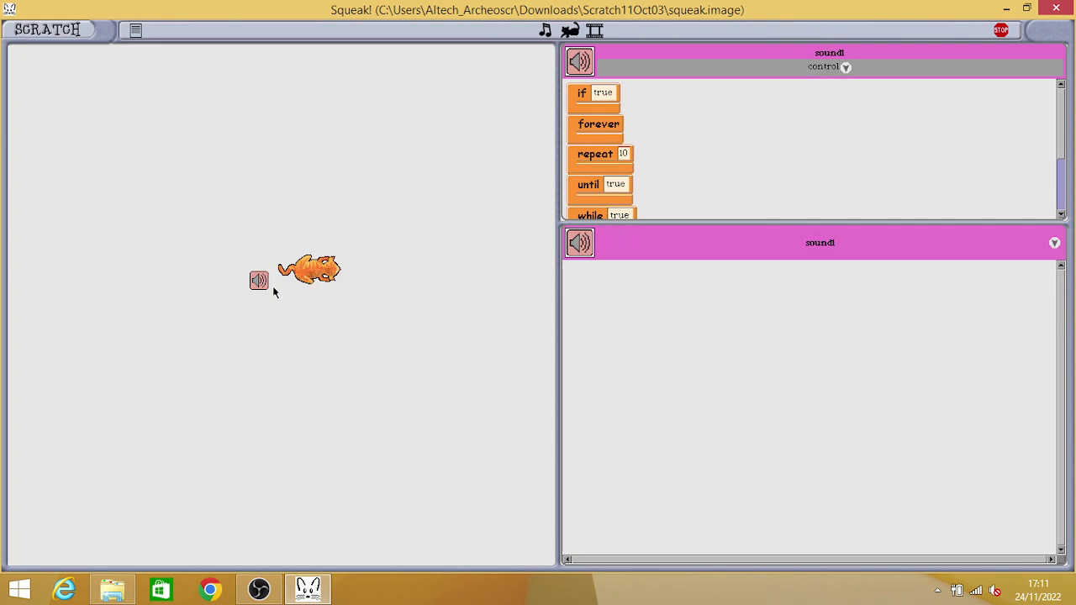
Step: Show sprite12's blocks and empty scripts again
{"action": "right_click", "coordinate": [311, 274]}
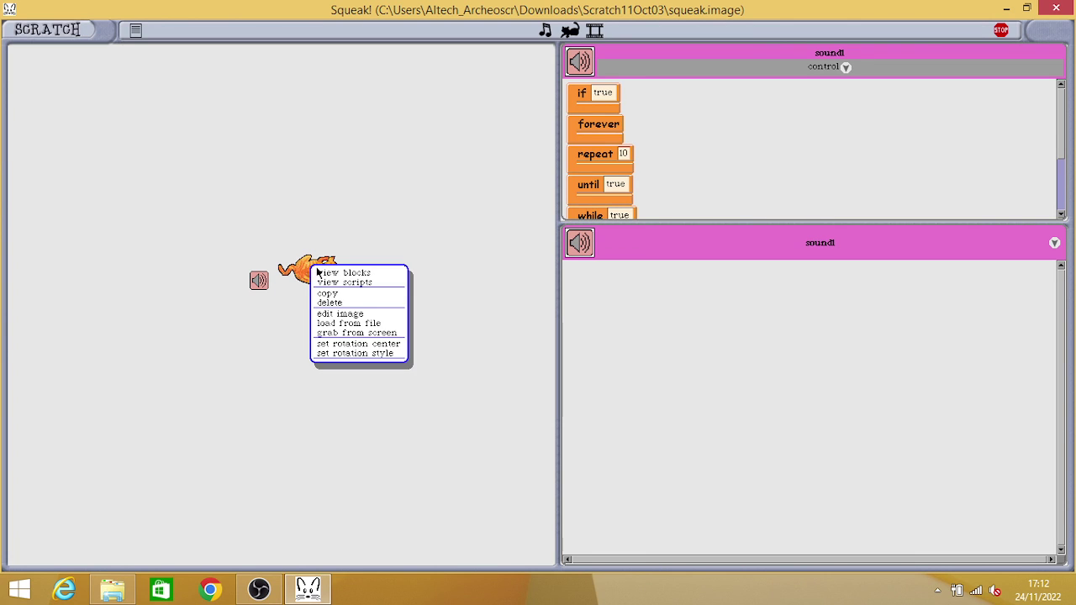
{"action": "left_click", "coordinate": [319, 274]}
{"action": "right_click", "coordinate": [320, 272]}
{"action": "left_click", "coordinate": [325, 285]}
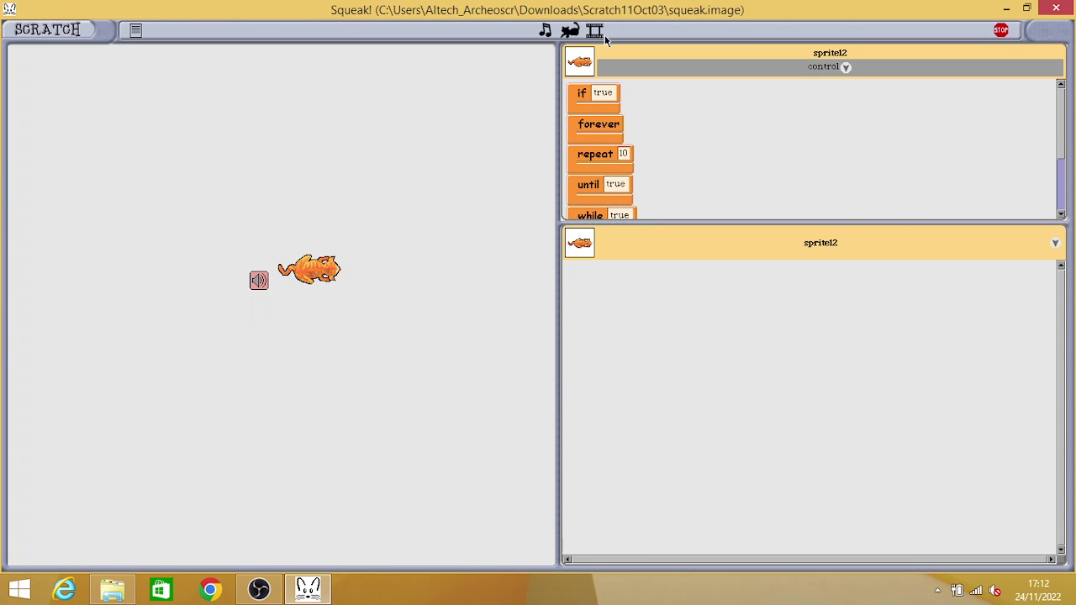
Step: Place imagebox1 on the stage and show its blocks and scripts
{"action": "left_click", "coordinate": [597, 33]}
{"action": "left_click", "coordinate": [388, 176]}
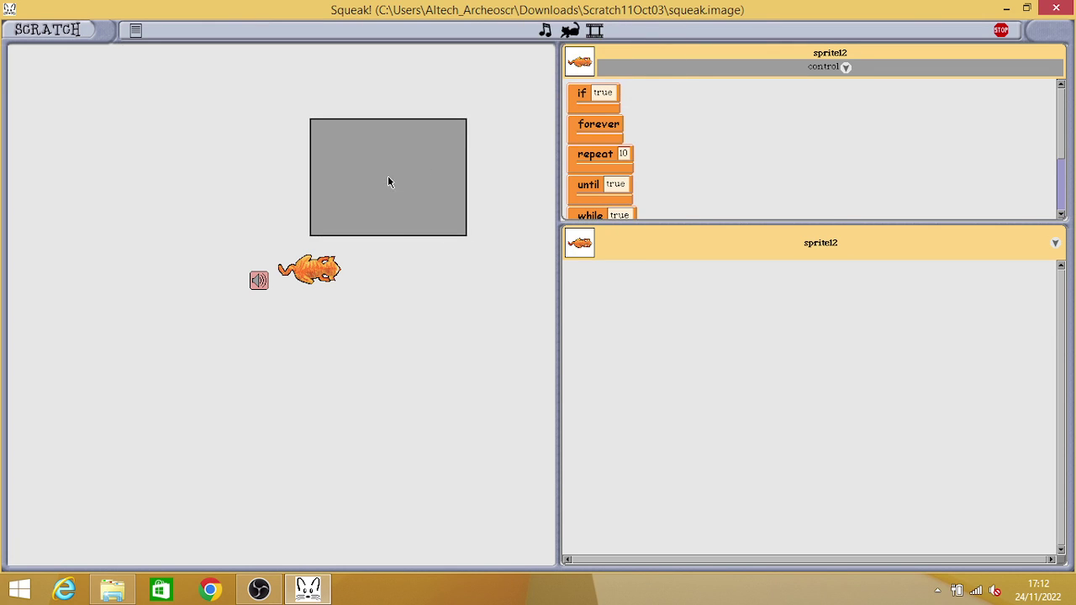
{"action": "right_click", "coordinate": [387, 176]}
{"action": "left_click", "coordinate": [403, 181]}
{"action": "right_click", "coordinate": [373, 191]}
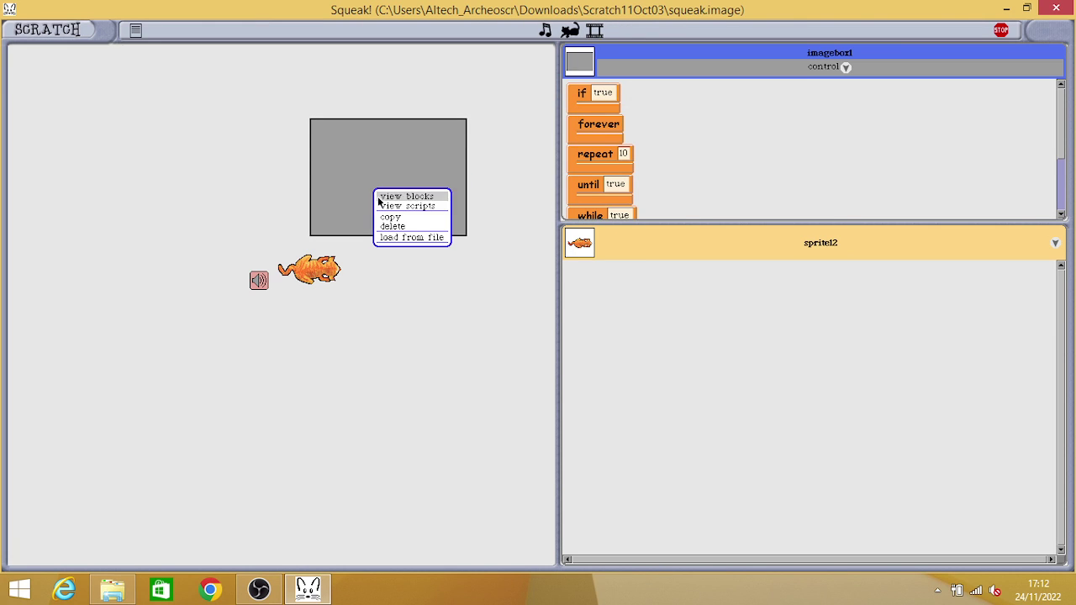
{"action": "left_click", "coordinate": [382, 207]}
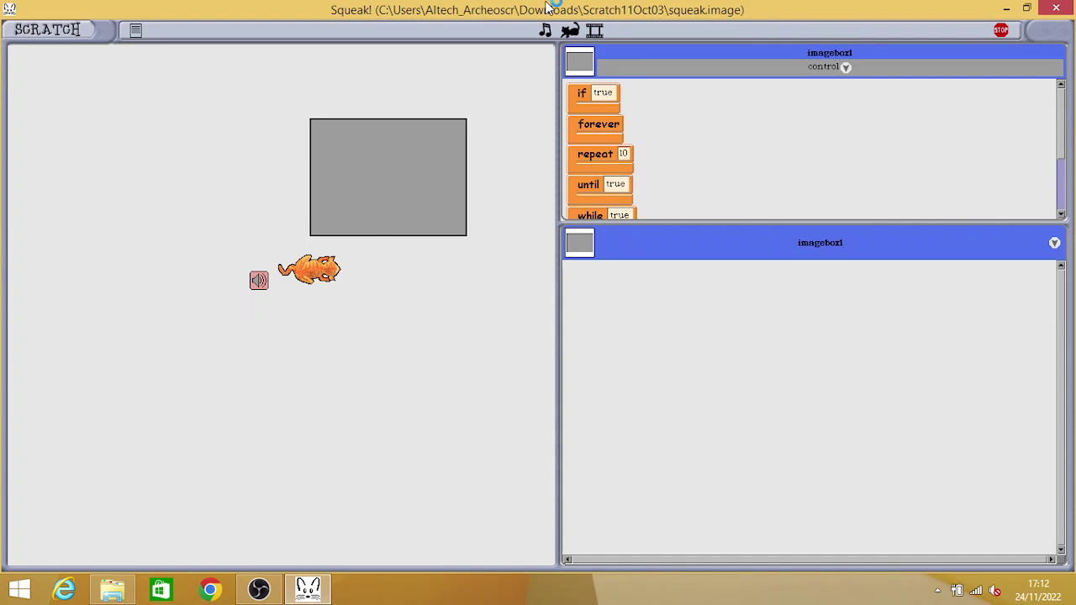
Step: Check the block category list, then show the cat sprite's blocks
{"action": "left_click", "coordinate": [847, 67]}
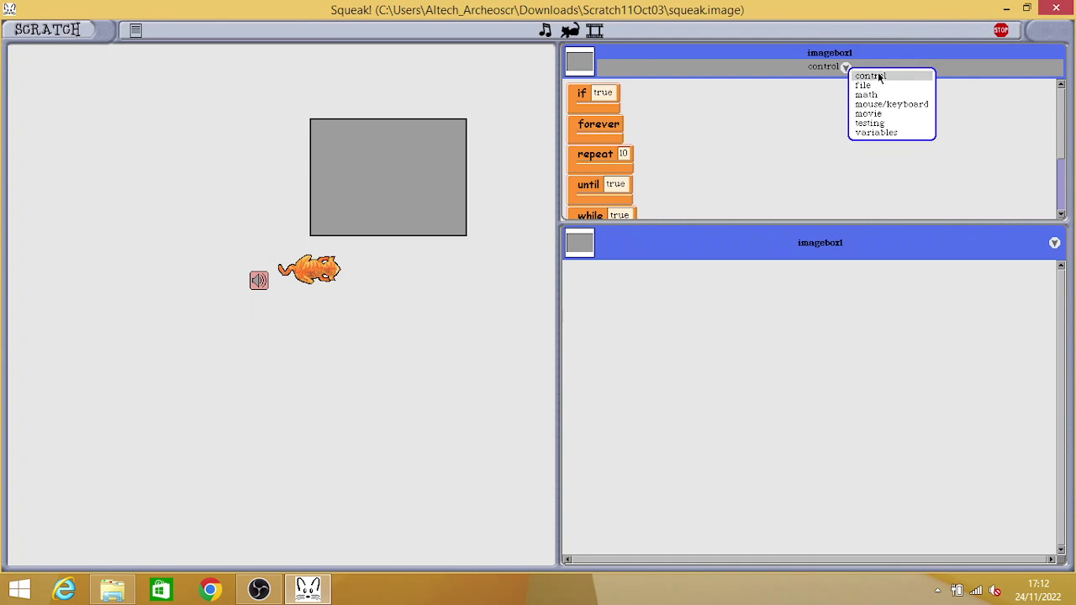
{"action": "left_click", "coordinate": [311, 278]}
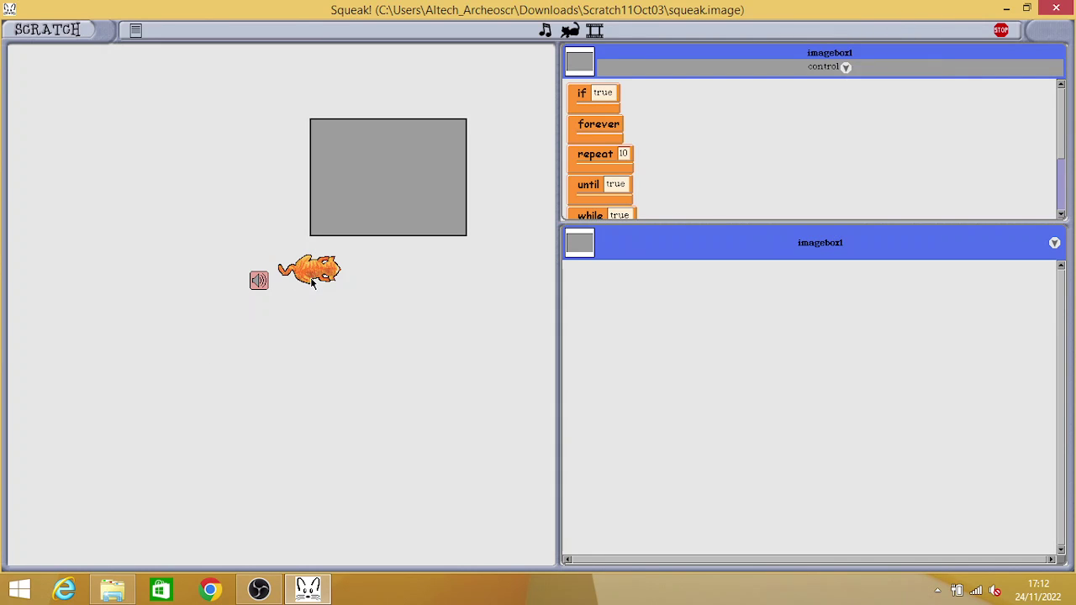
{"action": "right_click", "coordinate": [307, 269]}
{"action": "left_click", "coordinate": [316, 270]}
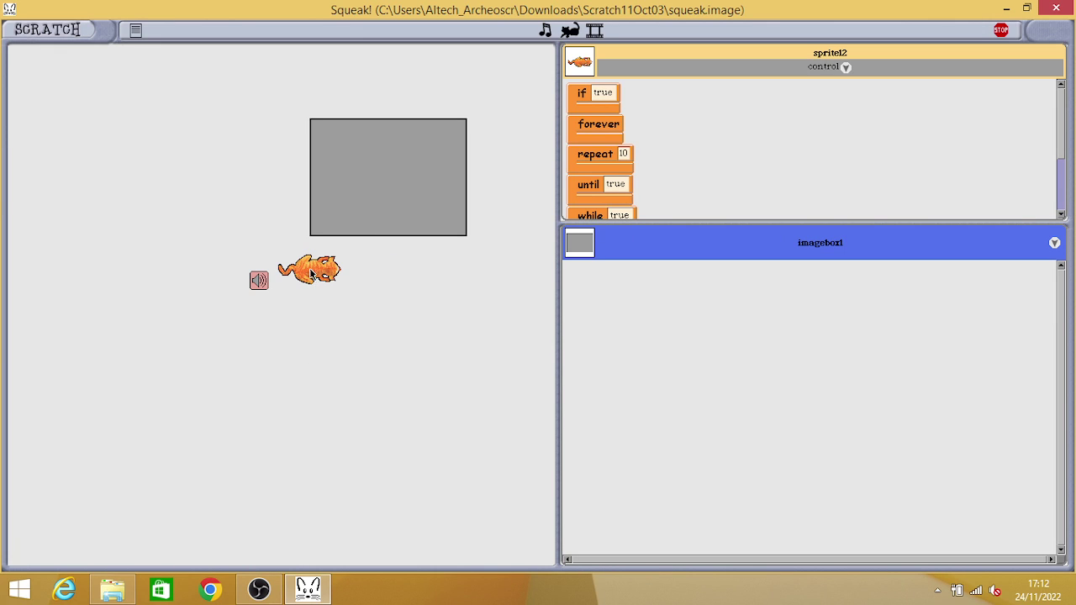
Step: Show sprite12's scripts with Control blocks, and open the scripts-area extra options
{"action": "right_click", "coordinate": [311, 272]}
{"action": "left_click", "coordinate": [320, 282]}
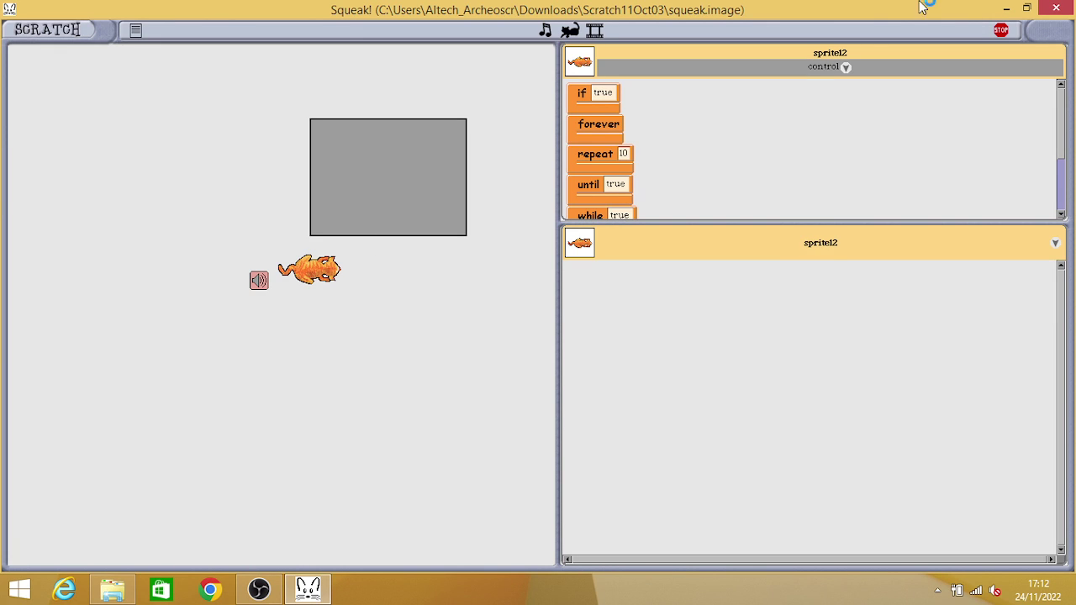
{"action": "left_click", "coordinate": [847, 68]}
{"action": "left_click", "coordinate": [854, 71]}
{"action": "left_click_drag", "start_coordinate": [1061, 150], "coordinate": [1059, 200]}
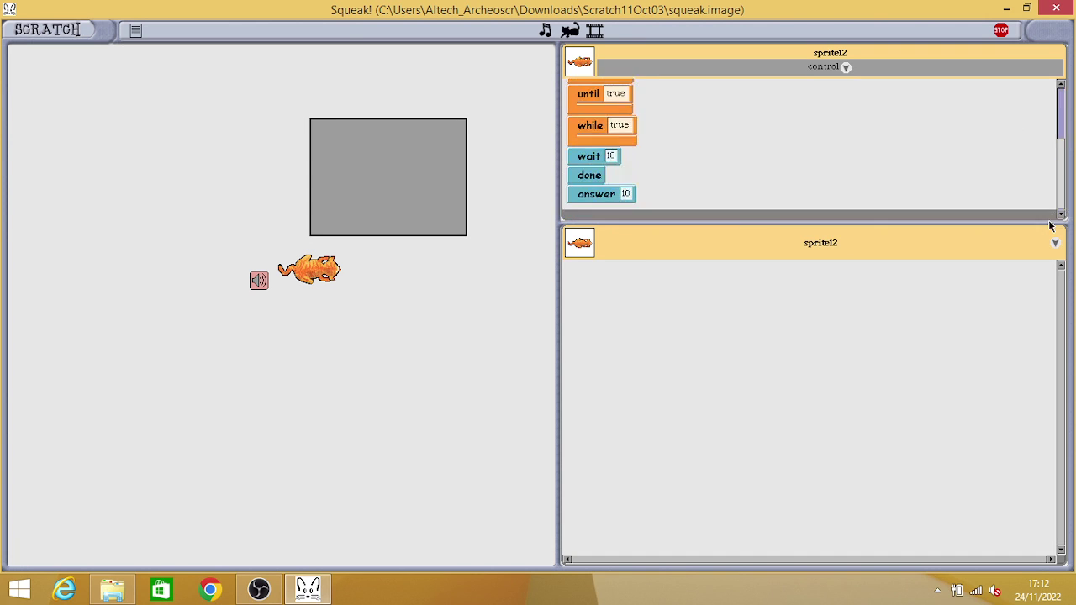
{"action": "scroll", "coordinate": [1051, 225], "scroll_direction": "up", "scroll_amount": 3}
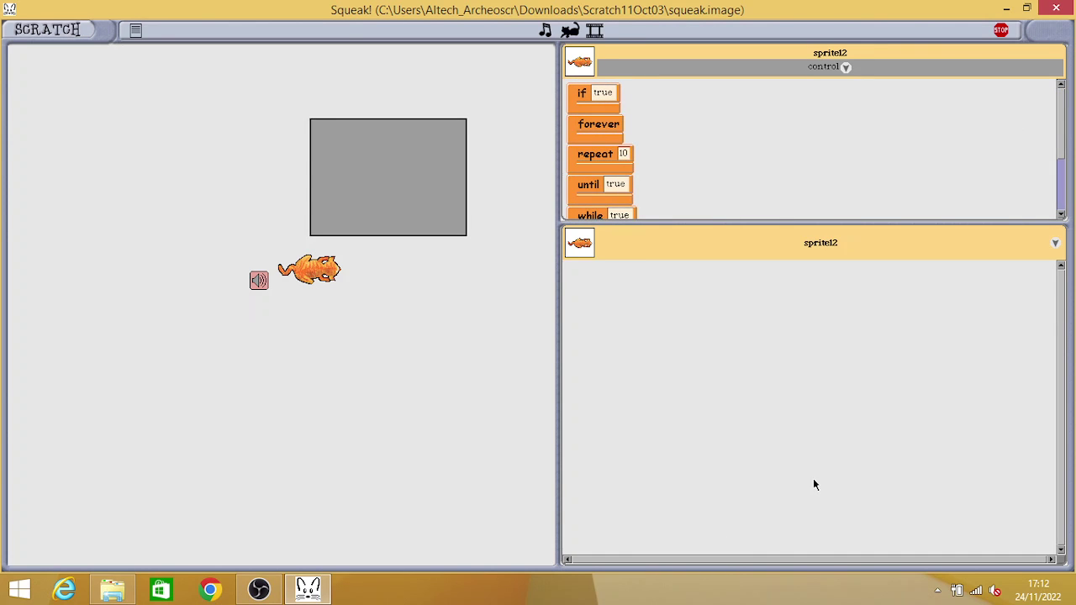
{"action": "left_click", "coordinate": [1056, 243]}
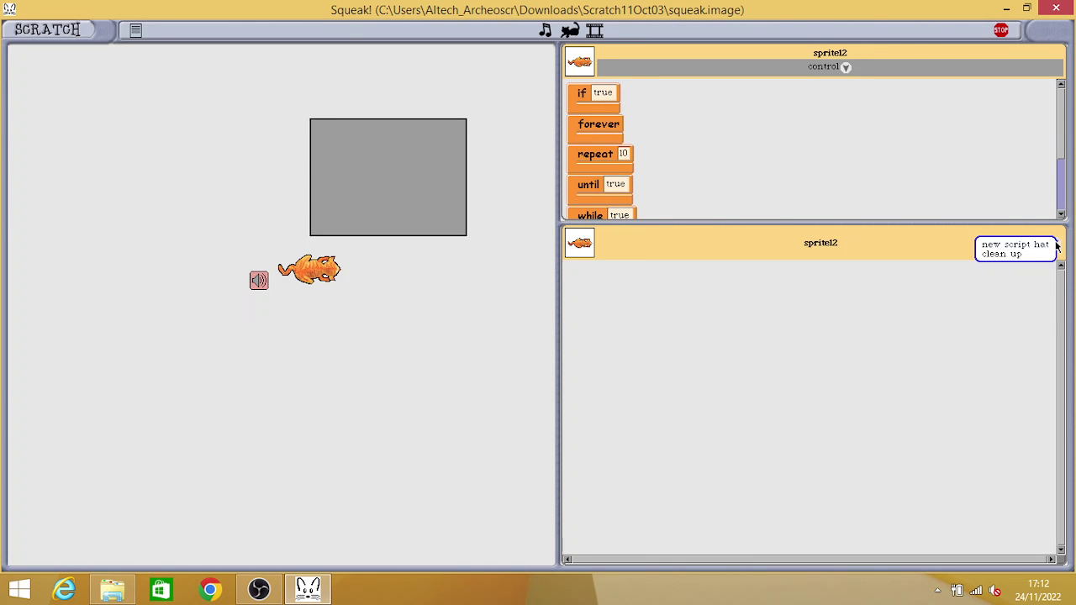
Step: Add script hat script1 to sprite12 and place its button at the stage's top-left
{"action": "left_click", "coordinate": [1041, 244]}
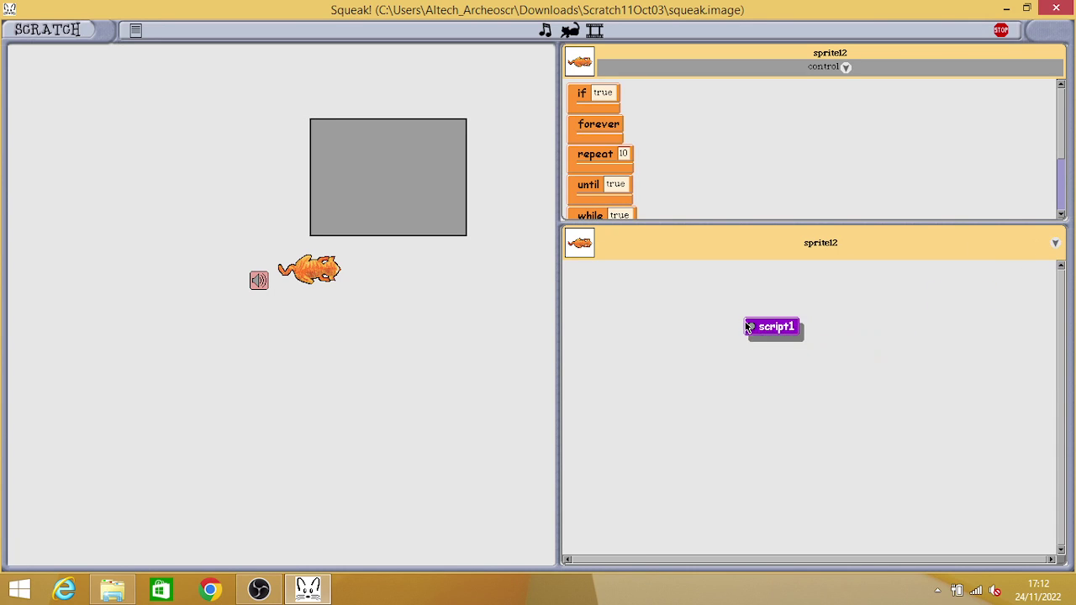
{"action": "left_click", "coordinate": [777, 327]}
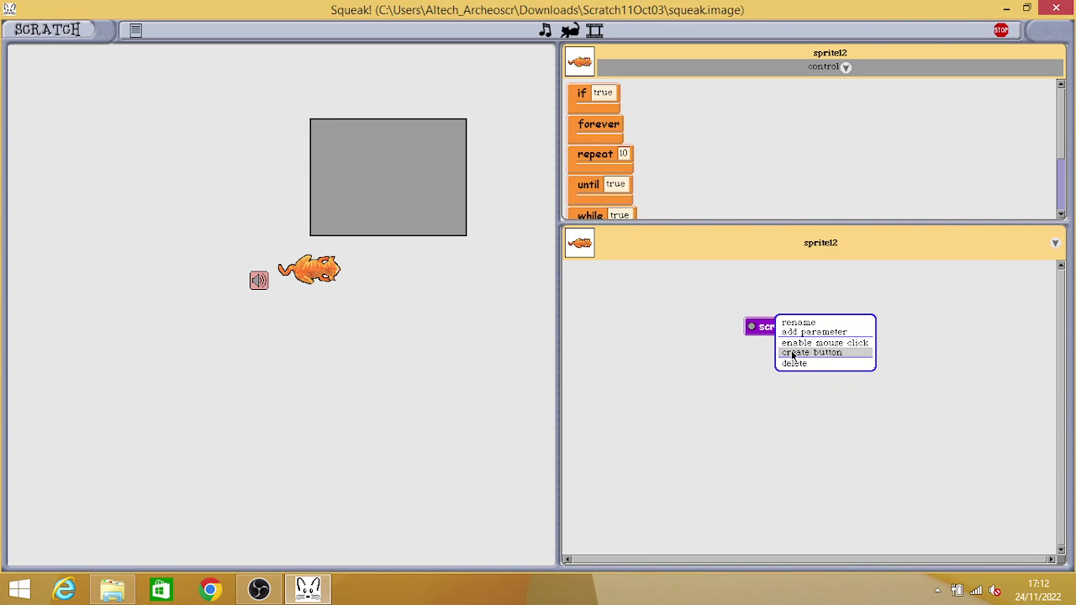
{"action": "left_click", "coordinate": [794, 353]}
{"action": "left_click", "coordinate": [101, 101]}
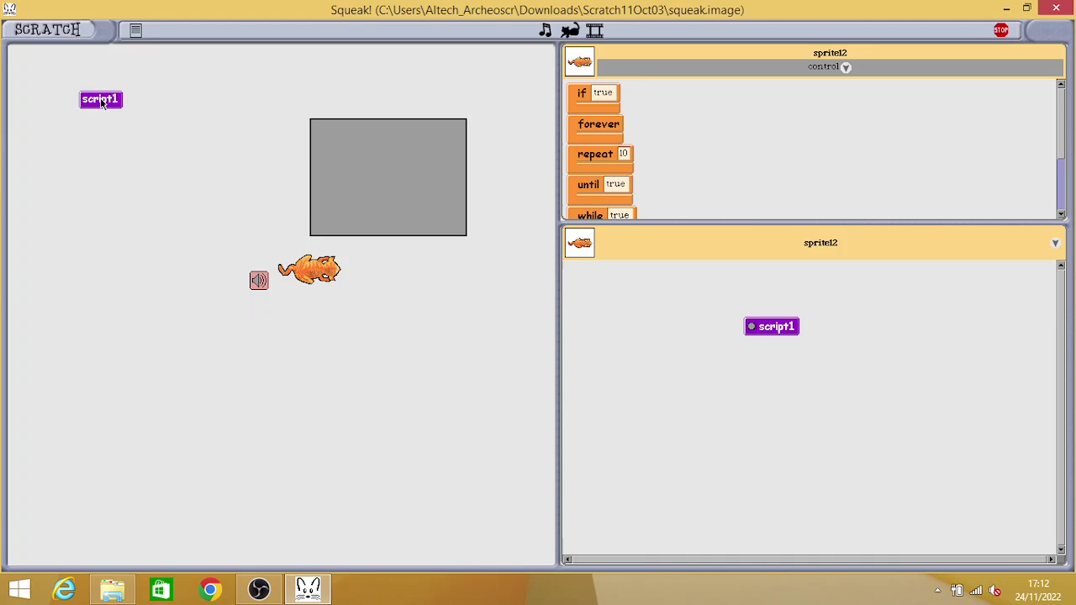
{"action": "left_click", "coordinate": [796, 330]}
Step: Rename script1 to flagbutton and move the hat higher in the scripts area
{"action": "left_click", "coordinate": [781, 330]}
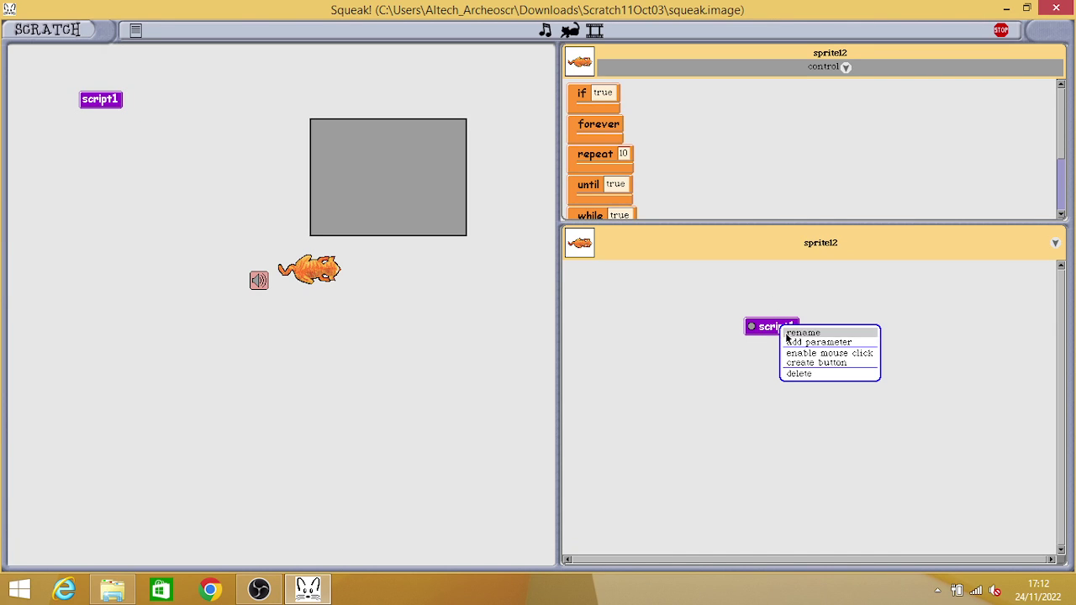
{"action": "left_click", "coordinate": [789, 333]}
{"action": "key", "text": "BackSpace"}
{"action": "type", "text": "flag"}
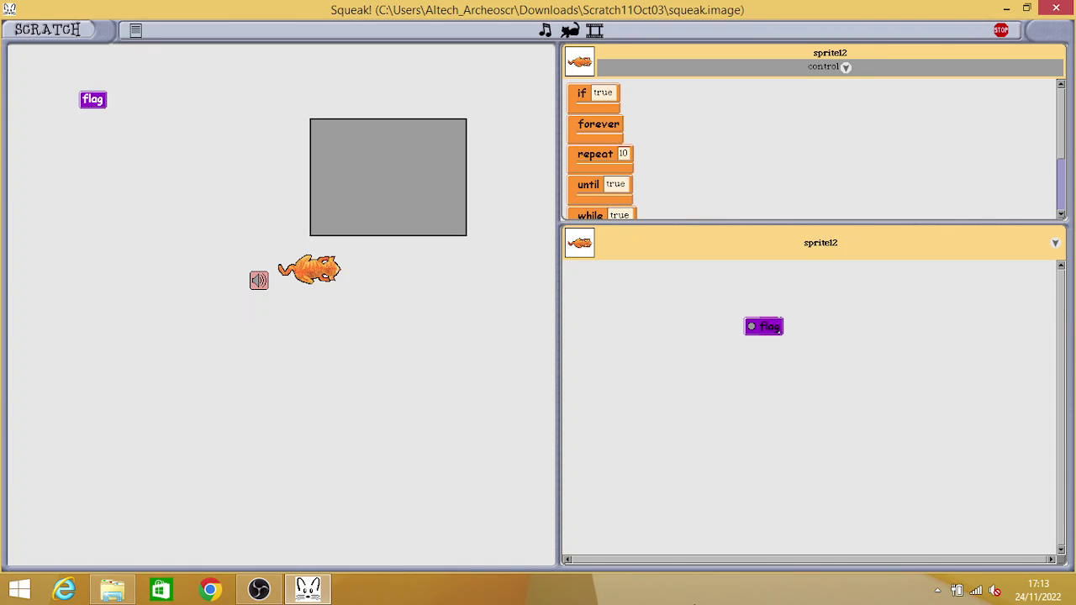
{"action": "type", "text": "button"}
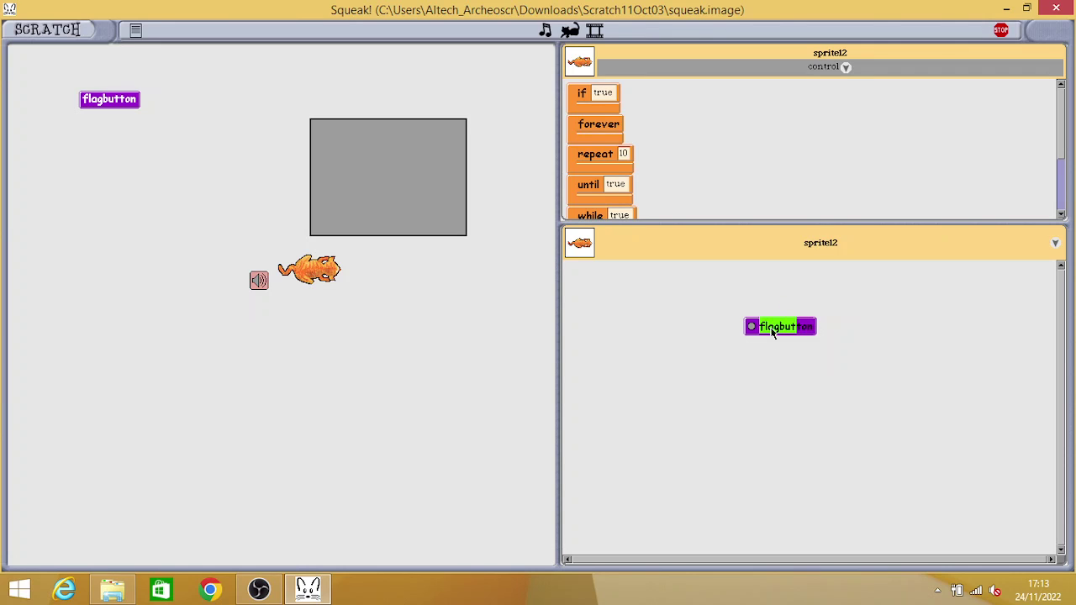
{"action": "left_click_drag", "start_coordinate": [759, 329], "coordinate": [708, 318]}
{"action": "double_click", "coordinate": [739, 304]}
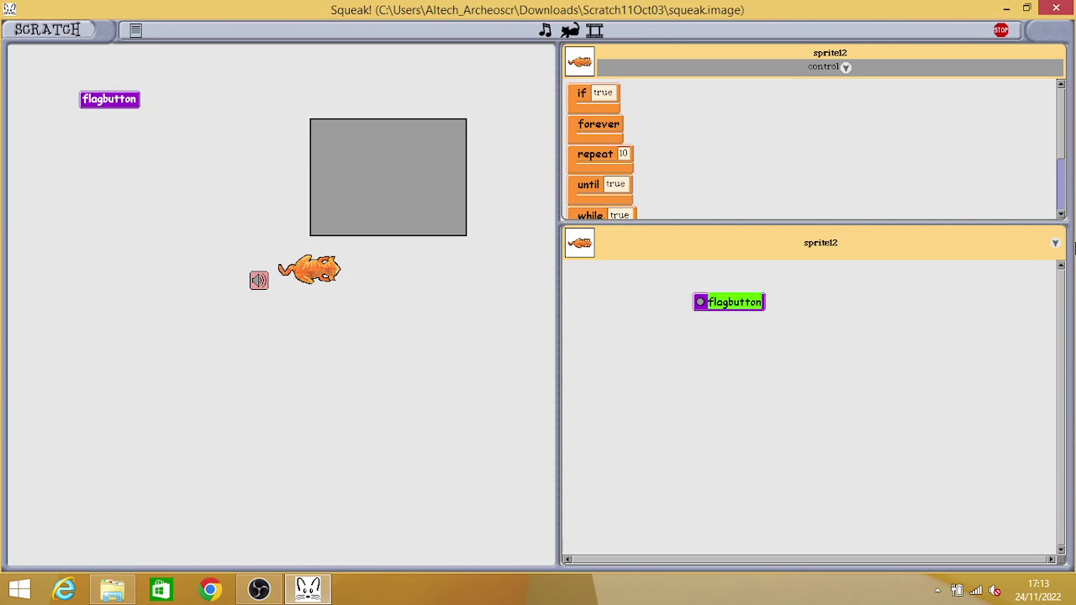
{"action": "right_click", "coordinate": [697, 309]}
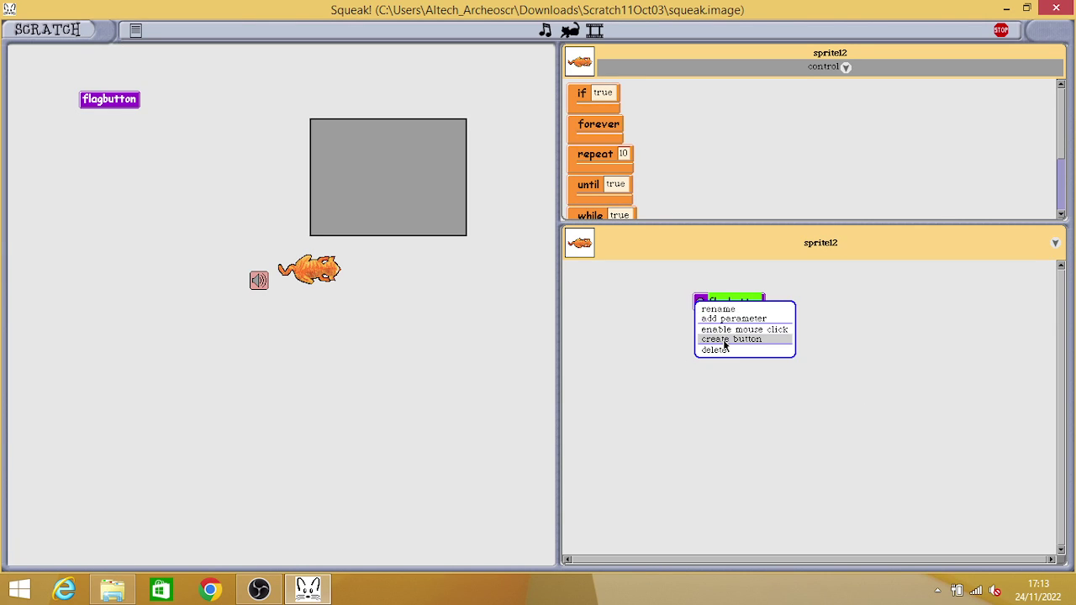
{"action": "left_click", "coordinate": [651, 328]}
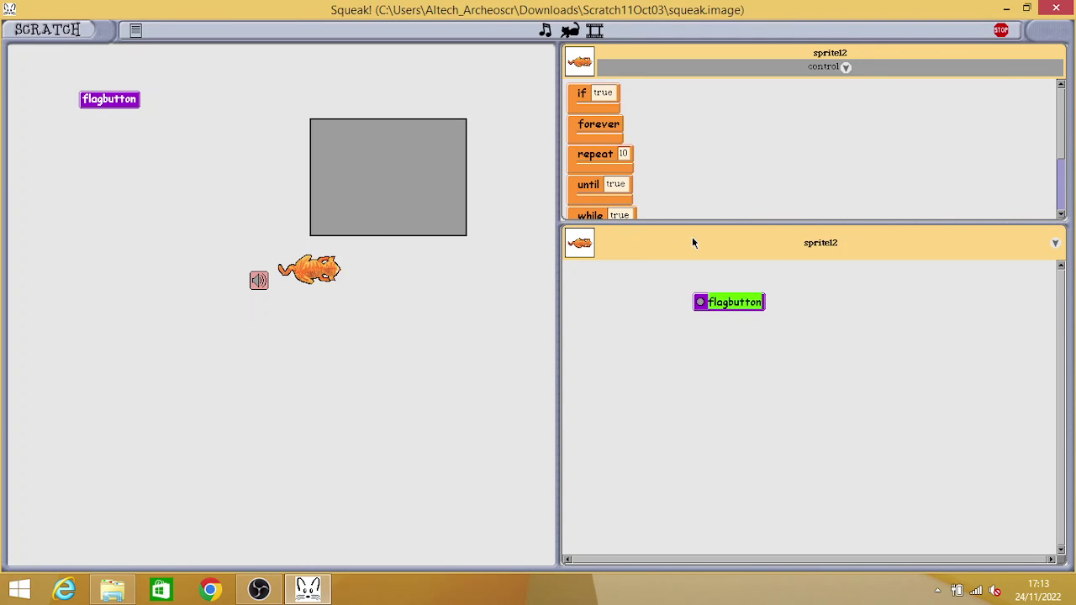
{"action": "left_click_drag", "start_coordinate": [585, 98], "coordinate": [575, 100]}
{"action": "left_click", "coordinate": [847, 67]}
{"action": "mouse_move", "coordinate": [588, 124]}
{"action": "left_mouse_down"}
{"action": "mouse_move", "coordinate": [702, 349]}
{"action": "mouse_move", "coordinate": [651, 124]}
{"action": "mouse_move", "coordinate": [588, 119]}
{"action": "mouse_move", "coordinate": [631, 128]}
{"action": "left_mouse_up"}
{"action": "scroll", "coordinate": [1063, 137], "scroll_direction": "down", "scroll_amount": 1}
{"action": "scroll", "coordinate": [1063, 137], "scroll_direction": "down", "scroll_amount": 1}
{"action": "scroll", "coordinate": [1063, 137], "scroll_direction": "down", "scroll_amount": 1}
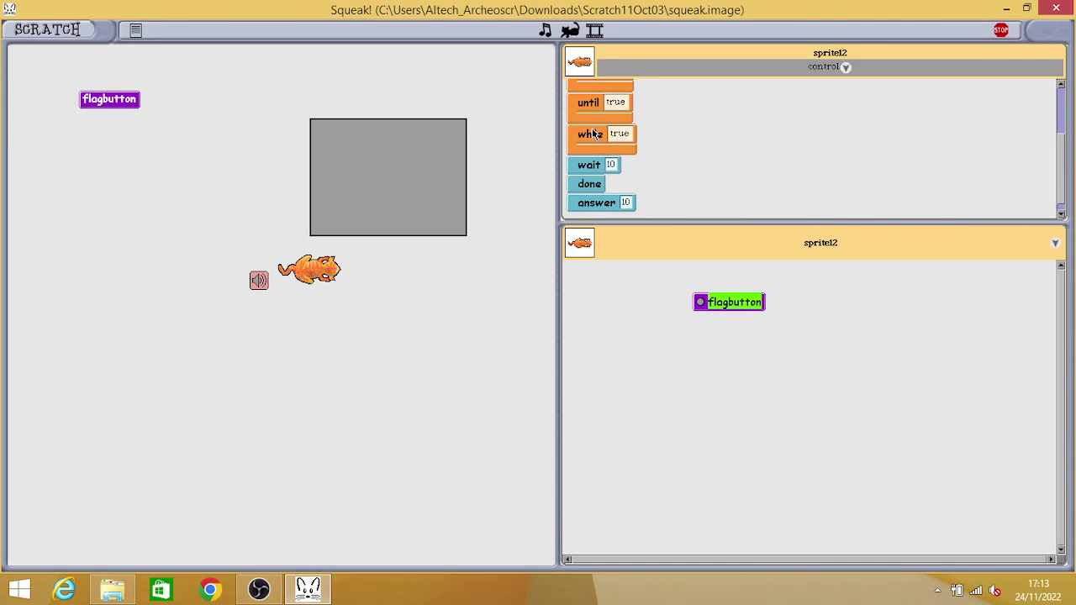
Step: Attach a while true block under the flagbutton hat
{"action": "left_click_drag", "start_coordinate": [590, 135], "coordinate": [653, 354]}
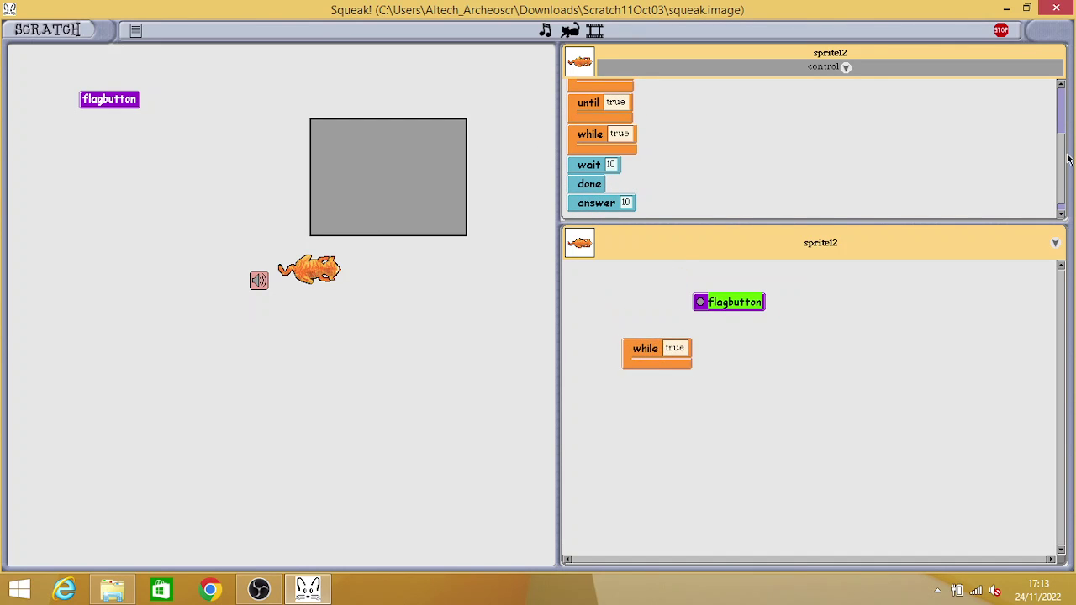
{"action": "scroll", "coordinate": [1058, 129], "scroll_direction": "up", "scroll_amount": 2}
{"action": "scroll", "coordinate": [1058, 128], "scroll_direction": "up", "scroll_amount": 1}
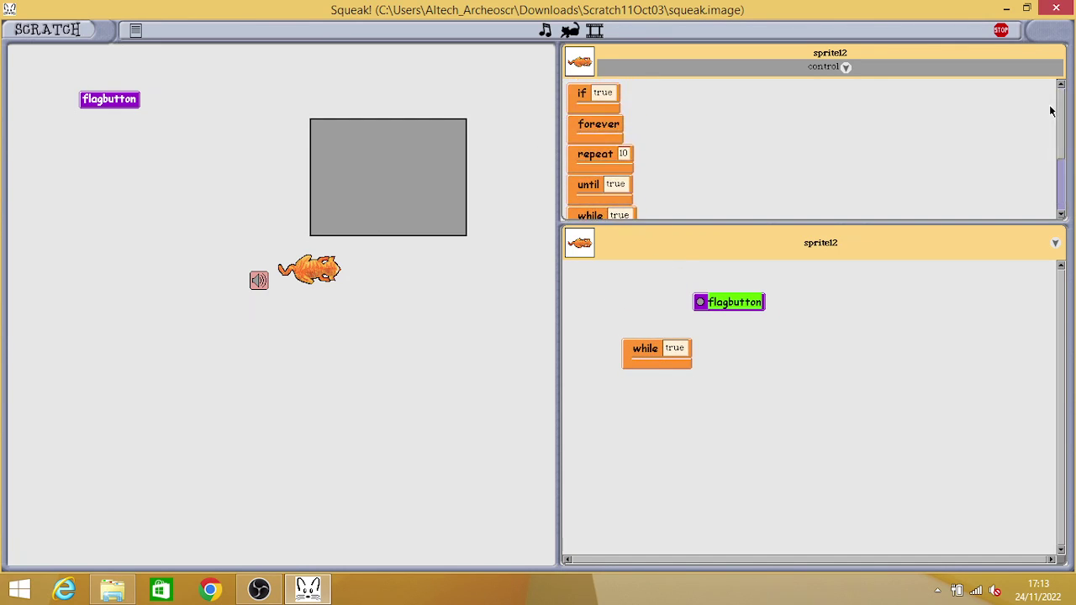
{"action": "left_click_drag", "start_coordinate": [653, 352], "coordinate": [725, 325]}
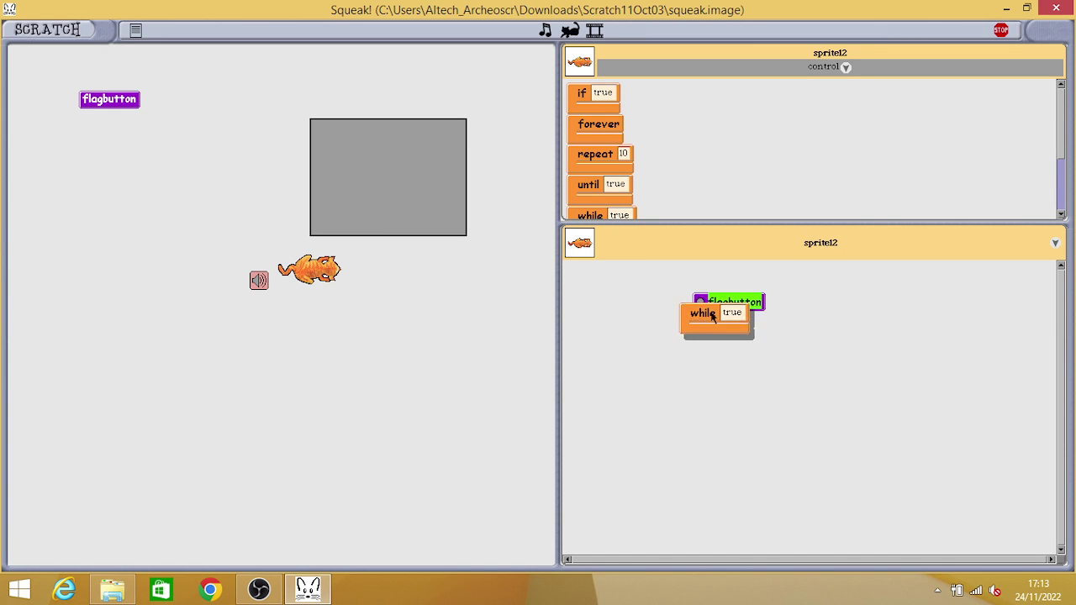
{"action": "left_click", "coordinate": [846, 67]}
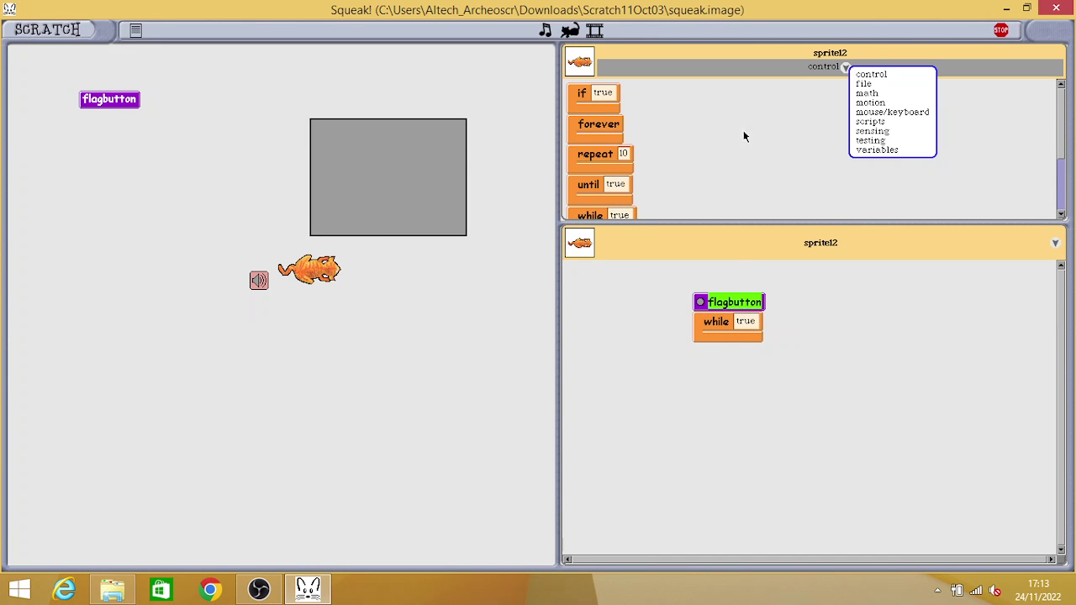
{"action": "left_click", "coordinate": [1013, 140]}
{"action": "left_click_drag", "start_coordinate": [1065, 147], "coordinate": [1064, 165]}
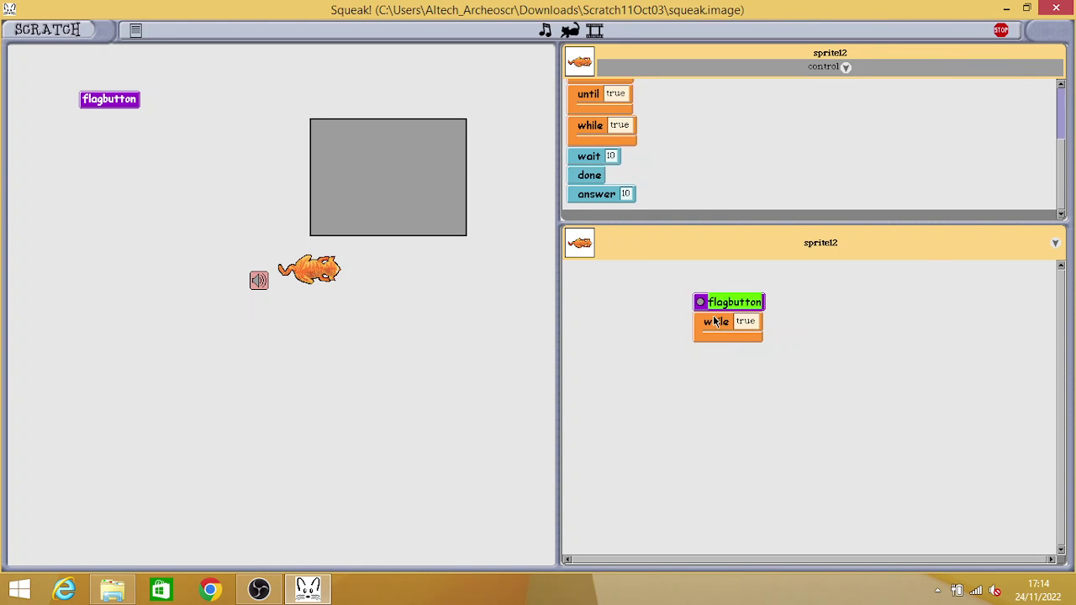
Step: Detach the while block and set it loose in empty script space
{"action": "mouse_move", "coordinate": [706, 328]}
{"action": "left_mouse_down"}
{"action": "mouse_move", "coordinate": [694, 332]}
{"action": "mouse_move", "coordinate": [699, 144]}
{"action": "left_mouse_up"}
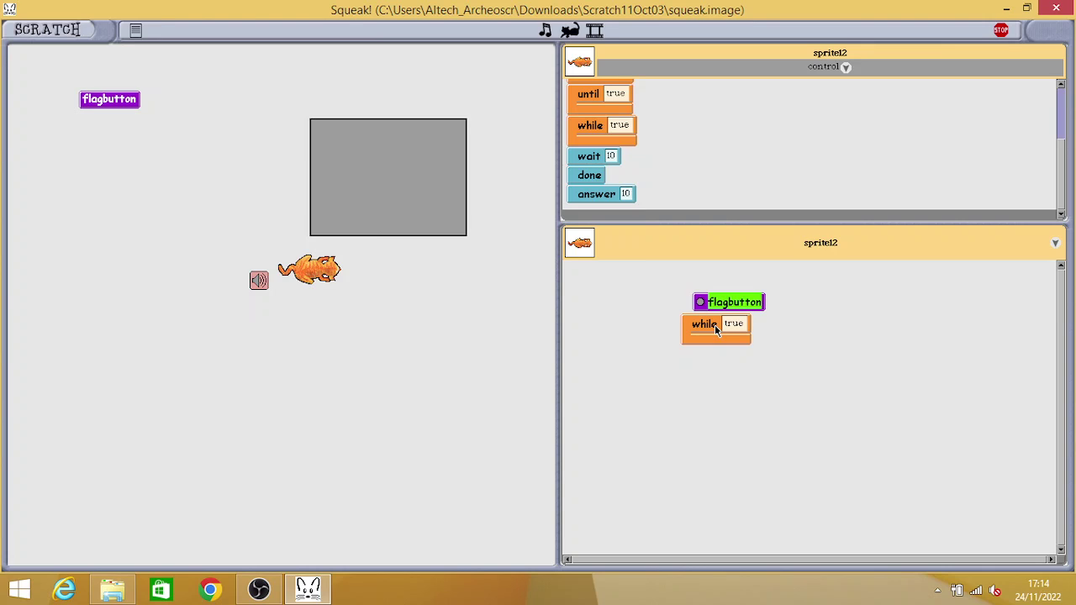
{"action": "left_click", "coordinate": [695, 301]}
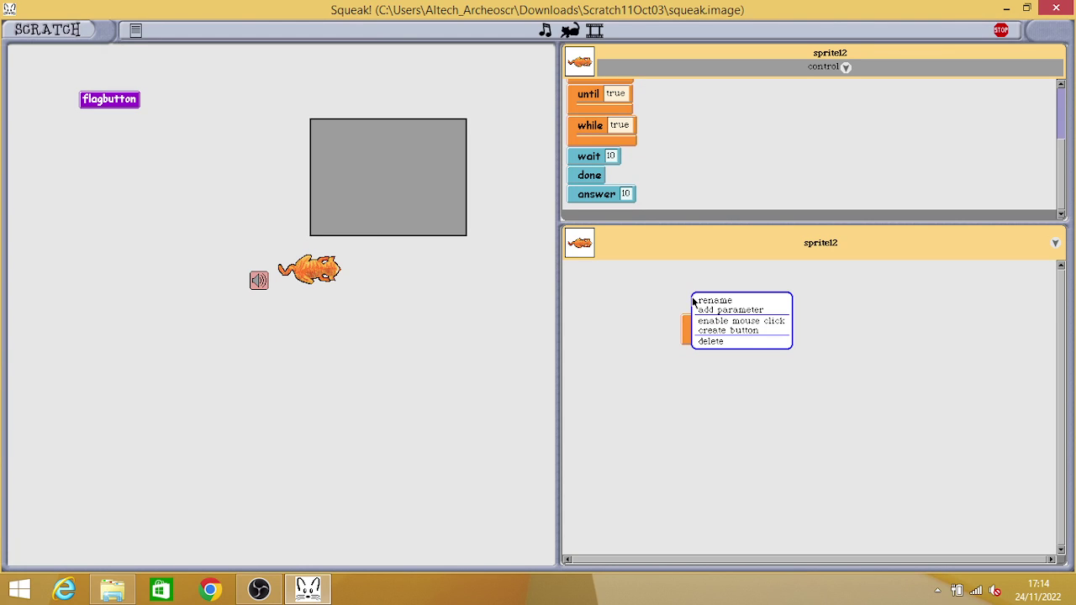
{"action": "left_click", "coordinate": [687, 330]}
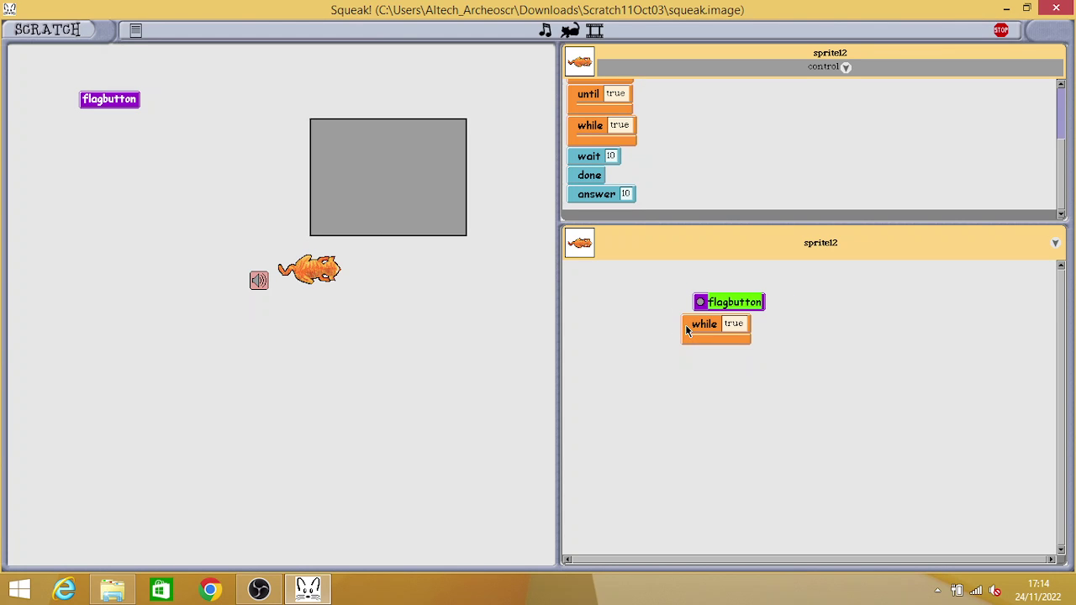
{"action": "mouse_move", "coordinate": [702, 325]}
{"action": "left_mouse_down"}
{"action": "mouse_move", "coordinate": [450, 361]}
{"action": "mouse_move", "coordinate": [551, 344]}
{"action": "left_mouse_up"}
{"action": "left_click_drag", "start_coordinate": [677, 338], "coordinate": [737, 368]}
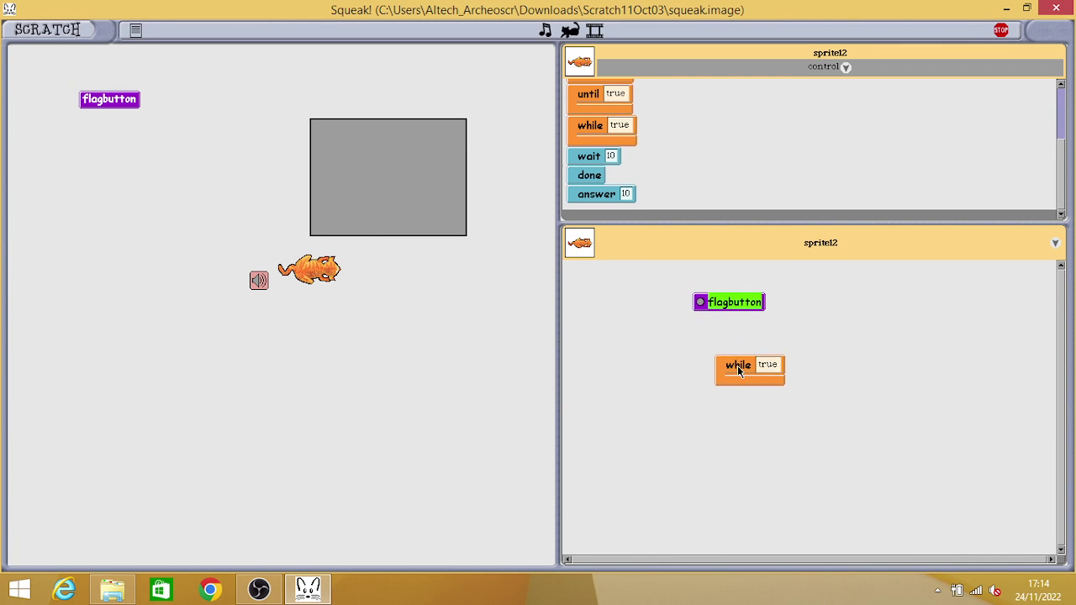
Step: Delete the loose while block, keeping the Control category shown
{"action": "right_click", "coordinate": [738, 368]}
{"action": "left_click", "coordinate": [745, 379]}
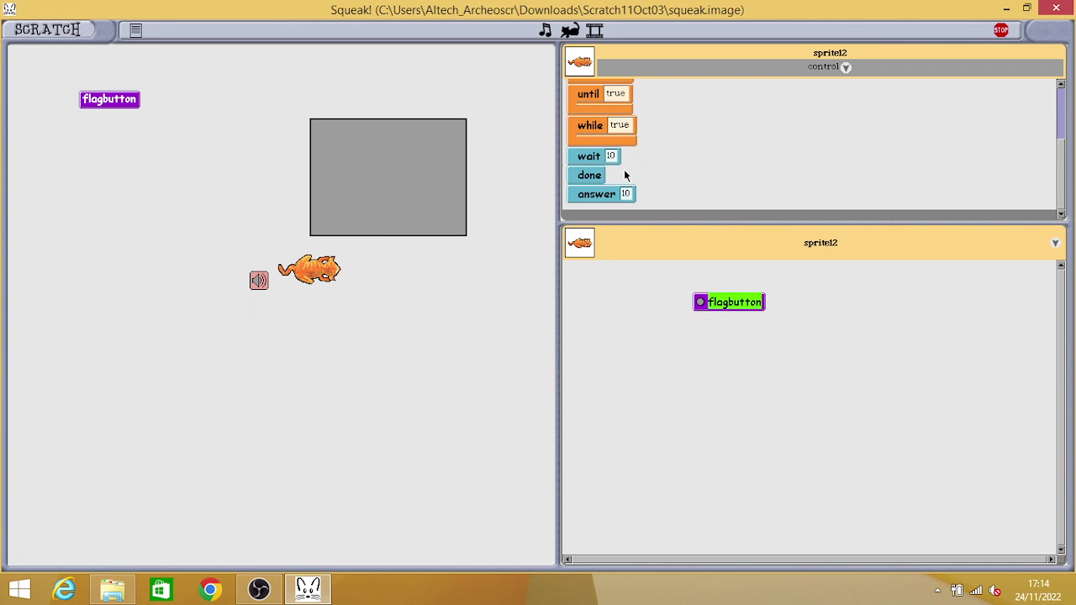
{"action": "left_click", "coordinate": [846, 68]}
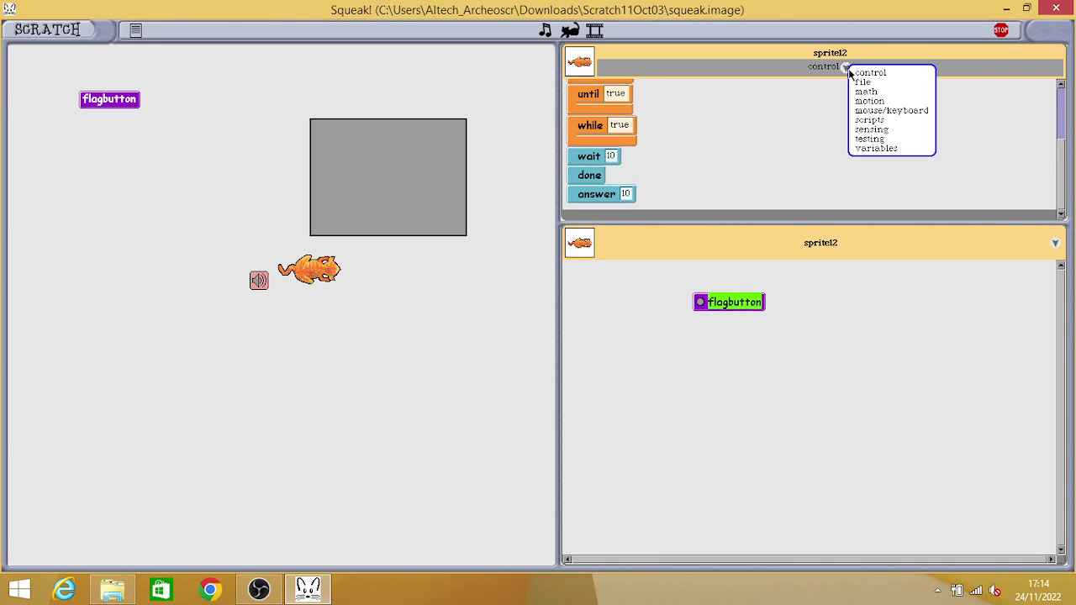
{"action": "left_click", "coordinate": [606, 196]}
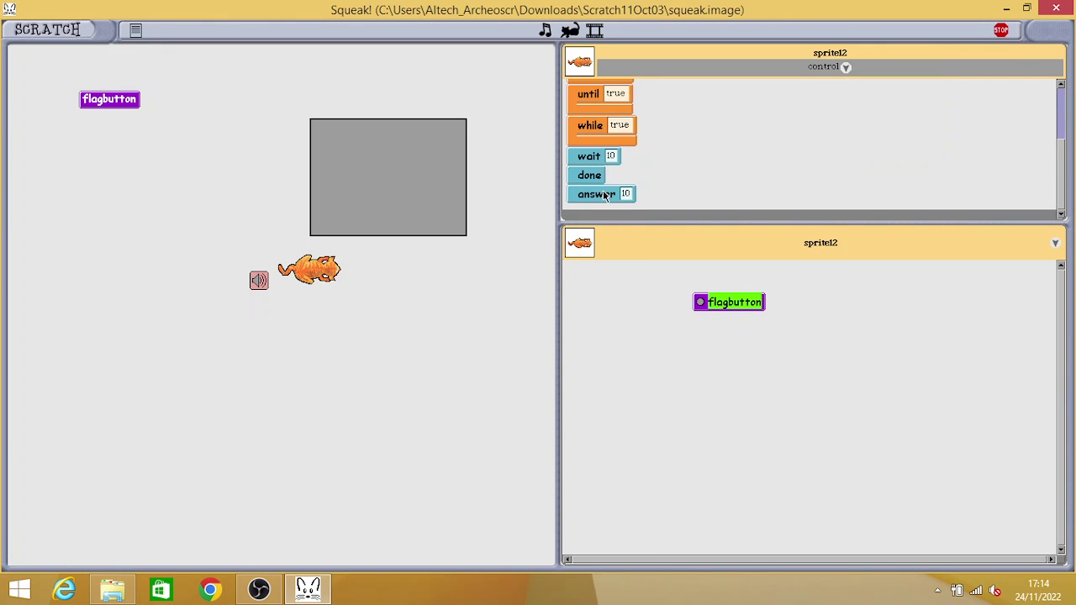
Step: Try an answer block under the flagbutton hat, then delete it
{"action": "left_click_drag", "start_coordinate": [605, 196], "coordinate": [668, 336]}
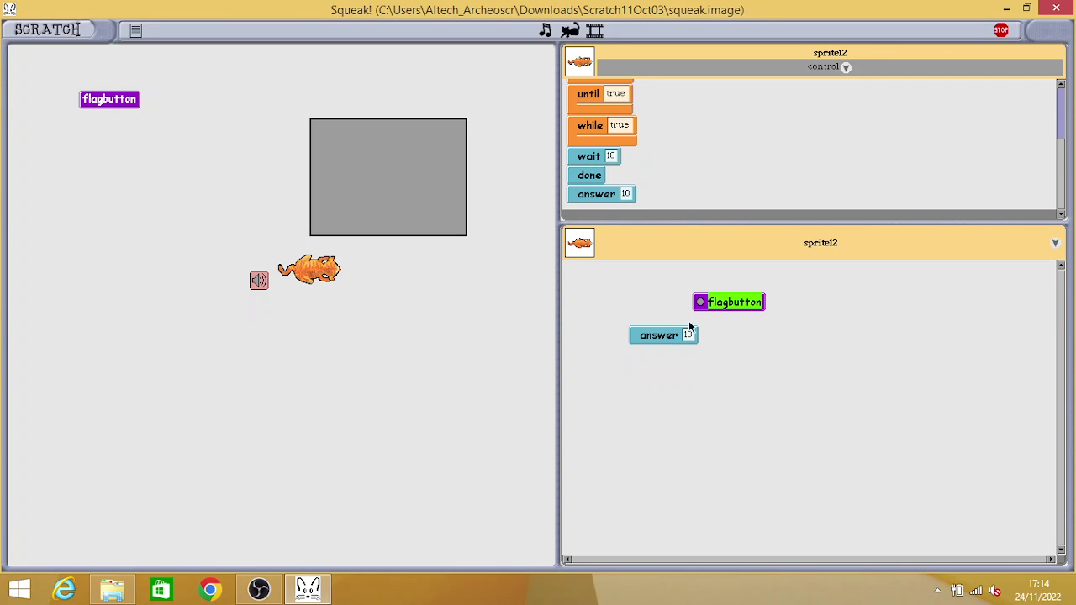
{"action": "left_click_drag", "start_coordinate": [648, 336], "coordinate": [715, 321]}
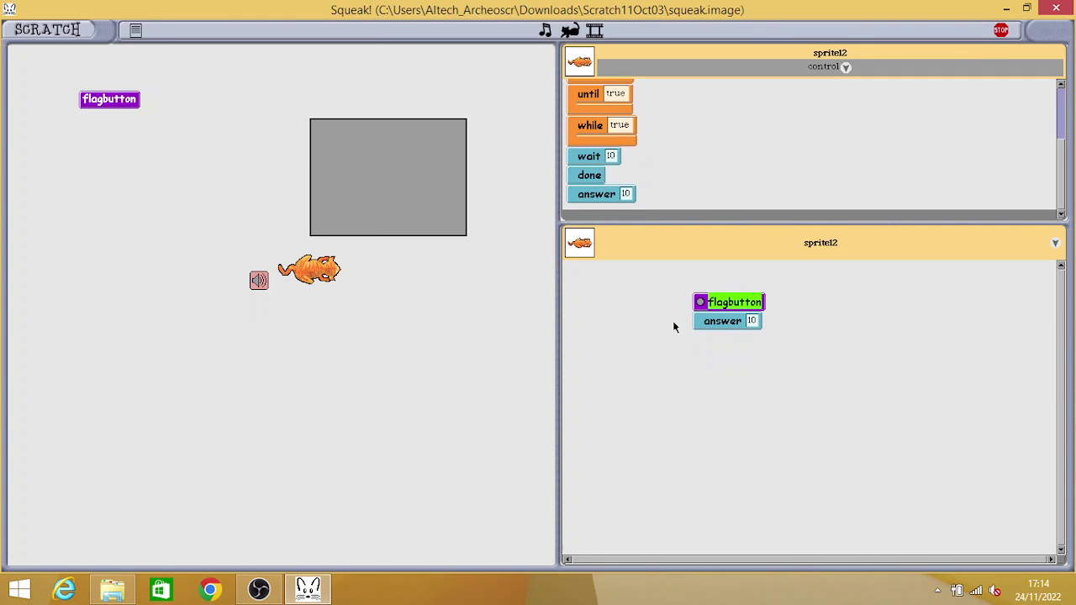
{"action": "left_click_drag", "start_coordinate": [717, 323], "coordinate": [683, 277]}
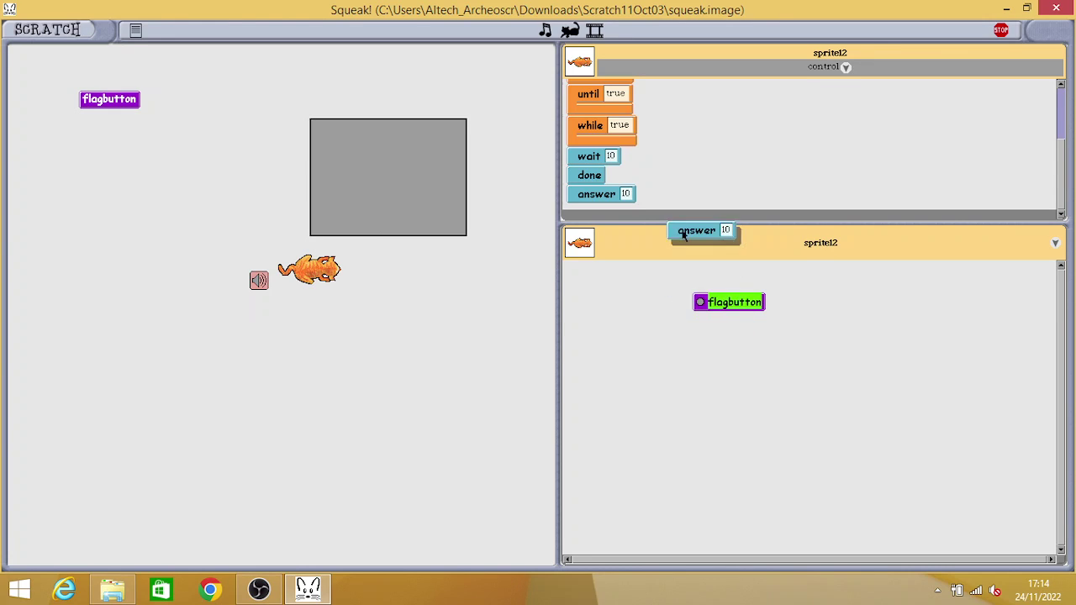
{"action": "left_click_drag", "start_coordinate": [697, 333], "coordinate": [686, 188]}
{"action": "left_click_drag", "start_coordinate": [680, 317], "coordinate": [688, 327]}
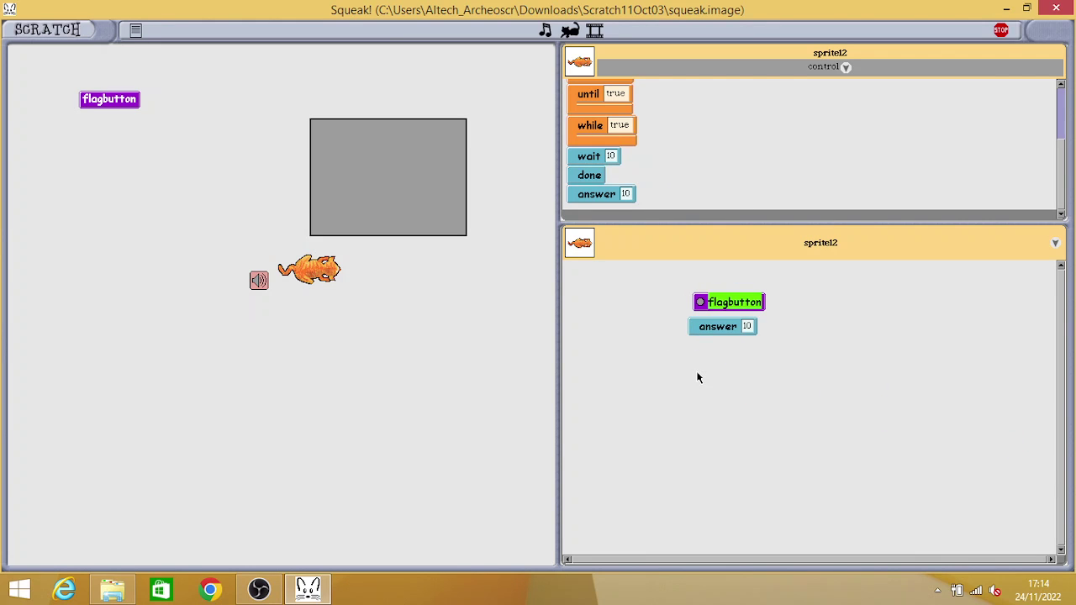
{"action": "left_click_drag", "start_coordinate": [702, 336], "coordinate": [702, 367]}
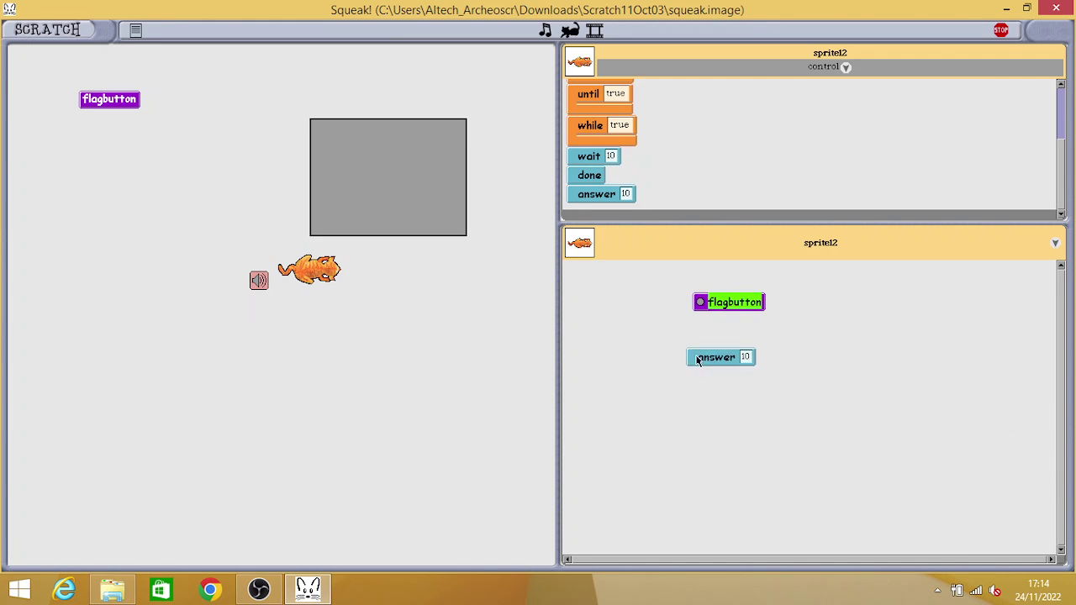
{"action": "right_click", "coordinate": [697, 360]}
{"action": "left_click", "coordinate": [707, 368]}
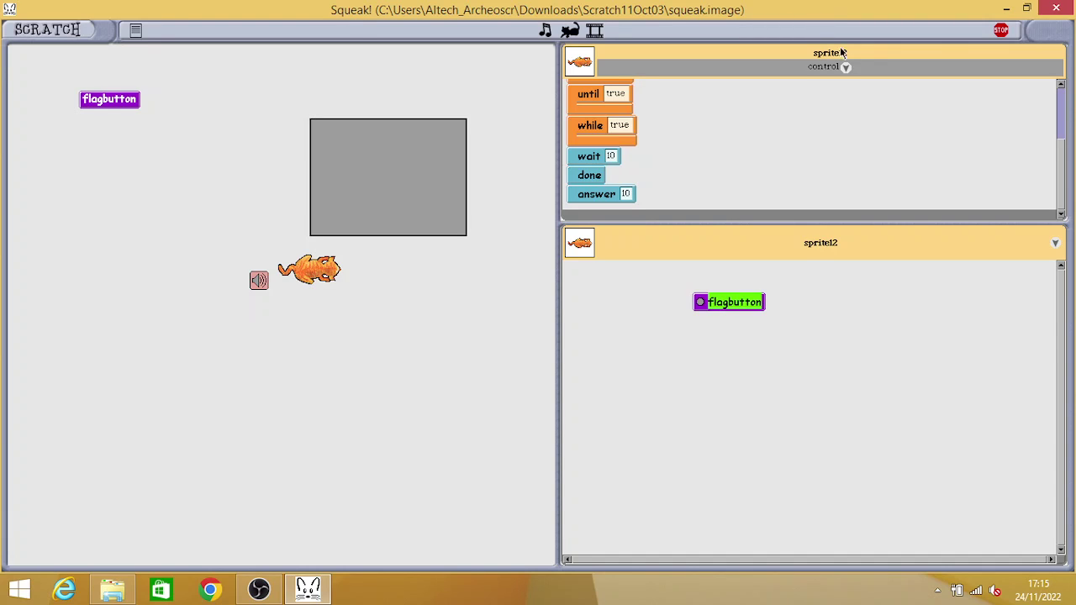
Step: Browse the file and math blocks, trying to drag out a point x y block
{"action": "left_click", "coordinate": [848, 71]}
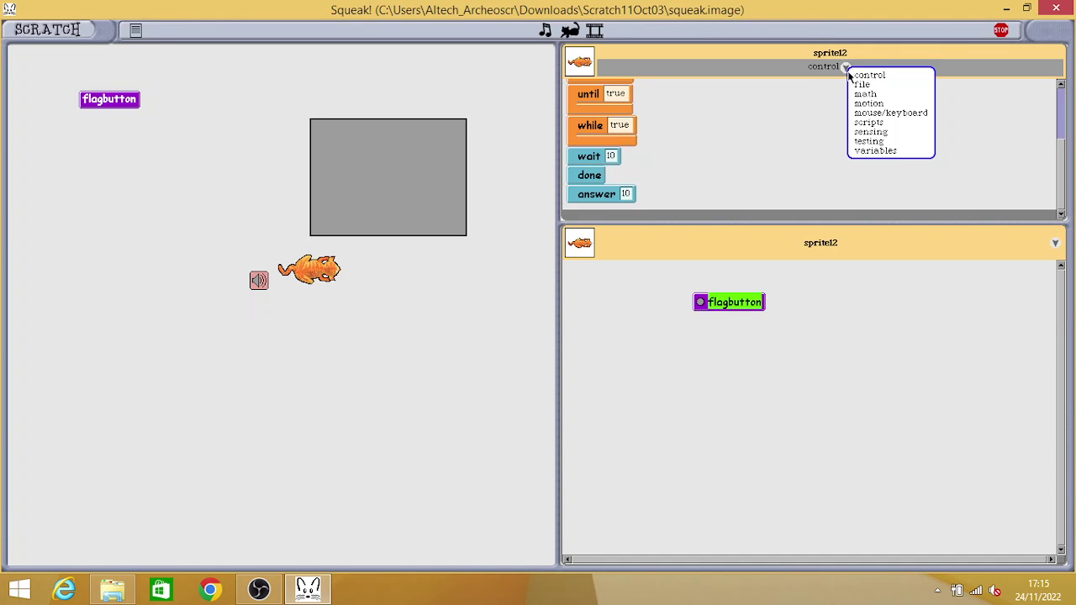
{"action": "left_click", "coordinate": [858, 88]}
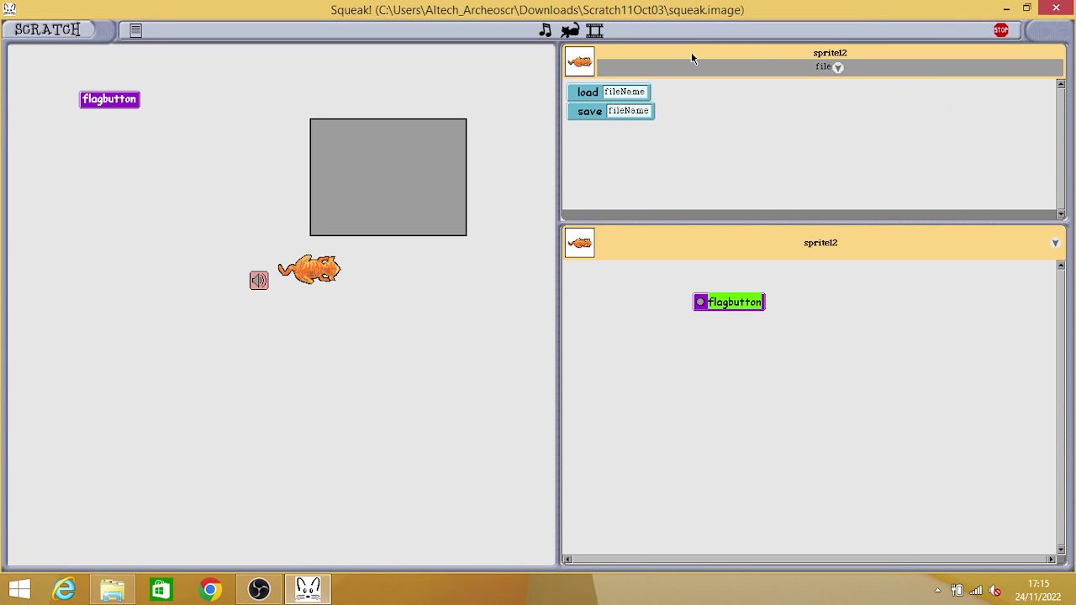
{"action": "left_click", "coordinate": [841, 67]}
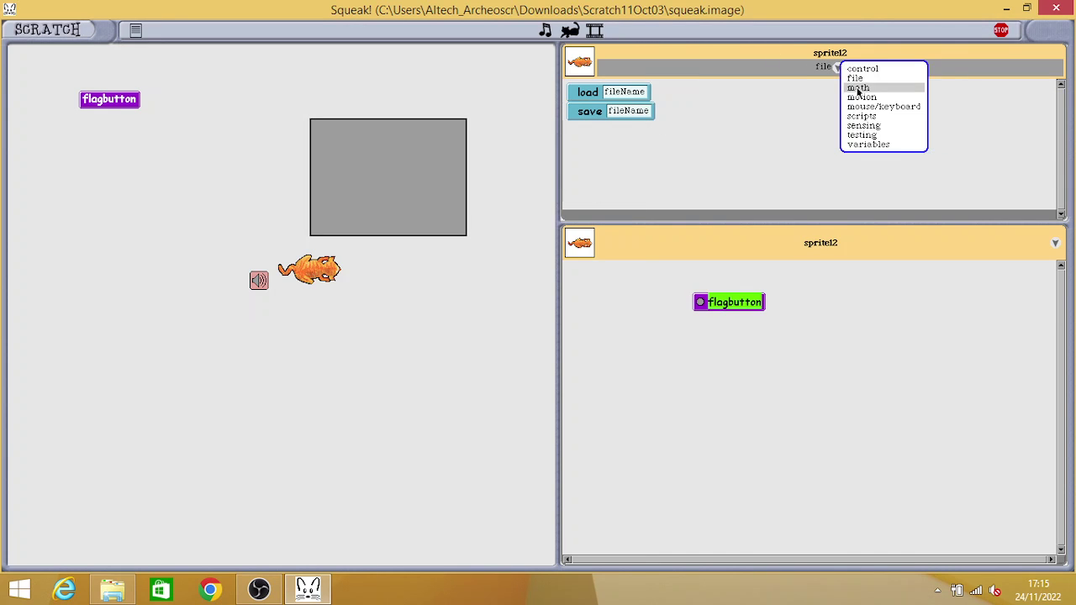
{"action": "left_click", "coordinate": [857, 91]}
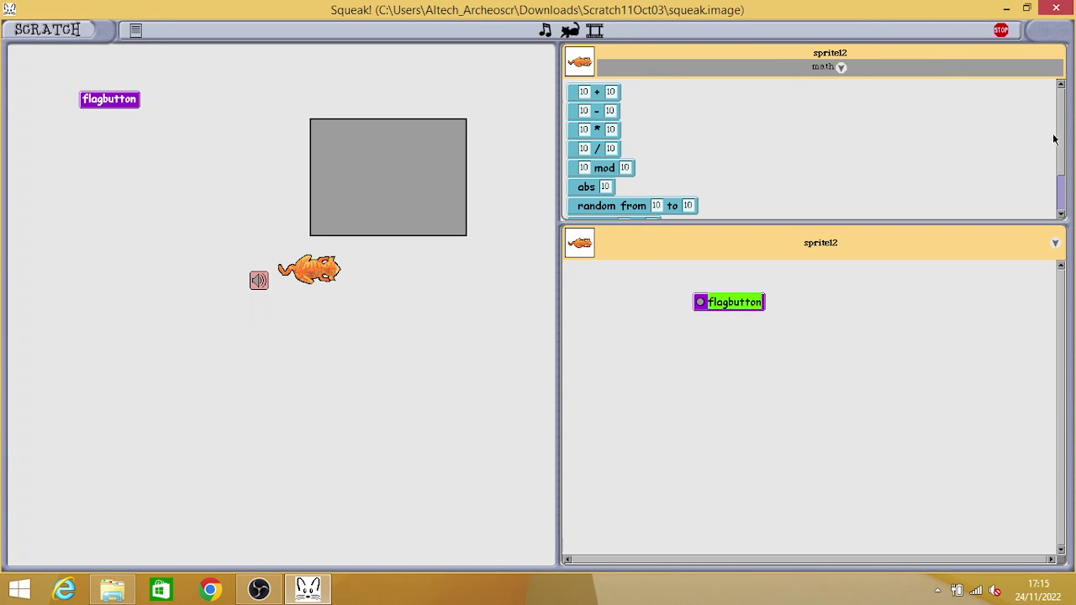
{"action": "scroll", "coordinate": [1060, 169], "scroll_direction": "down", "scroll_amount": 2}
{"action": "scroll", "coordinate": [1060, 177], "scroll_direction": "up", "scroll_amount": 2}
{"action": "scroll", "coordinate": [1059, 185], "scroll_direction": "down", "scroll_amount": 1}
{"action": "scroll", "coordinate": [1058, 197], "scroll_direction": "down", "scroll_amount": 1}
{"action": "scroll", "coordinate": [1058, 197], "scroll_direction": "up", "scroll_amount": 1}
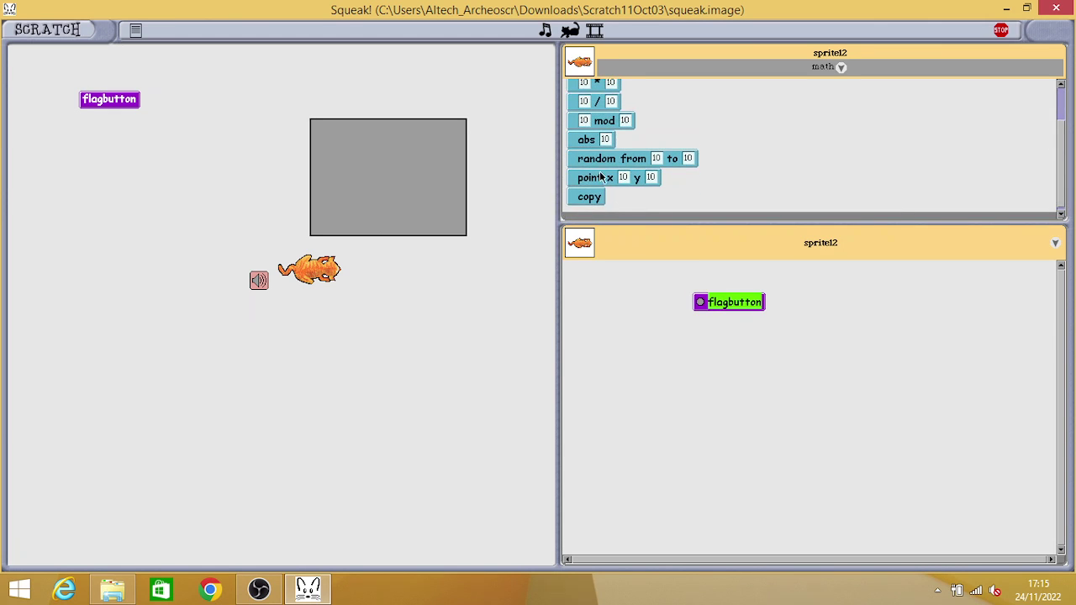
{"action": "mouse_move", "coordinate": [601, 179]}
{"action": "left_mouse_down"}
{"action": "mouse_move", "coordinate": [612, 165]}
{"action": "mouse_move", "coordinate": [646, 167]}
{"action": "left_mouse_up"}
{"action": "left_click", "coordinate": [1062, 170]}
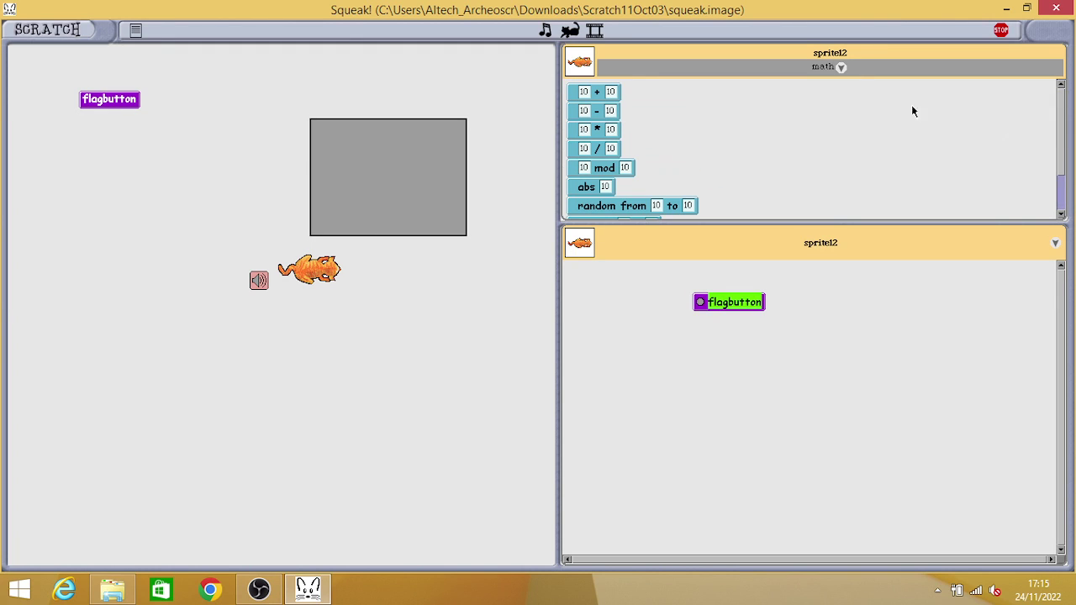
Step: Look through the motion blocks, then switch the palette to mouse/keyboard
{"action": "left_click", "coordinate": [840, 67]}
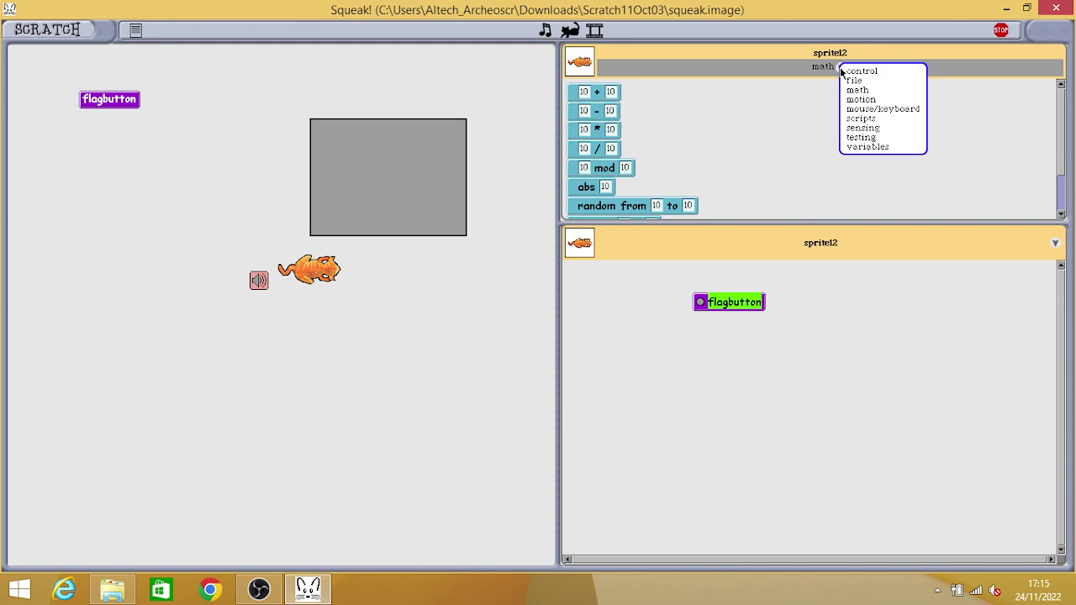
{"action": "left_click", "coordinate": [857, 107]}
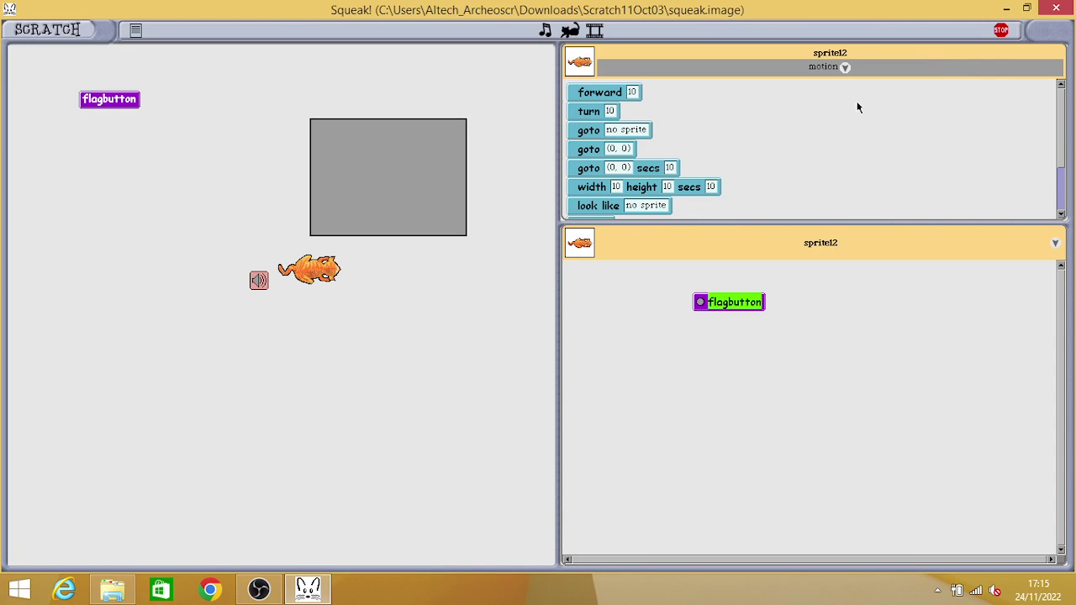
{"action": "left_click", "coordinate": [1061, 118]}
{"action": "left_click", "coordinate": [1061, 99]}
{"action": "scroll", "coordinate": [1061, 99], "scroll_direction": "down", "scroll_amount": 1}
{"action": "scroll", "coordinate": [1060, 97], "scroll_direction": "up", "scroll_amount": 1}
{"action": "scroll", "coordinate": [1051, 105], "scroll_direction": "up", "scroll_amount": 1}
{"action": "scroll", "coordinate": [1061, 92], "scroll_direction": "down", "scroll_amount": 3}
{"action": "left_click", "coordinate": [846, 67]}
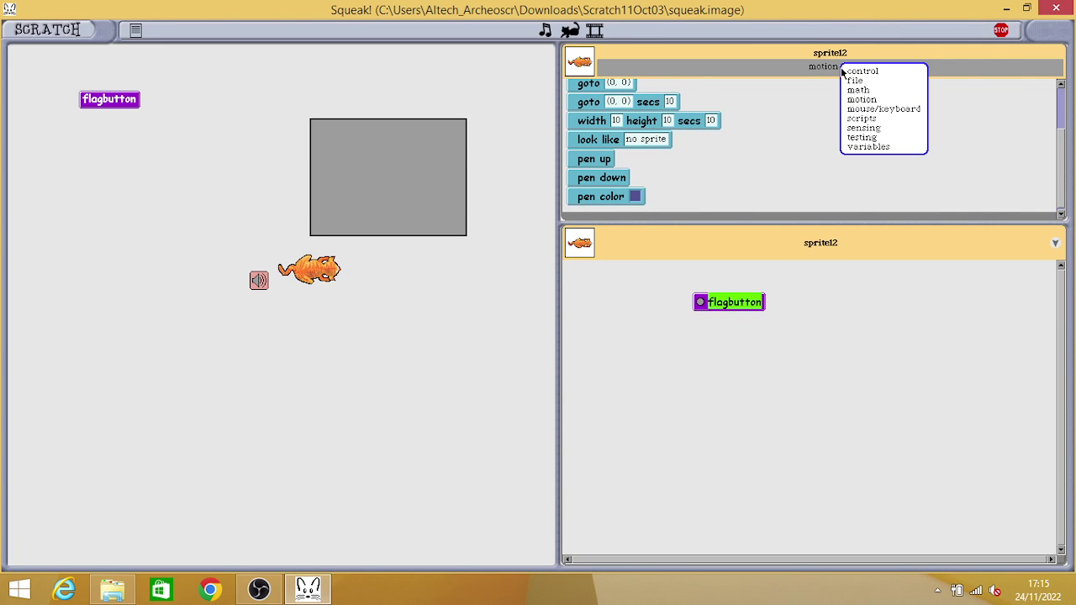
{"action": "left_click", "coordinate": [863, 109]}
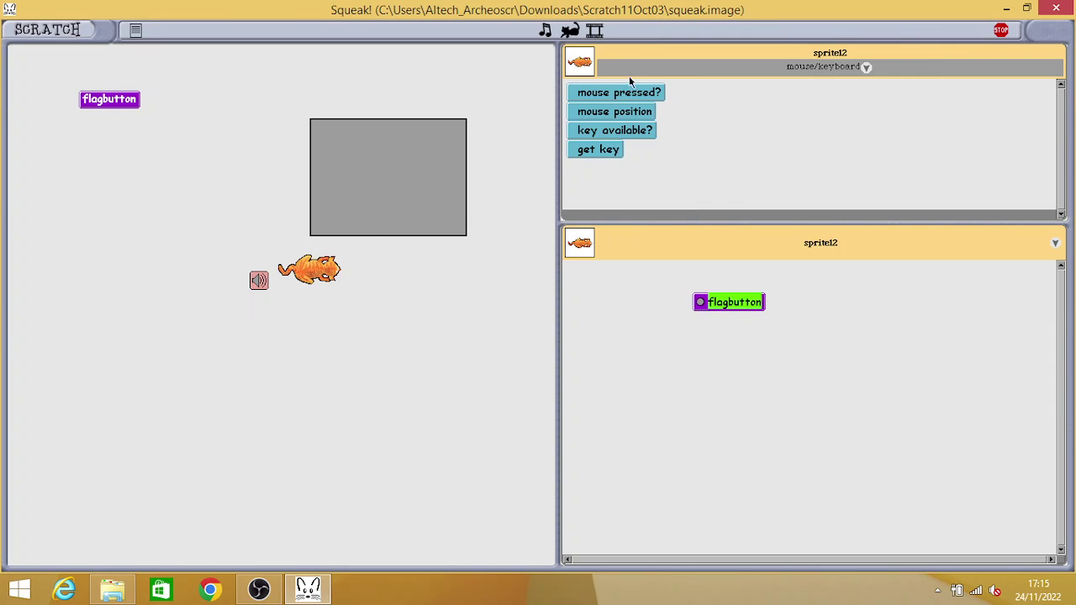
Step: Add a second flagbutton hat block from the scripts blocks to the script area
{"action": "left_click", "coordinate": [864, 67]}
{"action": "left_click", "coordinate": [887, 118]}
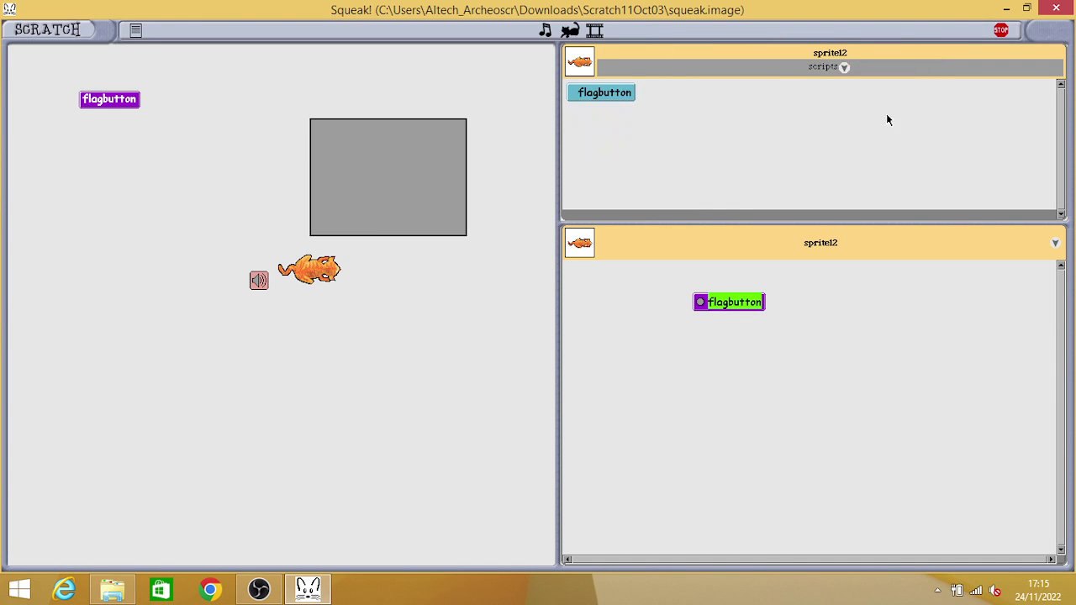
{"action": "left_click", "coordinate": [844, 69]}
{"action": "left_click", "coordinate": [654, 105]}
{"action": "left_click_drag", "start_coordinate": [607, 90], "coordinate": [643, 298]}
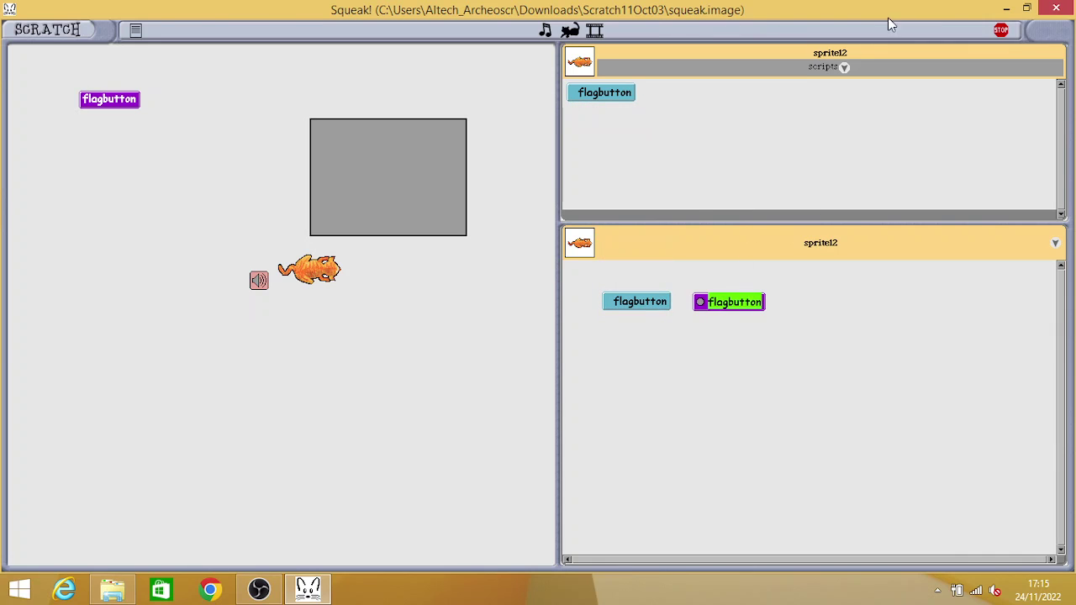
Step: Attach forward 10 under the green flagbutton hat and run it to move the cat
{"action": "left_click", "coordinate": [845, 67]}
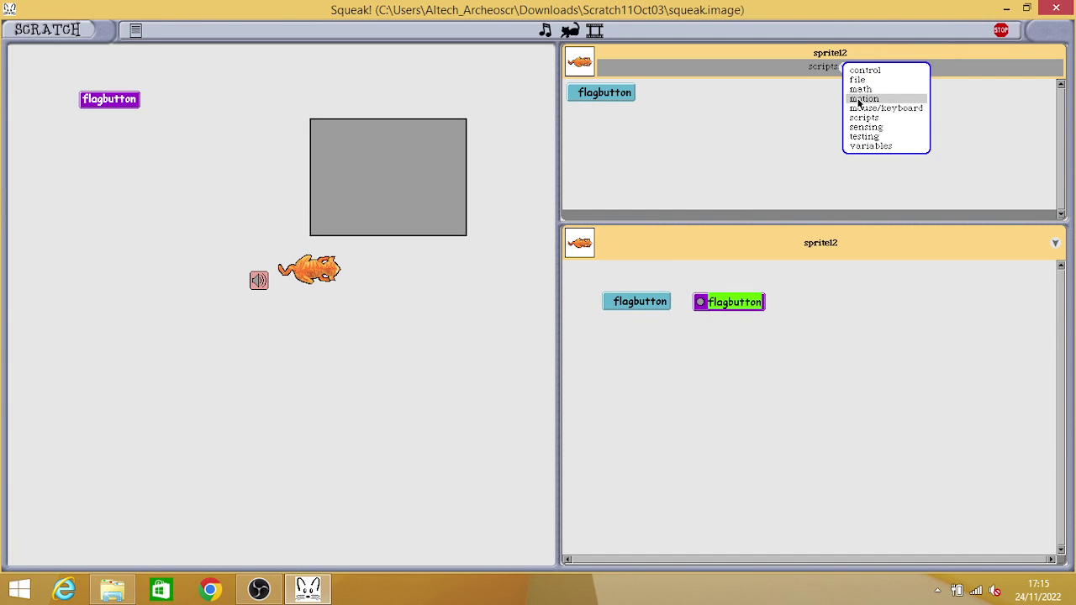
{"action": "left_click", "coordinate": [860, 100]}
{"action": "left_click_drag", "start_coordinate": [599, 93], "coordinate": [628, 325]}
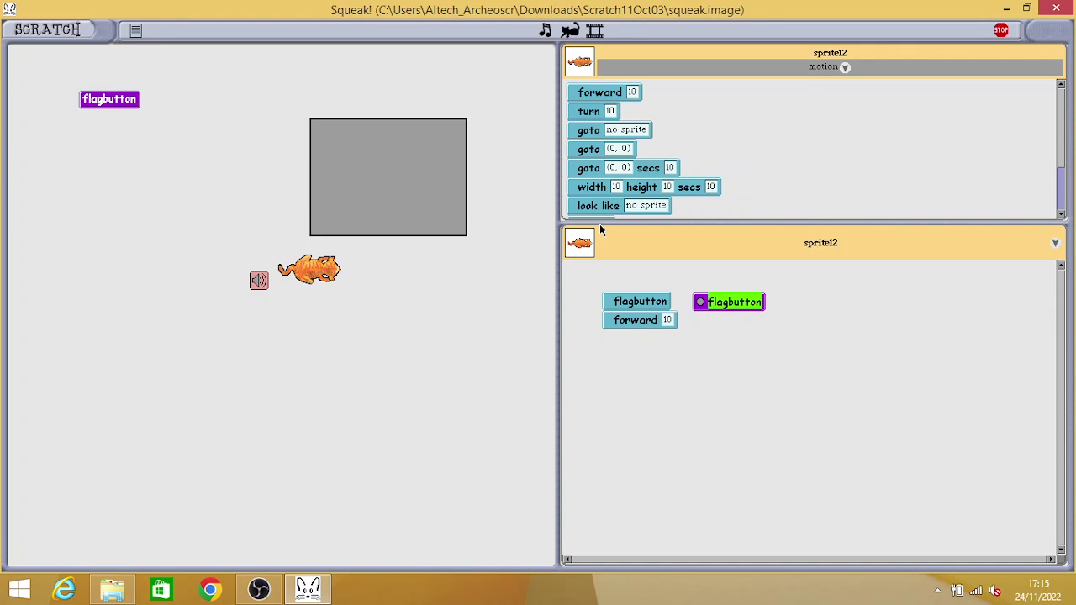
{"action": "left_click_drag", "start_coordinate": [633, 318], "coordinate": [724, 319]}
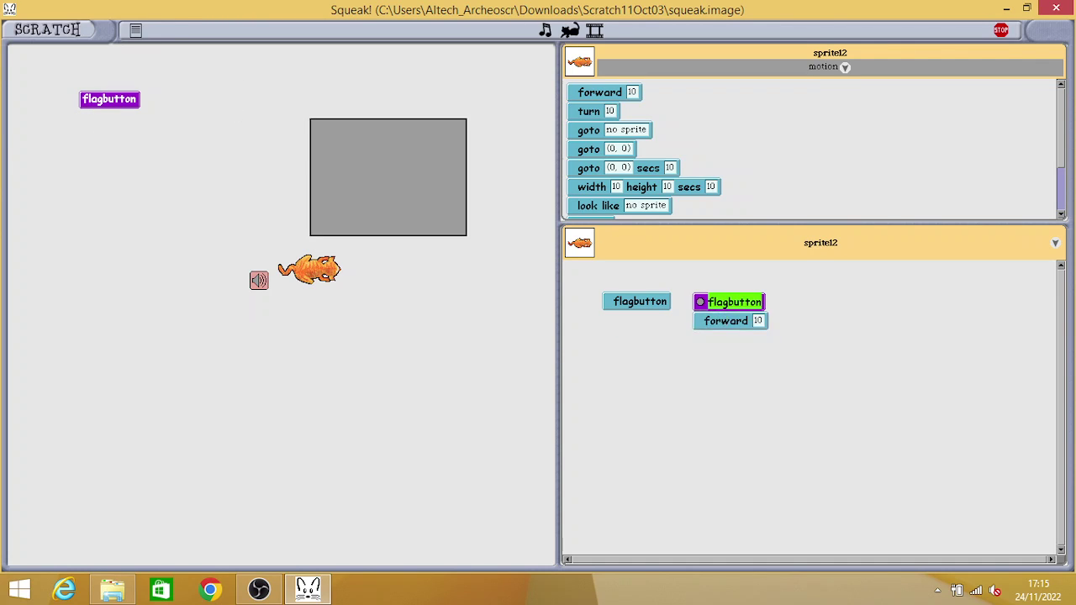
{"action": "left_click", "coordinate": [129, 100]}
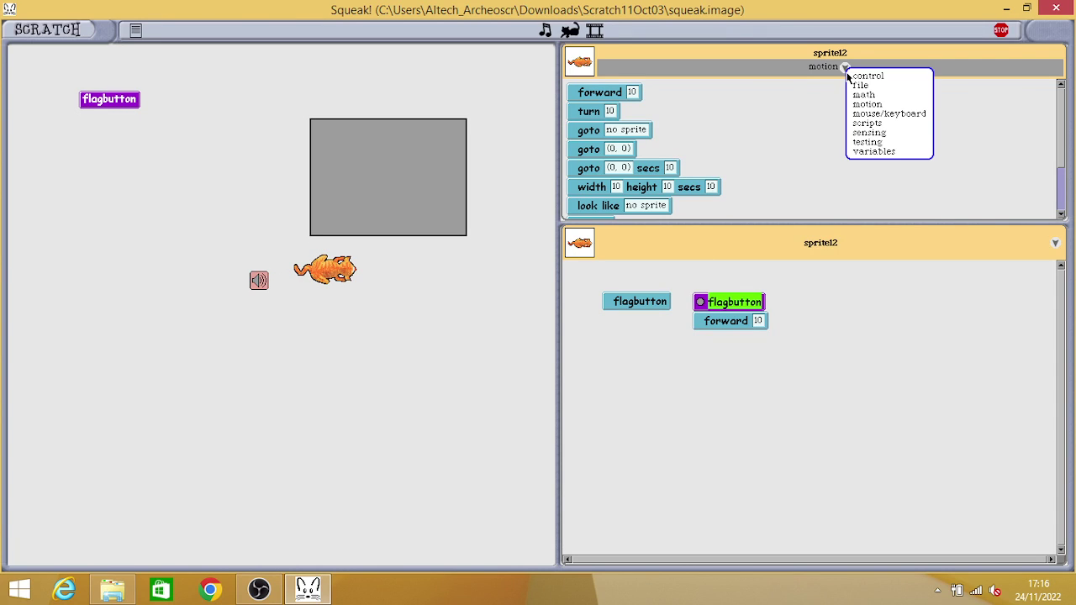
Step: Pull the forward block off and snap it back under the flagbutton block
{"action": "left_click", "coordinate": [868, 123]}
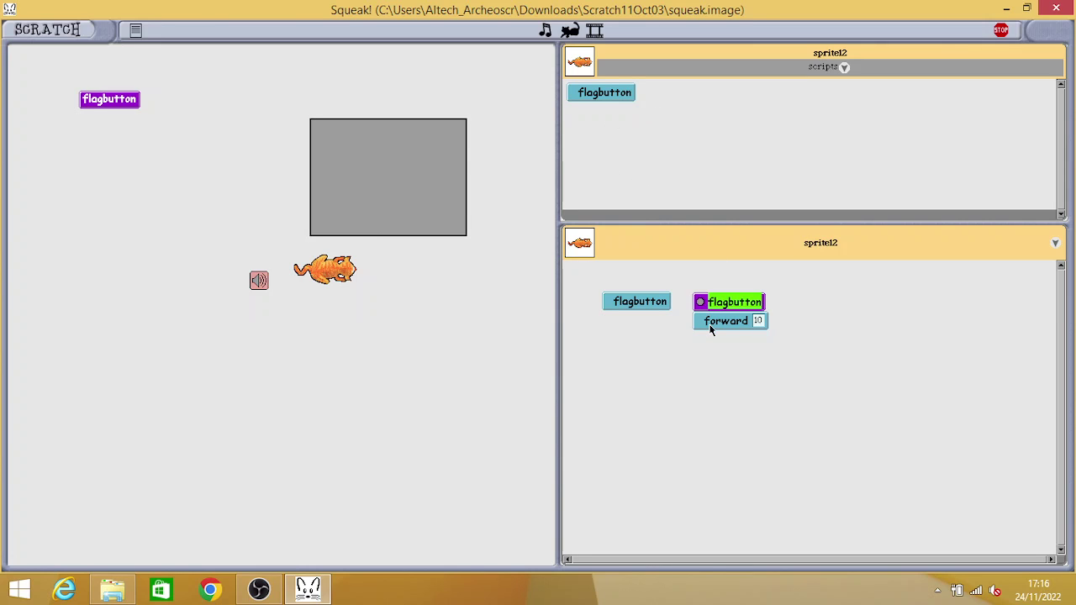
{"action": "left_click_drag", "start_coordinate": [714, 321], "coordinate": [583, 120]}
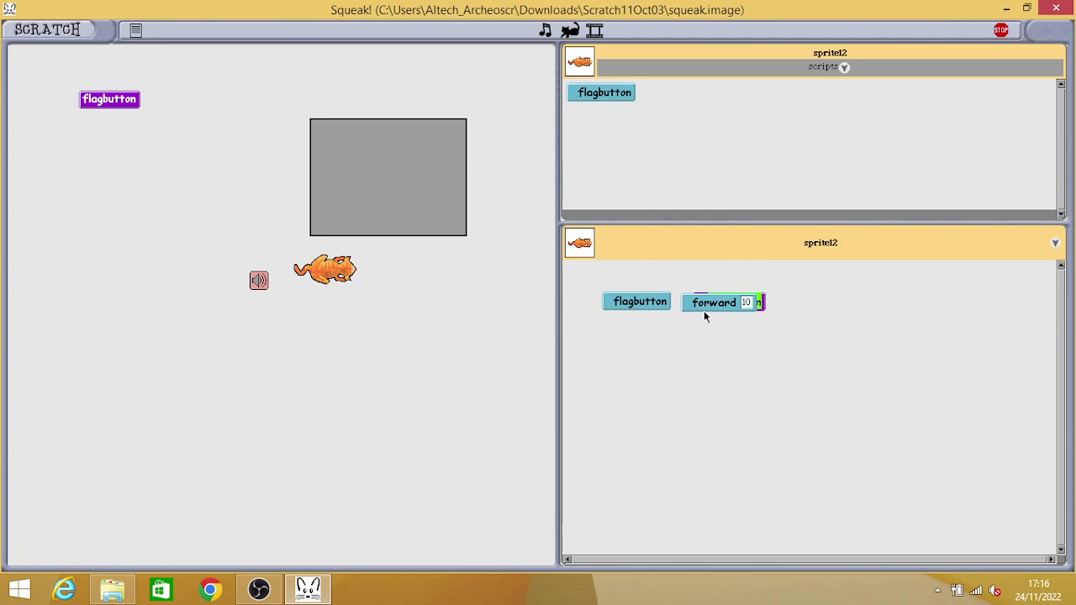
{"action": "left_click_drag", "start_coordinate": [702, 307], "coordinate": [722, 329]}
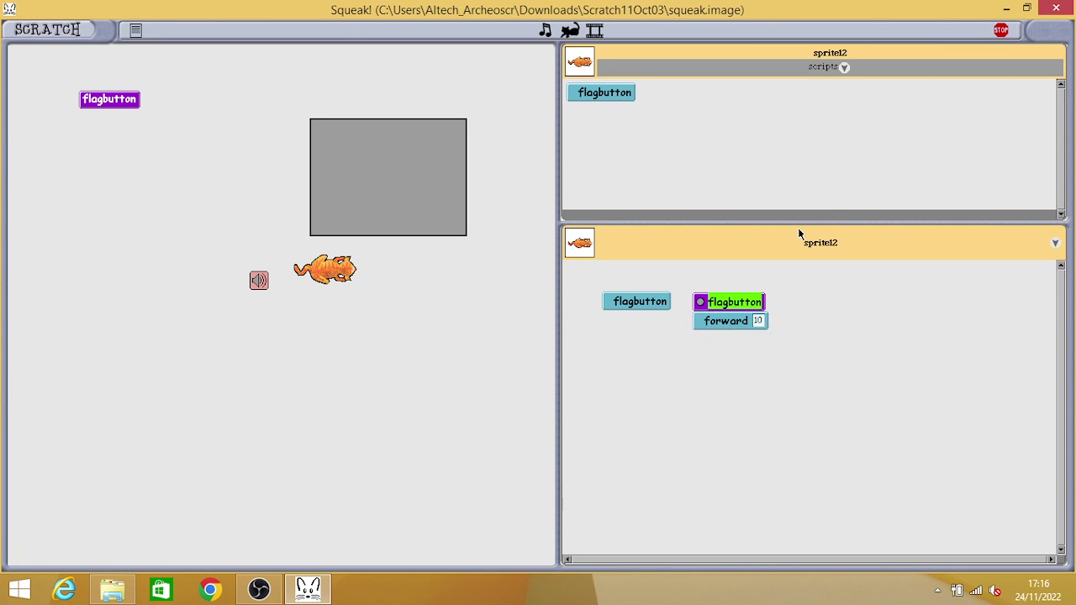
Step: Flip between the sensing, testing and variables blocks, ending on the testing comparison blocks
{"action": "left_click", "coordinate": [845, 67]}
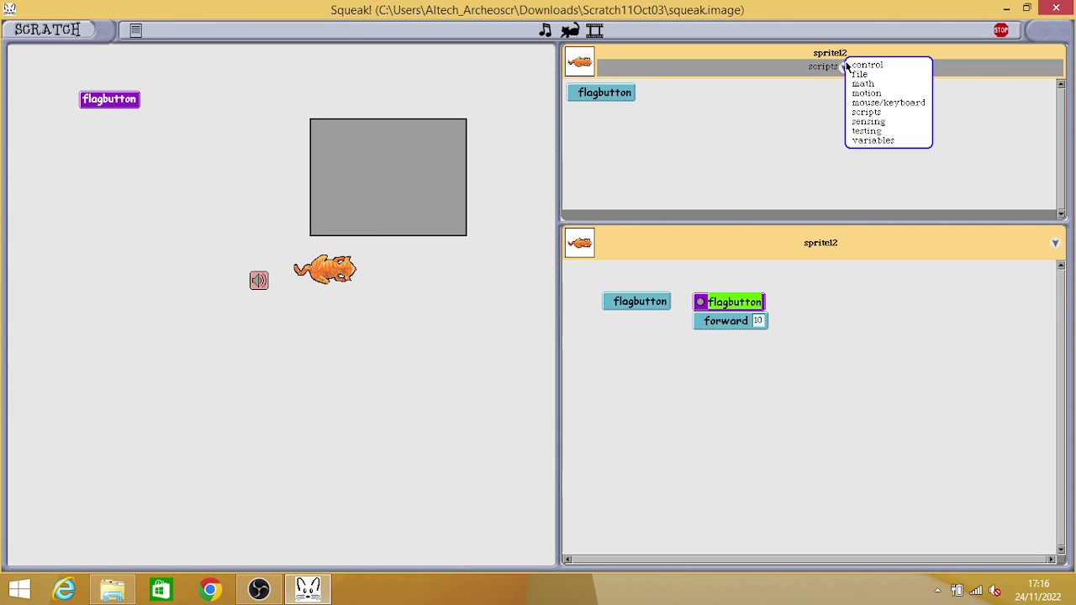
{"action": "left_click", "coordinate": [873, 121]}
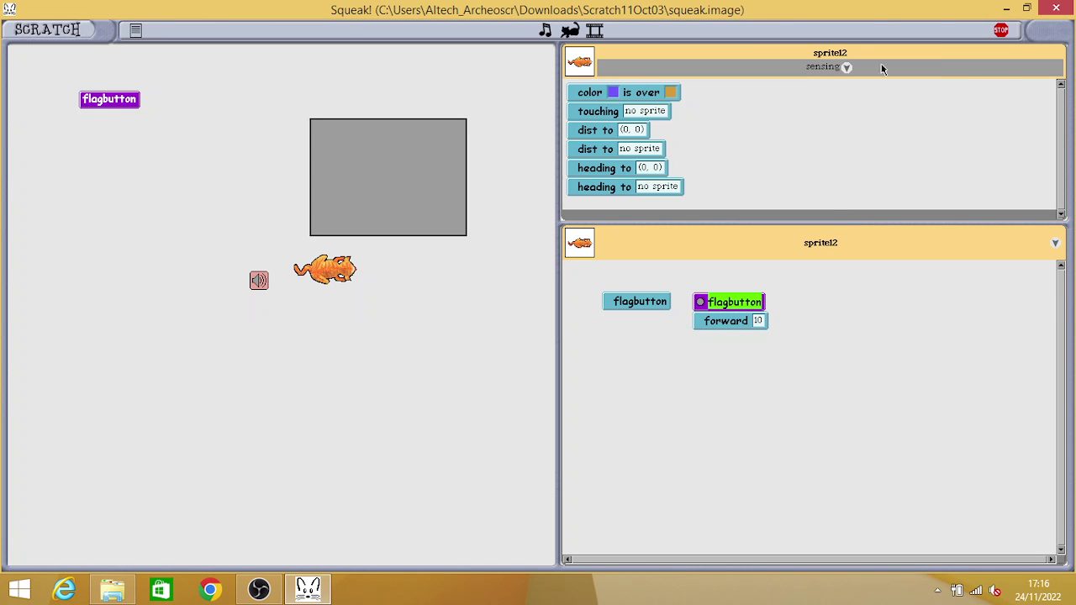
{"action": "left_click", "coordinate": [847, 67]}
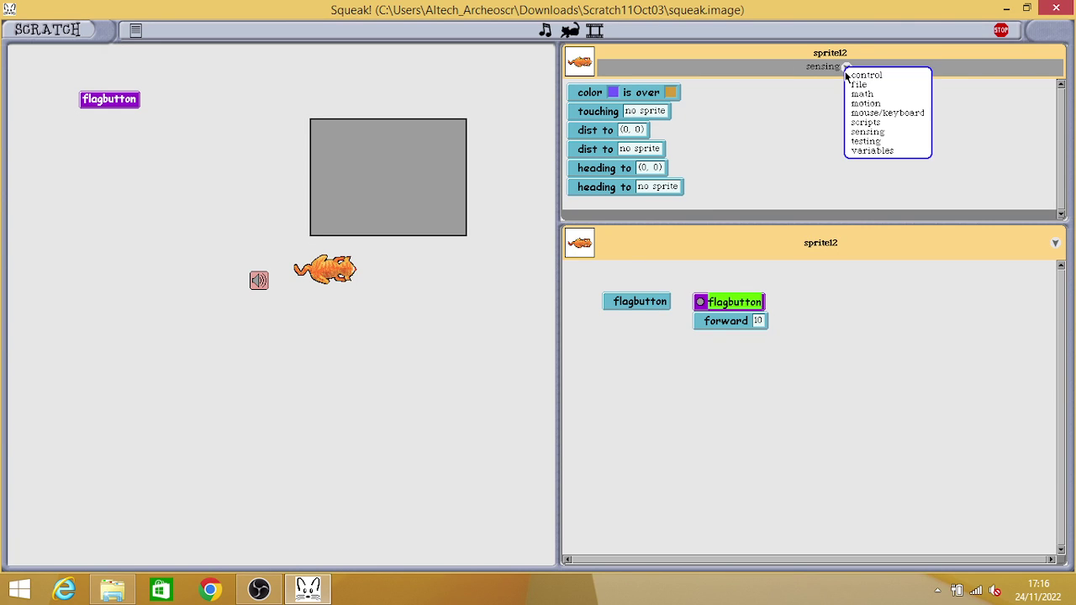
{"action": "left_click", "coordinate": [871, 143]}
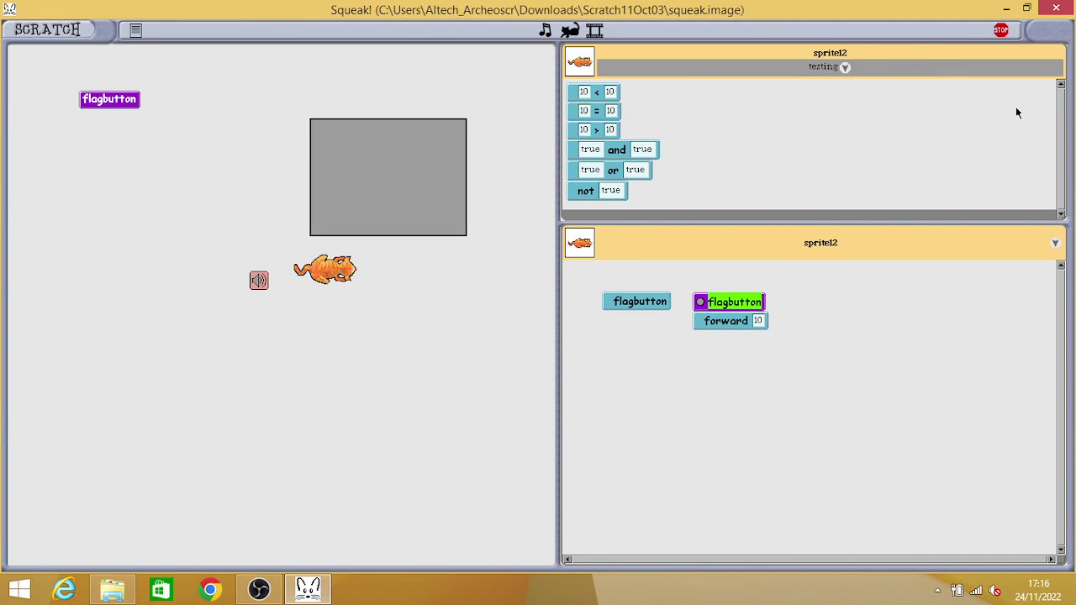
{"action": "left_click", "coordinate": [846, 67]}
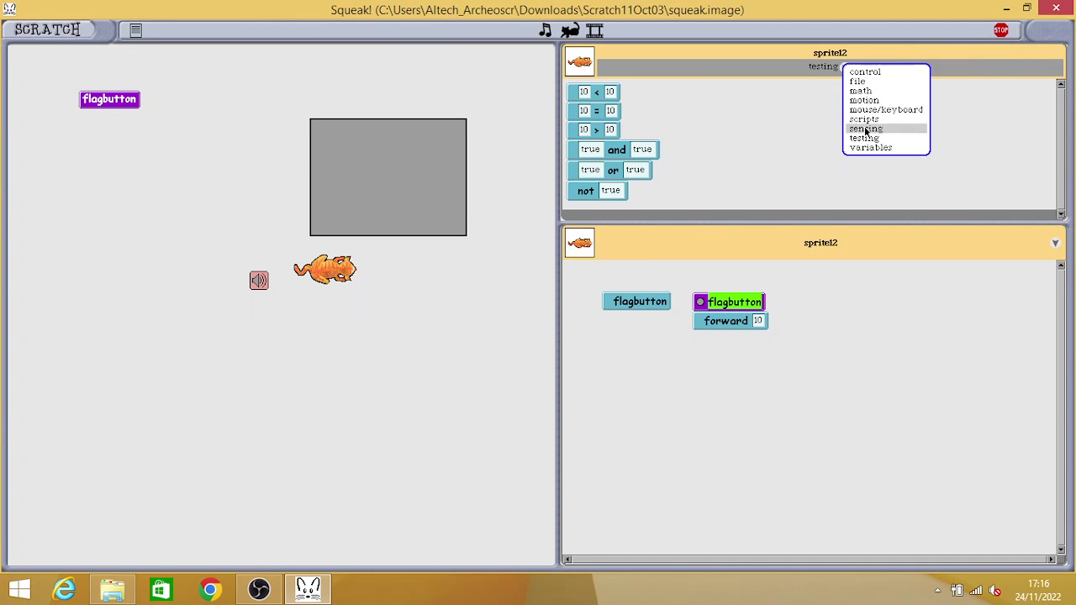
{"action": "left_click", "coordinate": [866, 130]}
{"action": "left_click", "coordinate": [846, 68]}
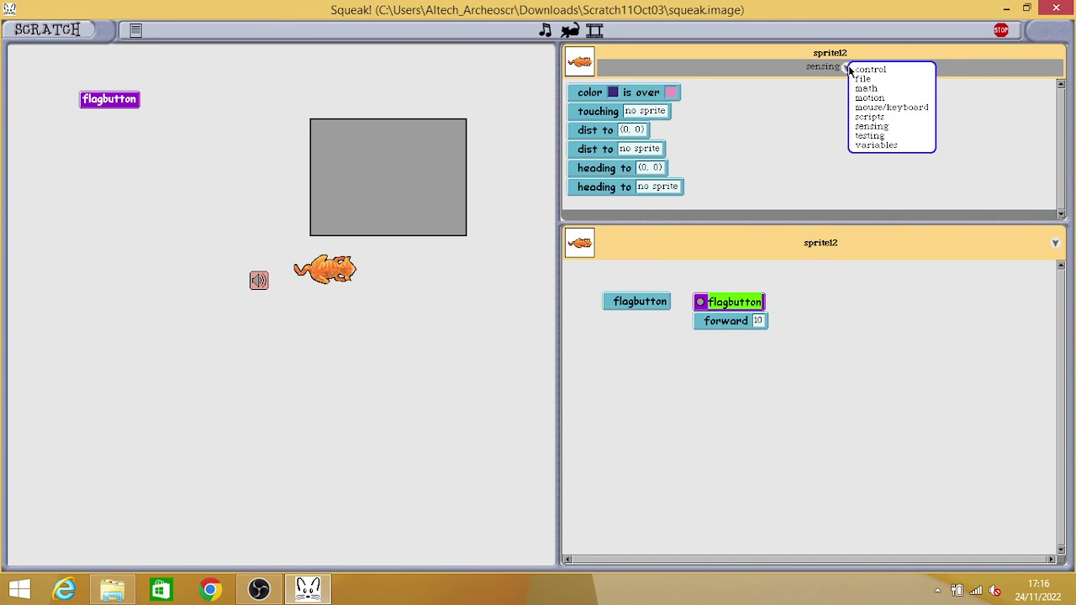
{"action": "left_click", "coordinate": [872, 147]}
{"action": "left_click", "coordinate": [865, 67]}
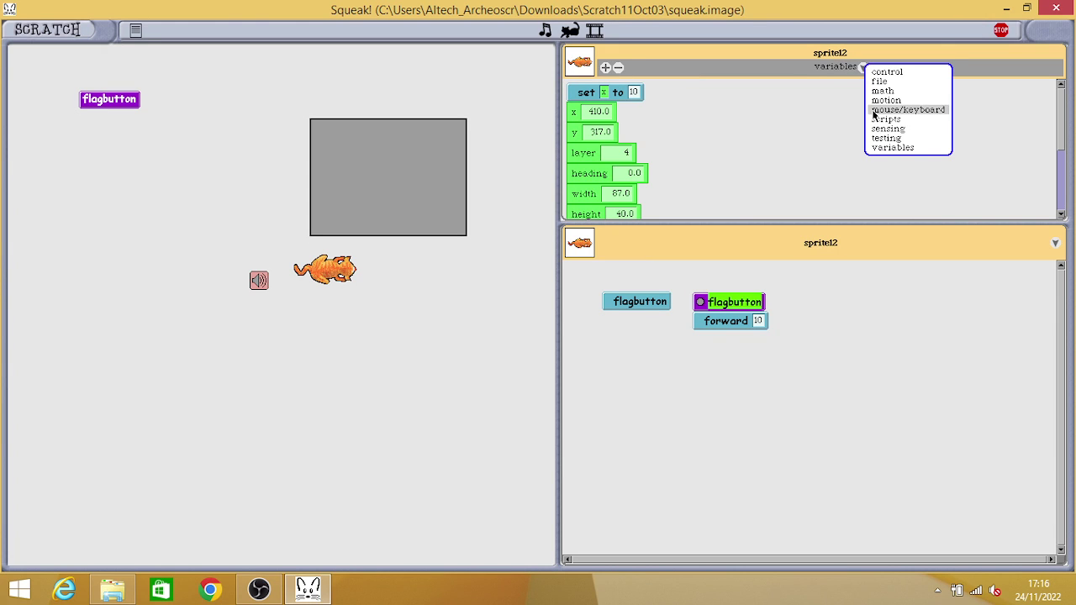
{"action": "left_click", "coordinate": [883, 147]}
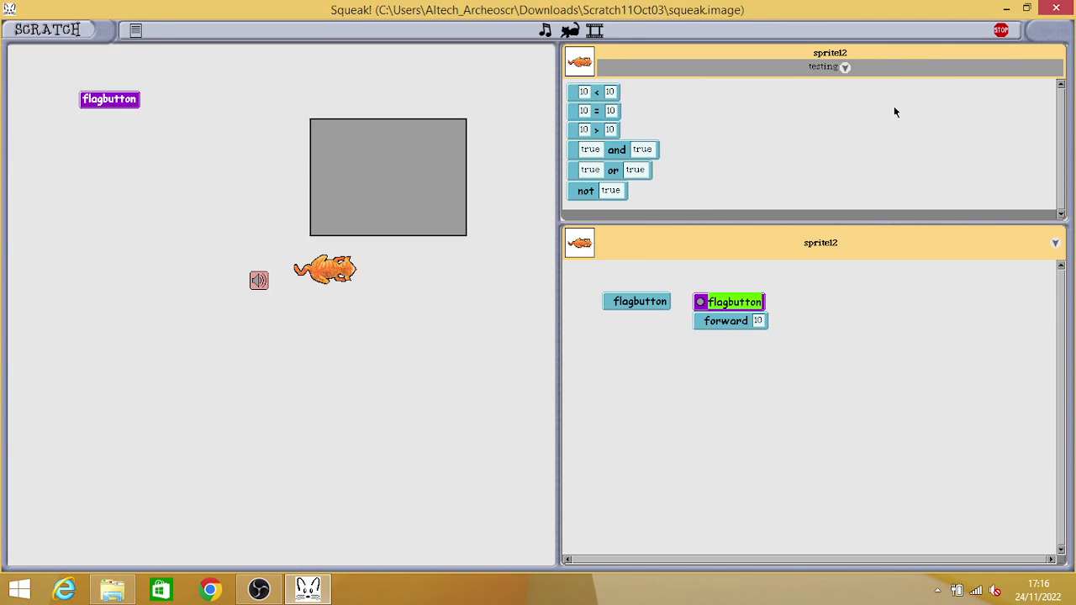
{"action": "left_click", "coordinate": [845, 68]}
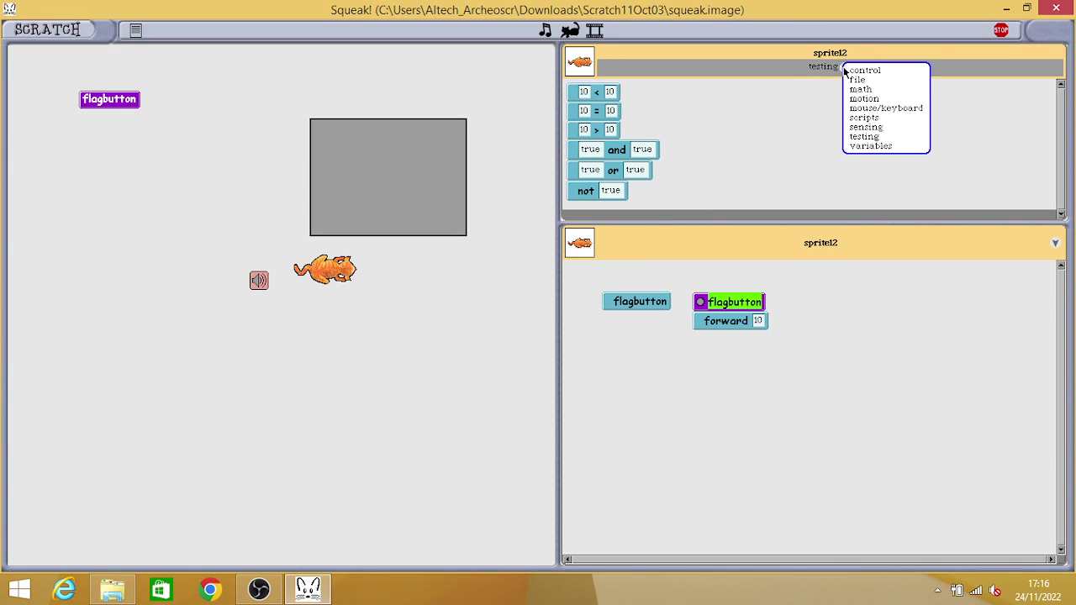
Step: Add a new variable named myVar# from the variables blocks
{"action": "left_click", "coordinate": [861, 147]}
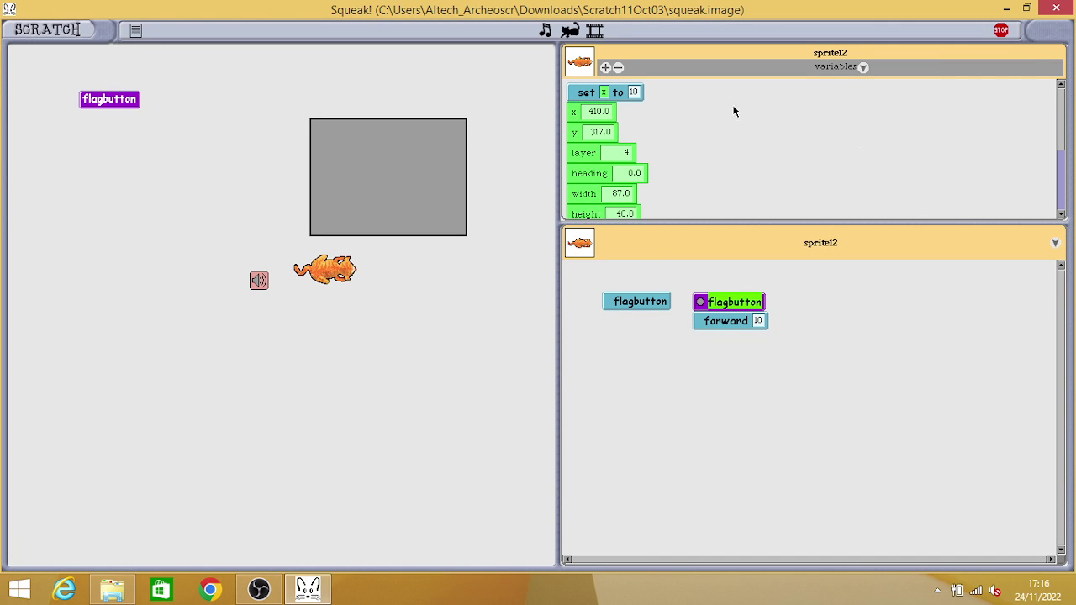
{"action": "left_click", "coordinate": [609, 66]}
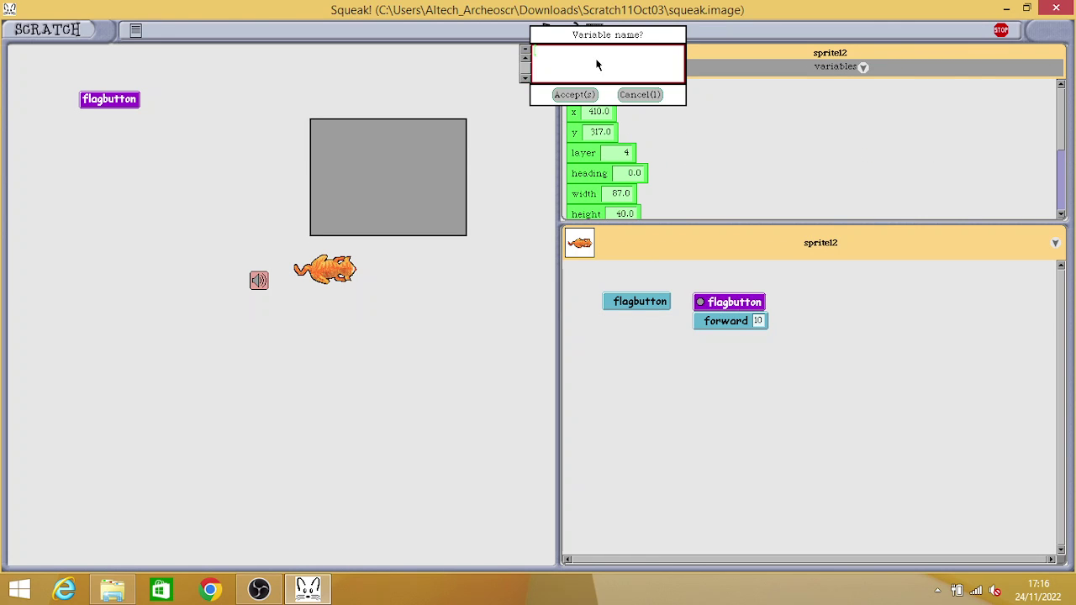
{"action": "type", "text": "myVar"}
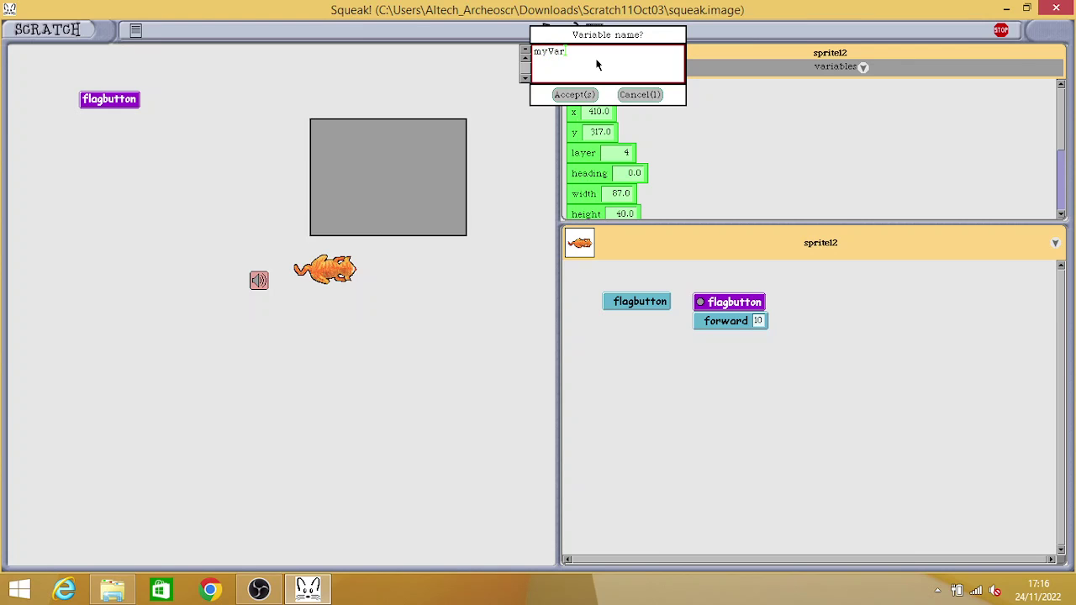
{"action": "type", "text": "#"}
{"action": "key", "text": "Return"}
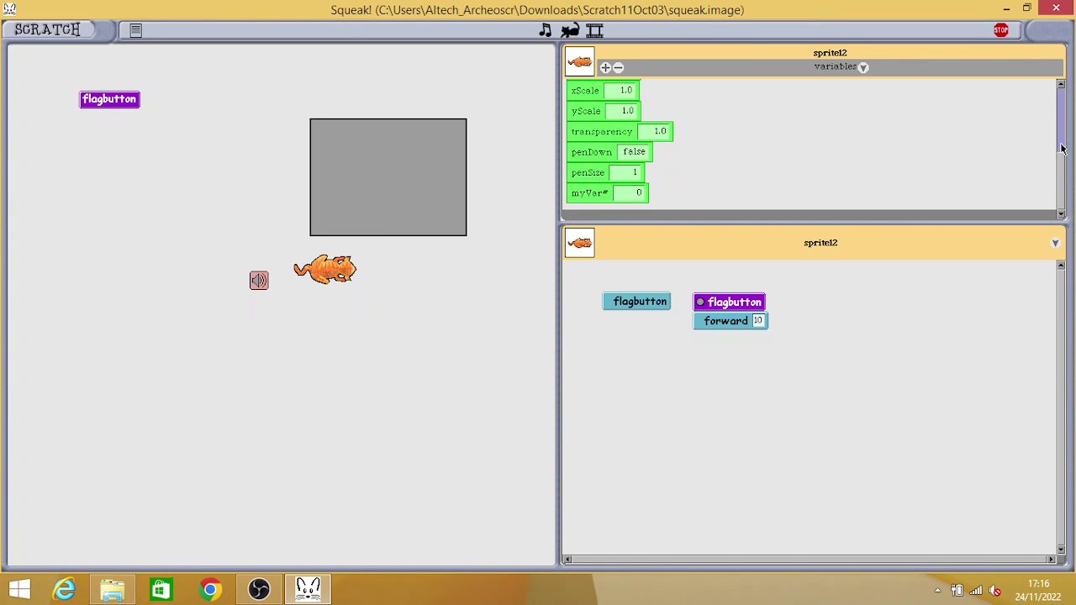
Step: Make the palette set block target myVar#
{"action": "left_click", "coordinate": [1064, 104]}
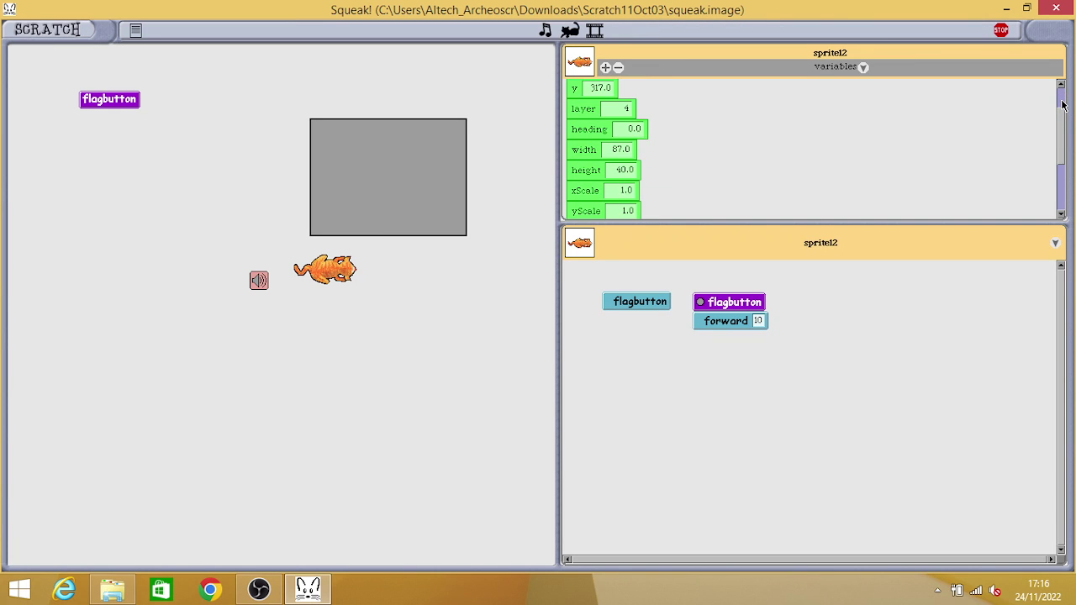
{"action": "mouse_move", "coordinate": [1064, 104]}
{"action": "left_mouse_down"}
{"action": "mouse_move", "coordinate": [1047, 177]}
{"action": "mouse_move", "coordinate": [1060, 91]}
{"action": "left_mouse_up"}
{"action": "left_click", "coordinate": [1060, 91]}
{"action": "left_click", "coordinate": [611, 94]}
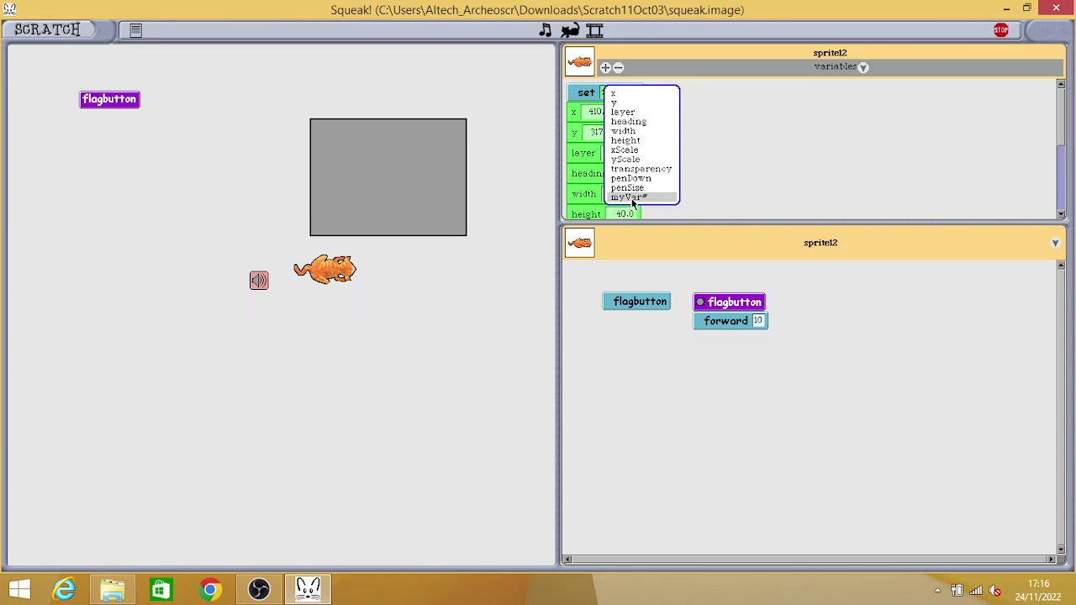
{"action": "left_click", "coordinate": [631, 197]}
{"action": "left_click", "coordinate": [636, 94]}
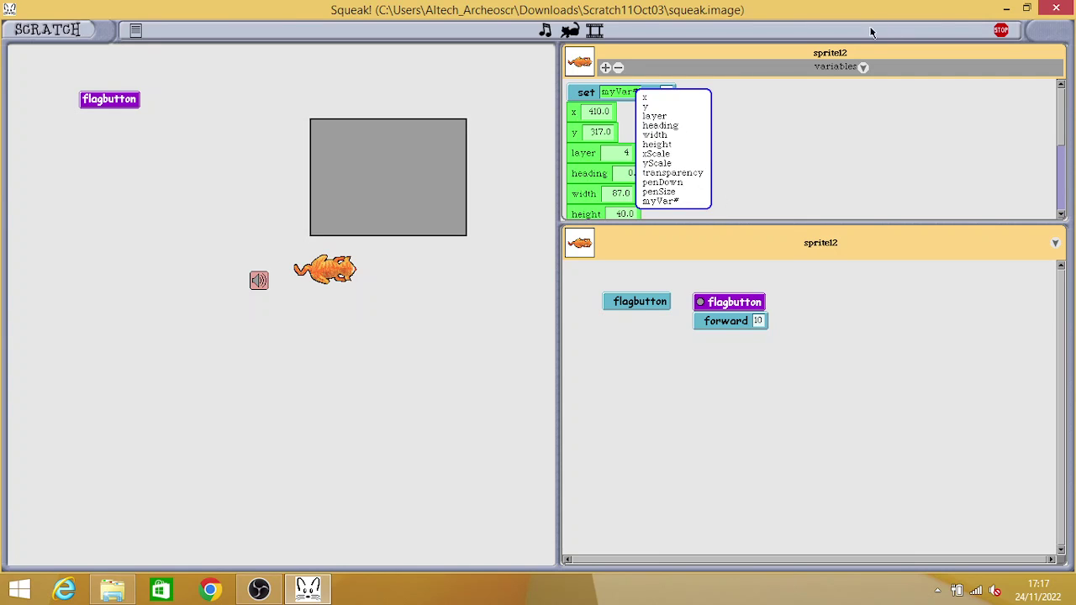
{"action": "left_click", "coordinate": [824, 103]}
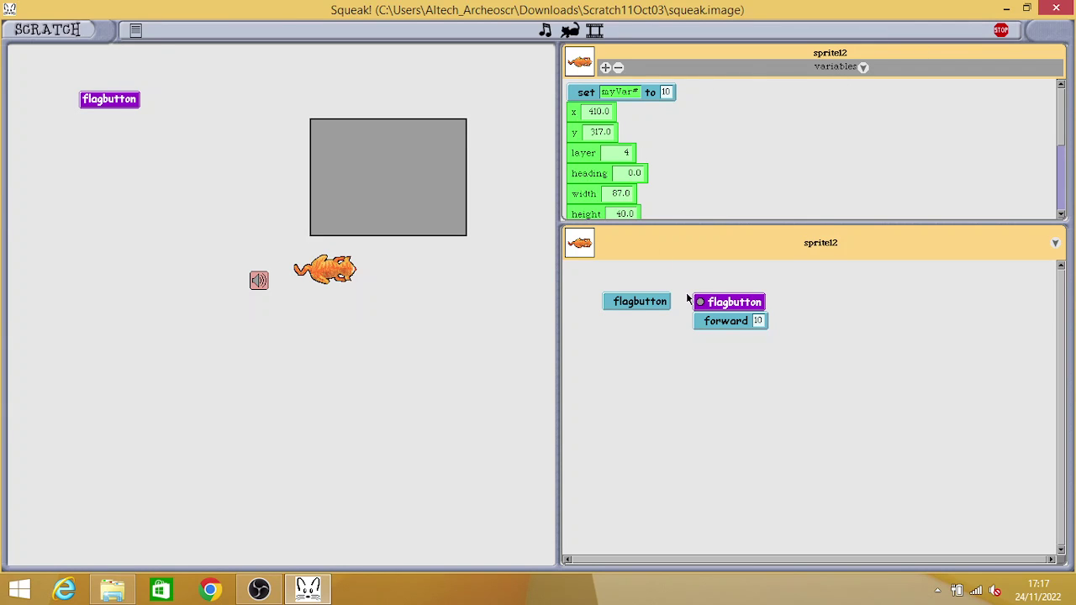
Step: Change x to 500 and build a loose set myVar# to x block
{"action": "left_click", "coordinate": [593, 118]}
{"action": "type", "text": "500"}
{"action": "left_click_drag", "start_coordinate": [575, 113], "coordinate": [699, 342]}
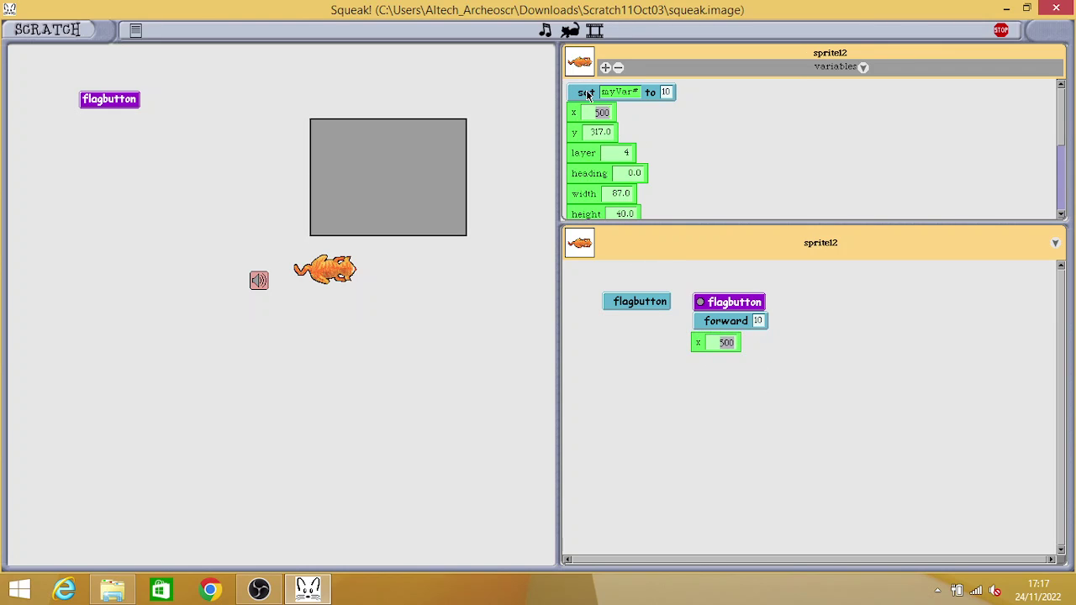
{"action": "left_click_drag", "start_coordinate": [586, 93], "coordinate": [640, 425]}
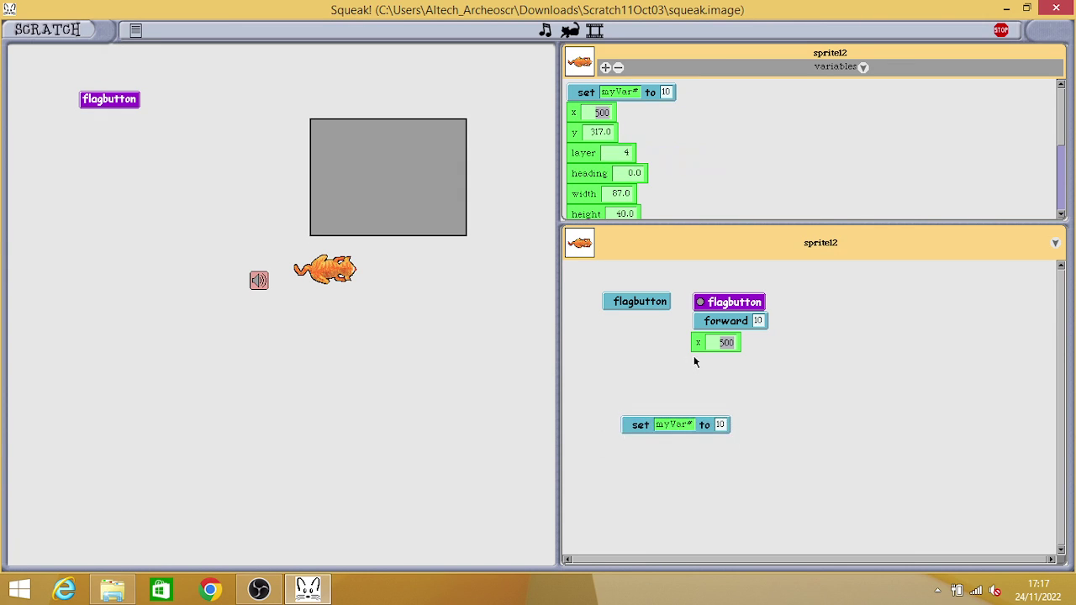
{"action": "left_click_drag", "start_coordinate": [703, 343], "coordinate": [724, 428]}
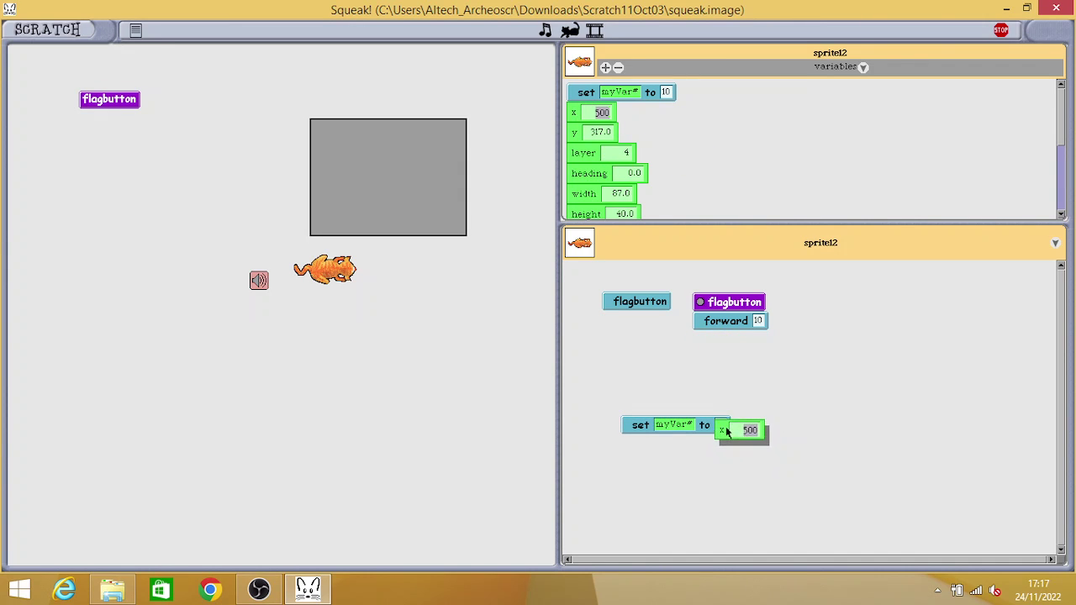
{"action": "right_click", "coordinate": [575, 99]}
{"action": "left_click", "coordinate": [580, 90]}
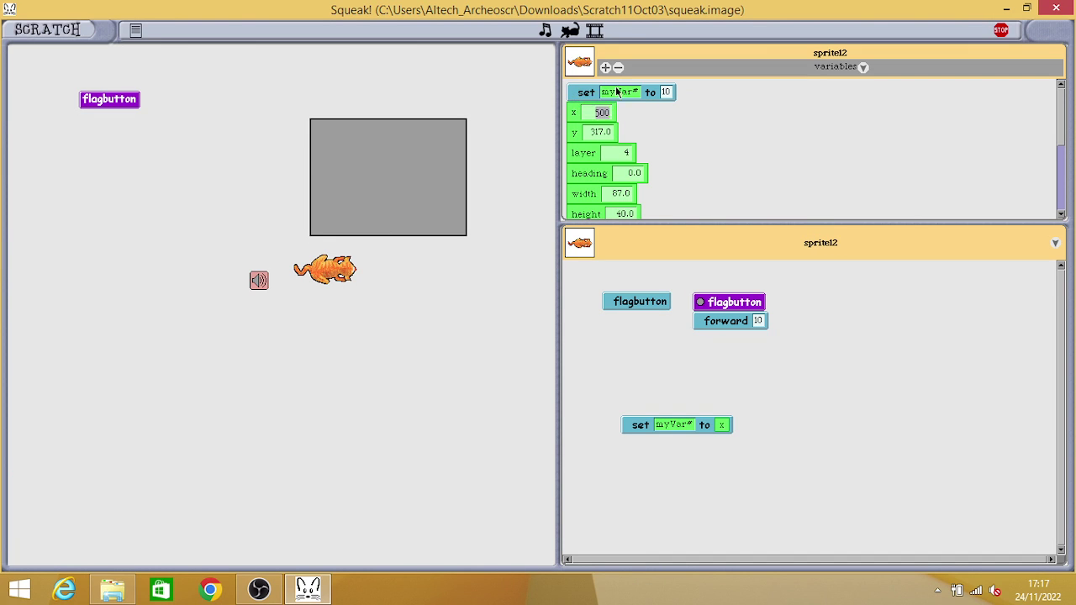
{"action": "left_click", "coordinate": [612, 91]}
{"action": "left_click", "coordinate": [609, 89]}
{"action": "left_click_drag", "start_coordinate": [1061, 99], "coordinate": [1061, 191]}
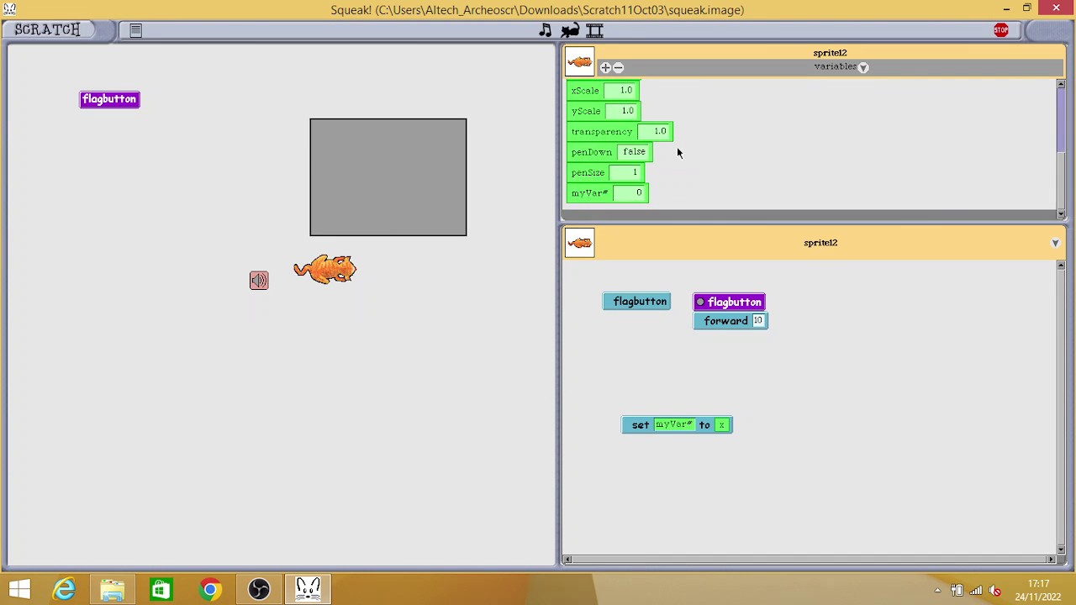
Step: Drag a myVar# watcher onto the stage and nudge it slightly right and down
{"action": "left_click_drag", "start_coordinate": [591, 194], "coordinate": [172, 110]}
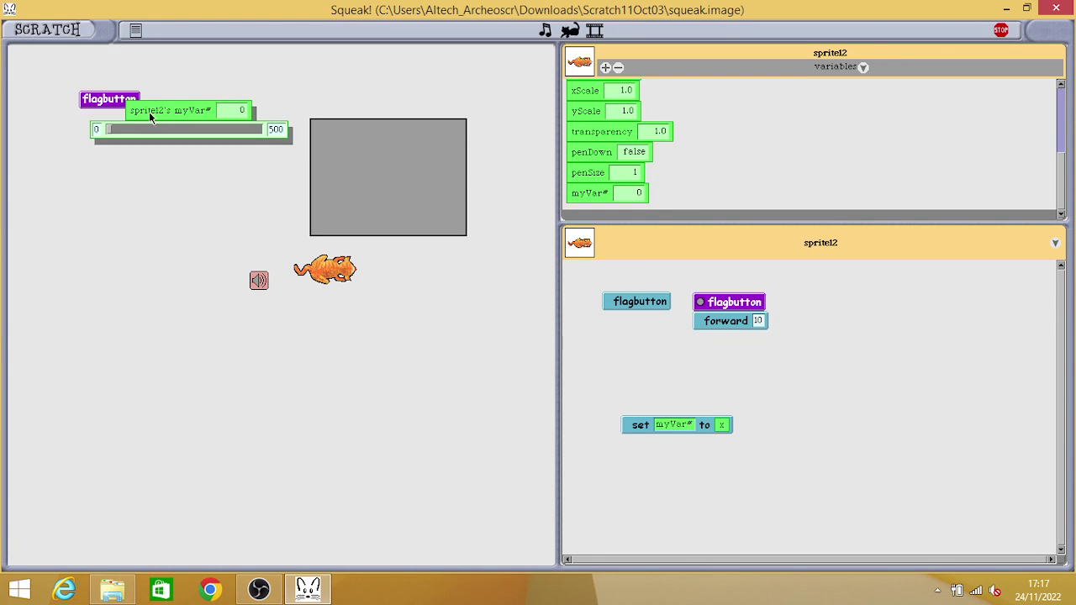
{"action": "right_click", "coordinate": [150, 117]}
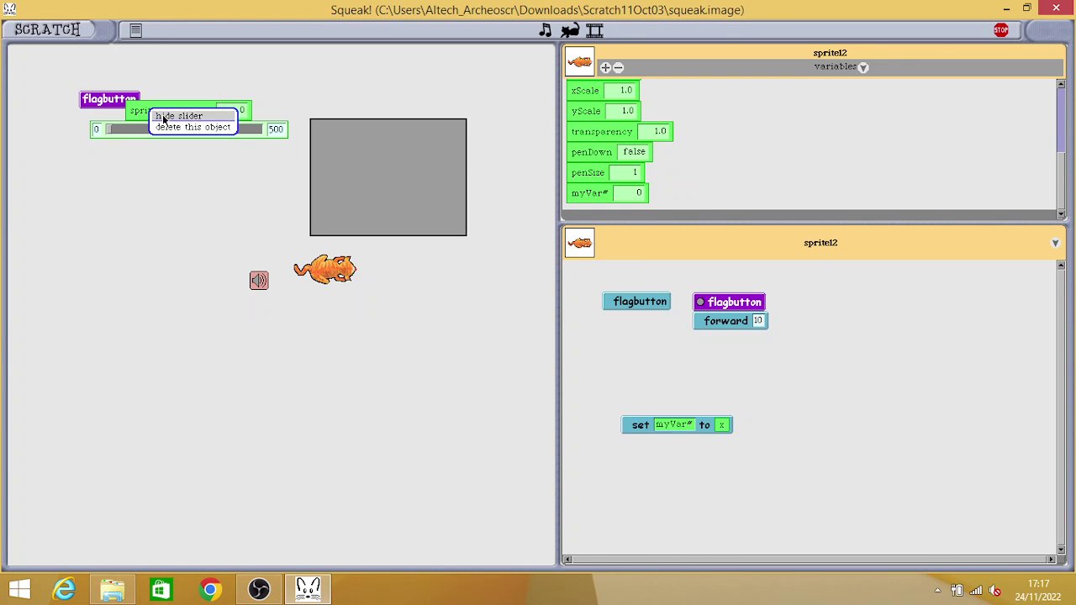
{"action": "left_click", "coordinate": [168, 116]}
{"action": "left_click_drag", "start_coordinate": [190, 110], "coordinate": [198, 112]}
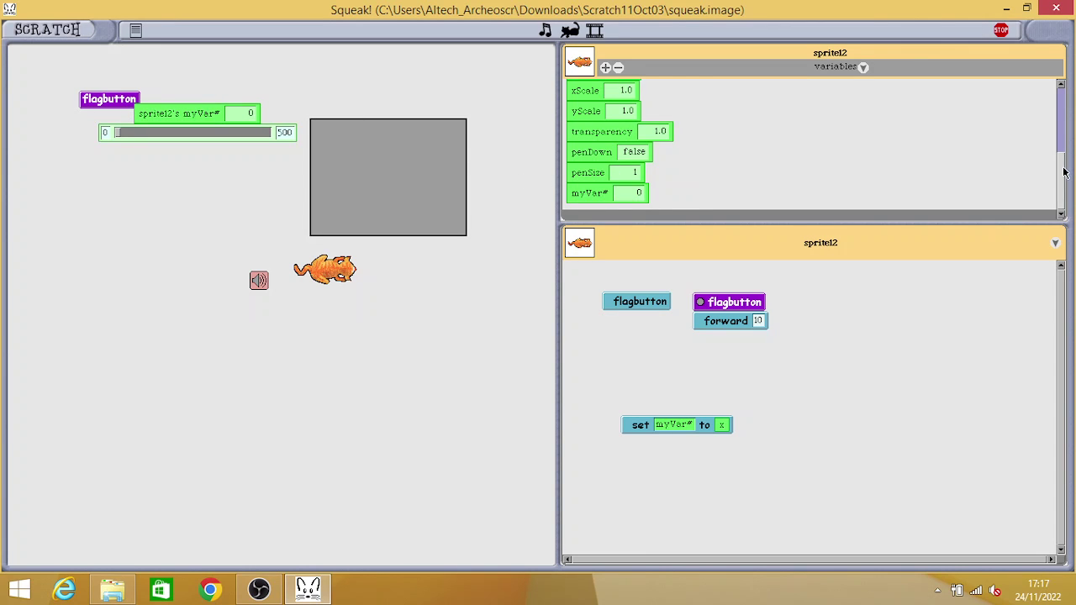
{"action": "scroll", "coordinate": [1064, 172], "scroll_direction": "up", "scroll_amount": 3}
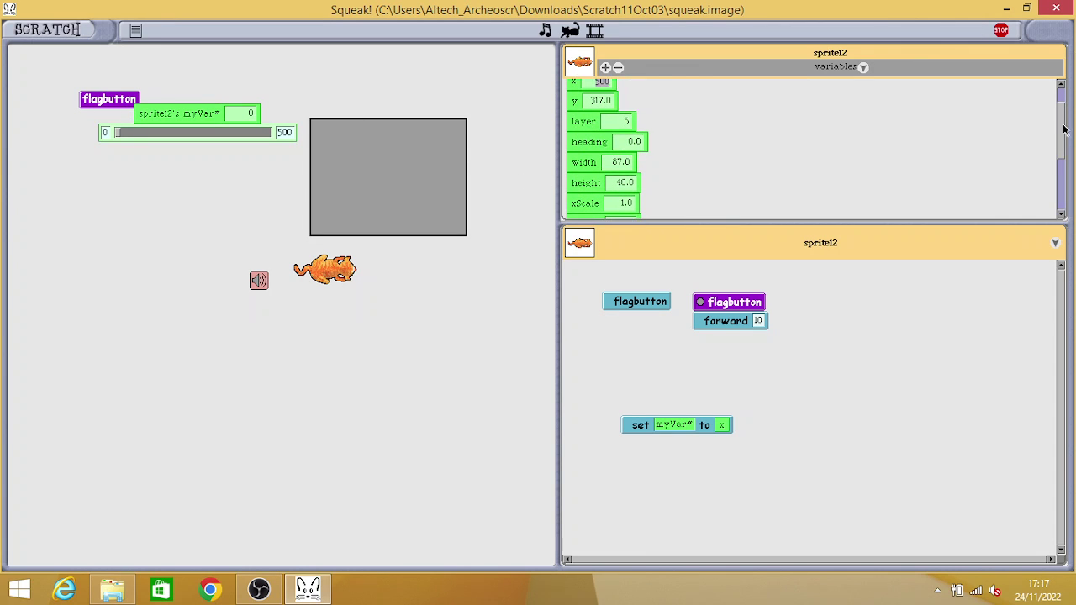
{"action": "scroll", "coordinate": [1062, 126], "scroll_direction": "down", "scroll_amount": 3}
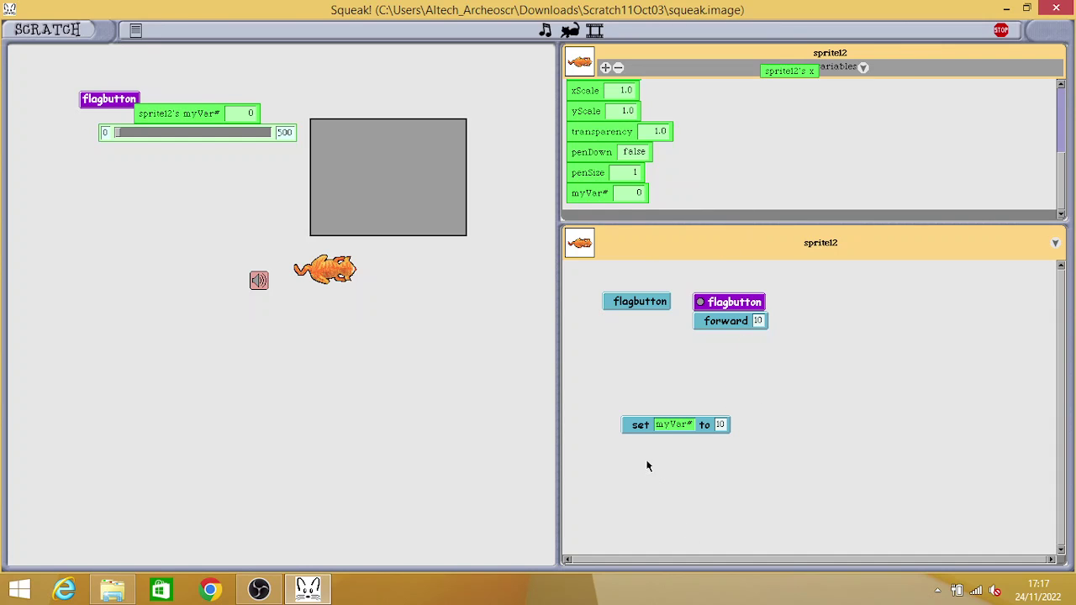
Step: Hide the myVar# slider and replace forward 10 with set myVar# to 10 under flagbutton
{"action": "right_click", "coordinate": [177, 119]}
{"action": "left_click", "coordinate": [189, 119]}
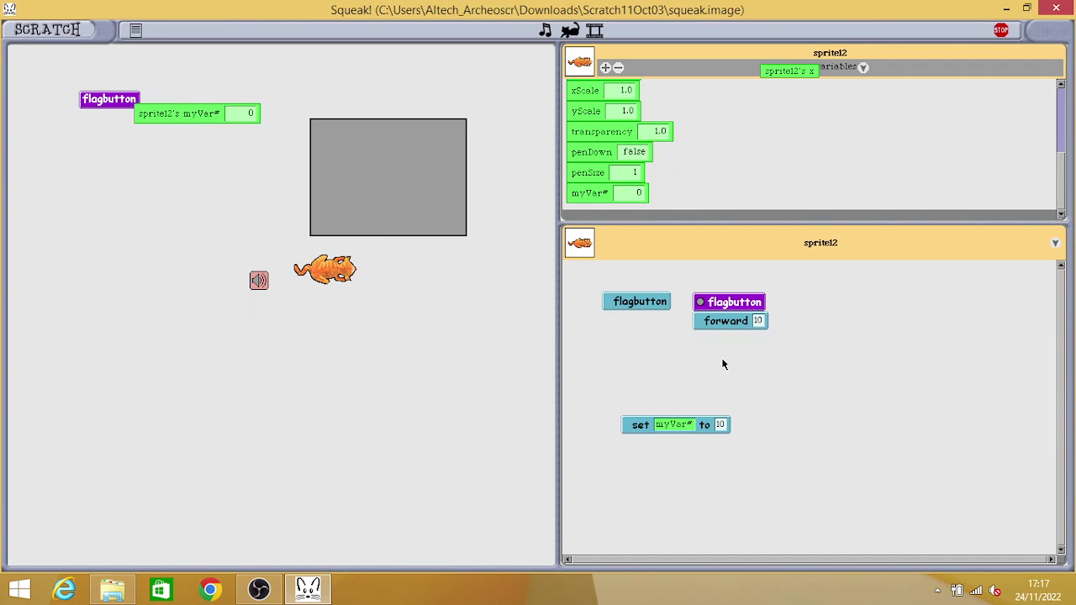
{"action": "mouse_move", "coordinate": [642, 424]}
{"action": "left_mouse_down"}
{"action": "mouse_move", "coordinate": [715, 362]}
{"action": "mouse_move", "coordinate": [716, 324]}
{"action": "mouse_move", "coordinate": [728, 361]}
{"action": "left_mouse_up"}
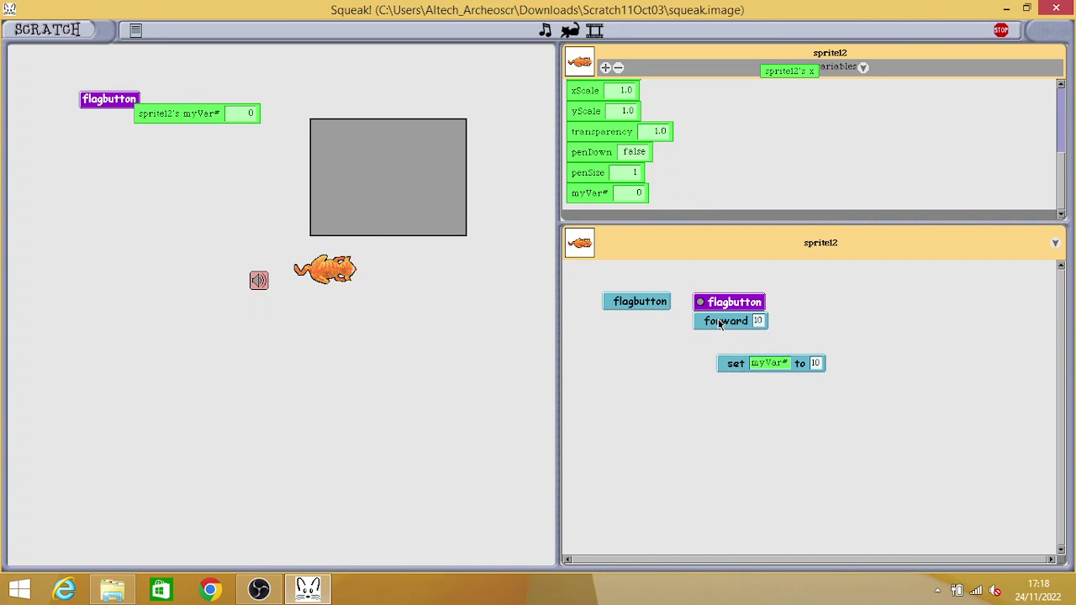
{"action": "left_click_drag", "start_coordinate": [721, 324], "coordinate": [699, 196]}
{"action": "mouse_move", "coordinate": [714, 249]}
{"action": "left_mouse_down"}
{"action": "mouse_move", "coordinate": [728, 294]}
{"action": "mouse_move", "coordinate": [917, 308]}
{"action": "left_mouse_up"}
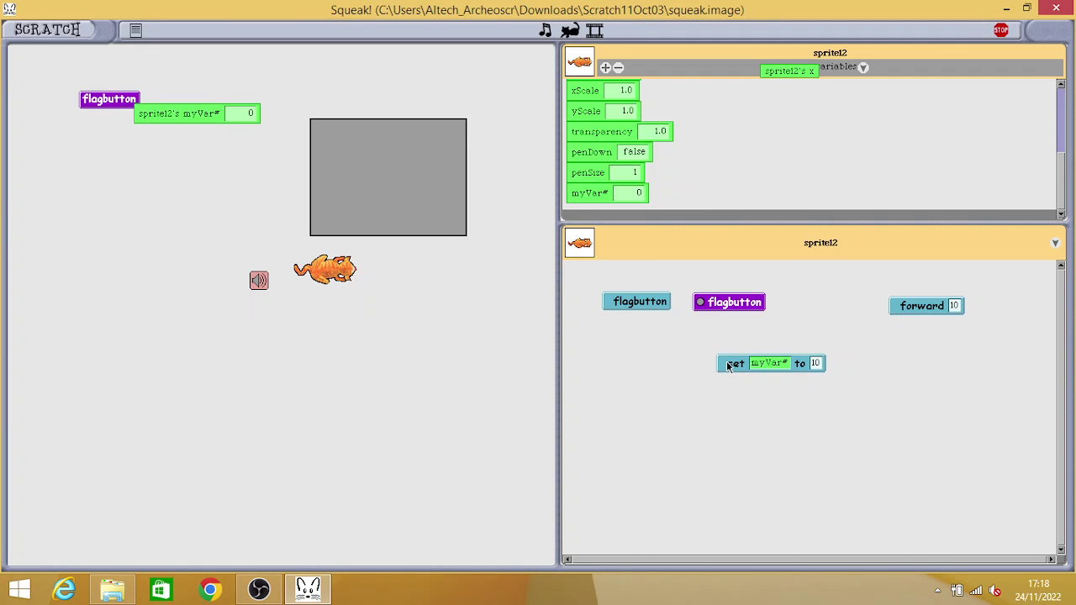
{"action": "left_click_drag", "start_coordinate": [734, 363], "coordinate": [706, 320]}
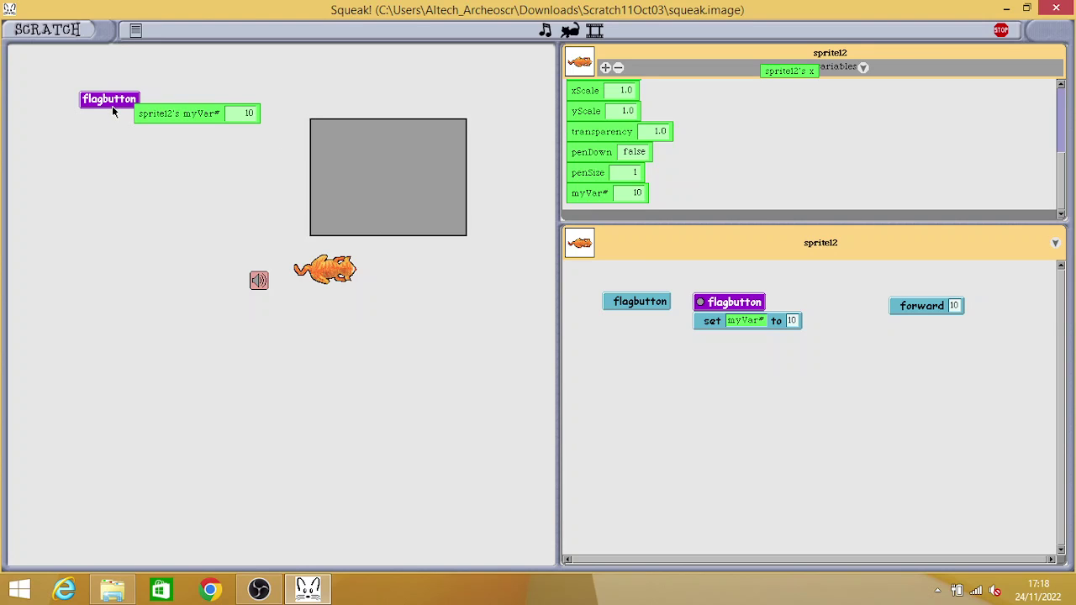
Step: Show the grey image box's blocks and scripts from its right-click menu
{"action": "left_click", "coordinate": [1063, 173]}
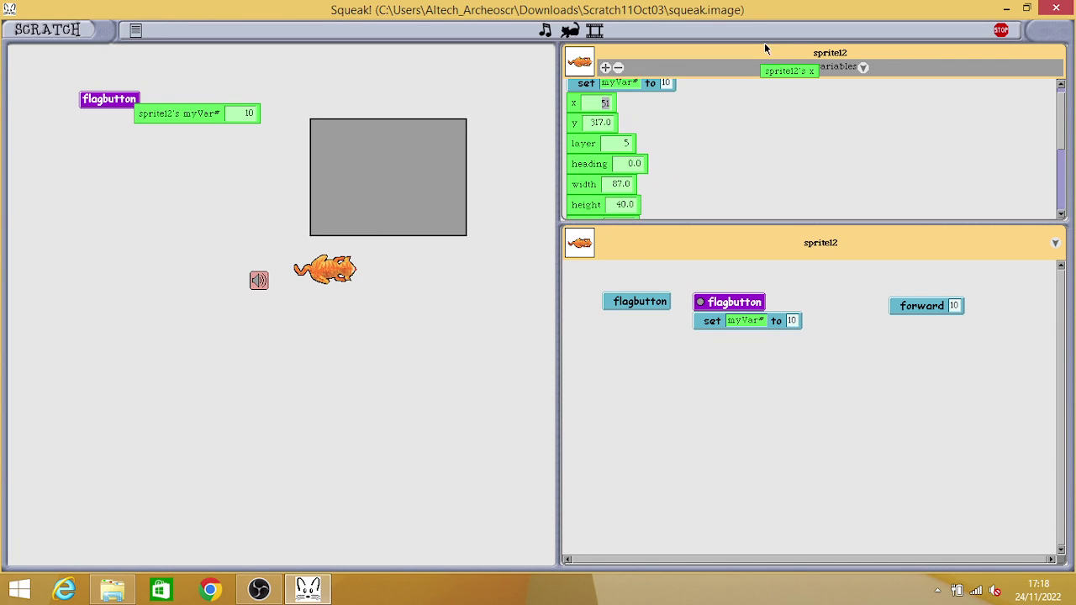
{"action": "left_click", "coordinate": [863, 69]}
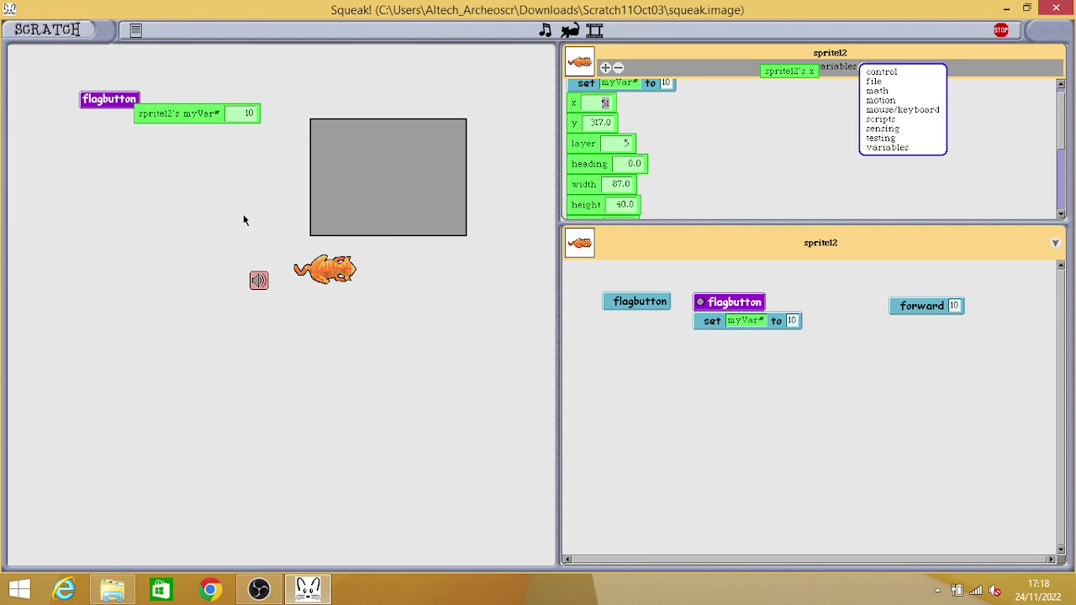
{"action": "left_click", "coordinate": [388, 187]}
{"action": "right_click", "coordinate": [433, 161]}
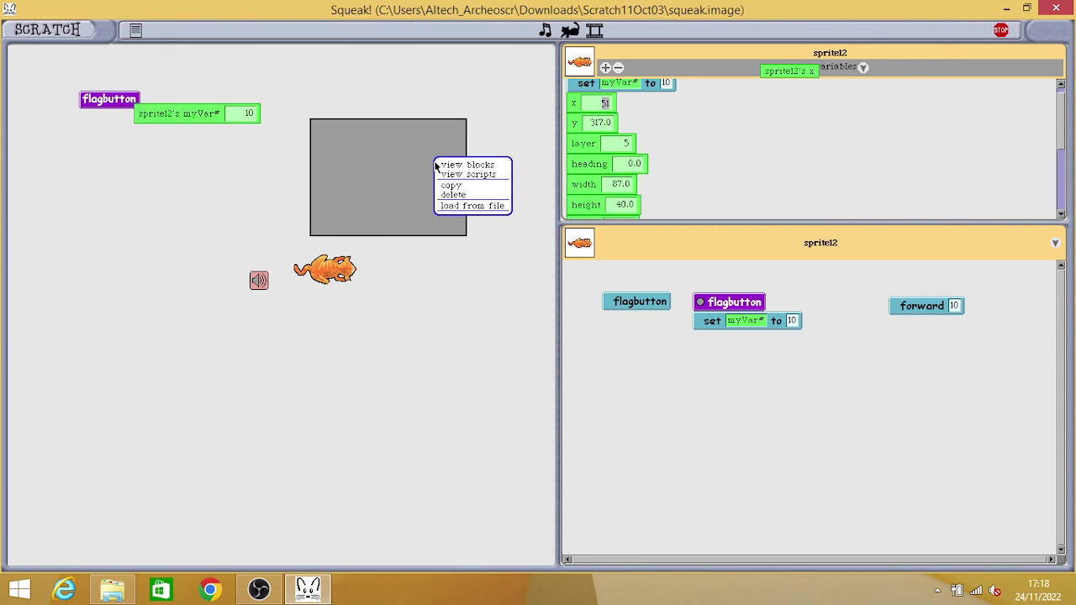
{"action": "left_click", "coordinate": [437, 163]}
{"action": "right_click", "coordinate": [368, 180]}
{"action": "left_click", "coordinate": [396, 186]}
Step: Drag the sprite12's x tile onto the stage as a watcher
{"action": "left_click", "coordinate": [857, 69]}
{"action": "mouse_move", "coordinate": [802, 71]}
{"action": "left_mouse_down"}
{"action": "mouse_move", "coordinate": [701, 133]}
{"action": "mouse_move", "coordinate": [750, 132]}
{"action": "left_mouse_up"}
{"action": "left_click_drag", "start_coordinate": [816, 71], "coordinate": [341, 413]}
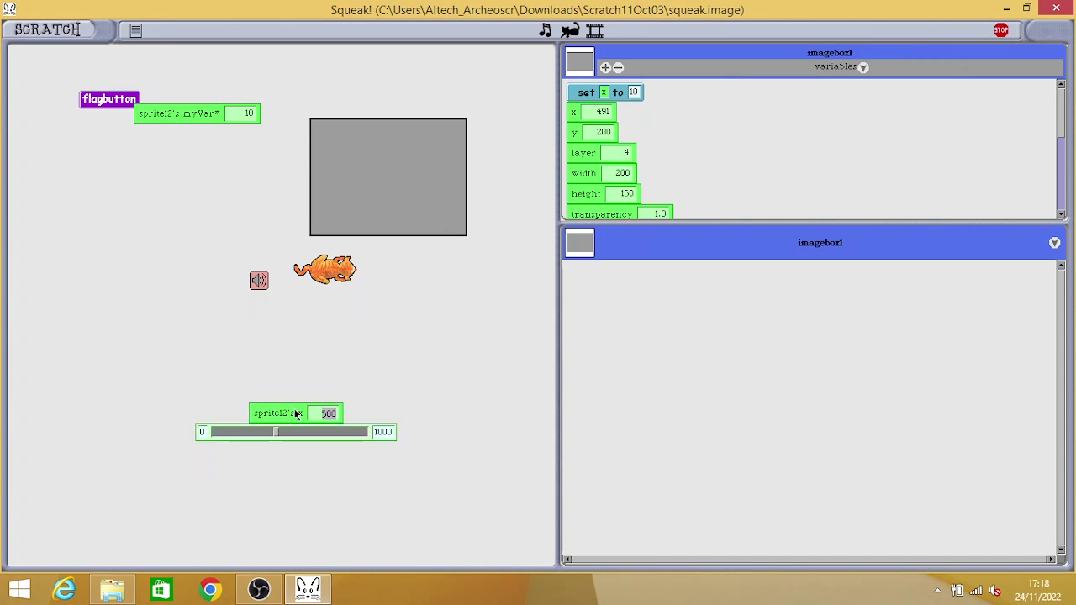
Step: Browse imagebox1's mouse/keyboard and movie blocks
{"action": "left_click", "coordinate": [863, 68]}
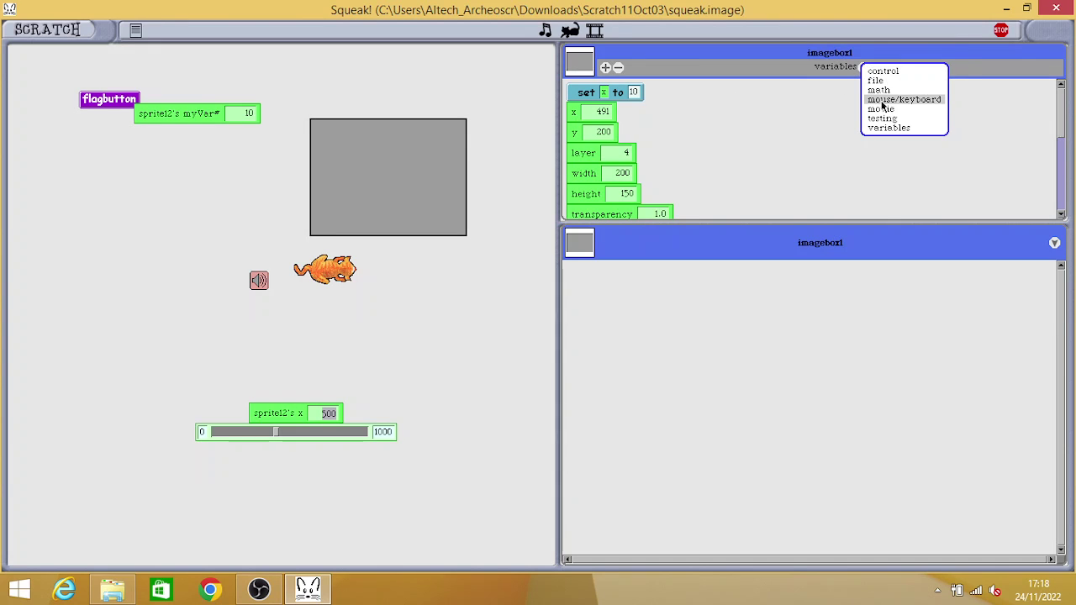
{"action": "left_click", "coordinate": [881, 99]}
{"action": "left_click", "coordinate": [866, 68]}
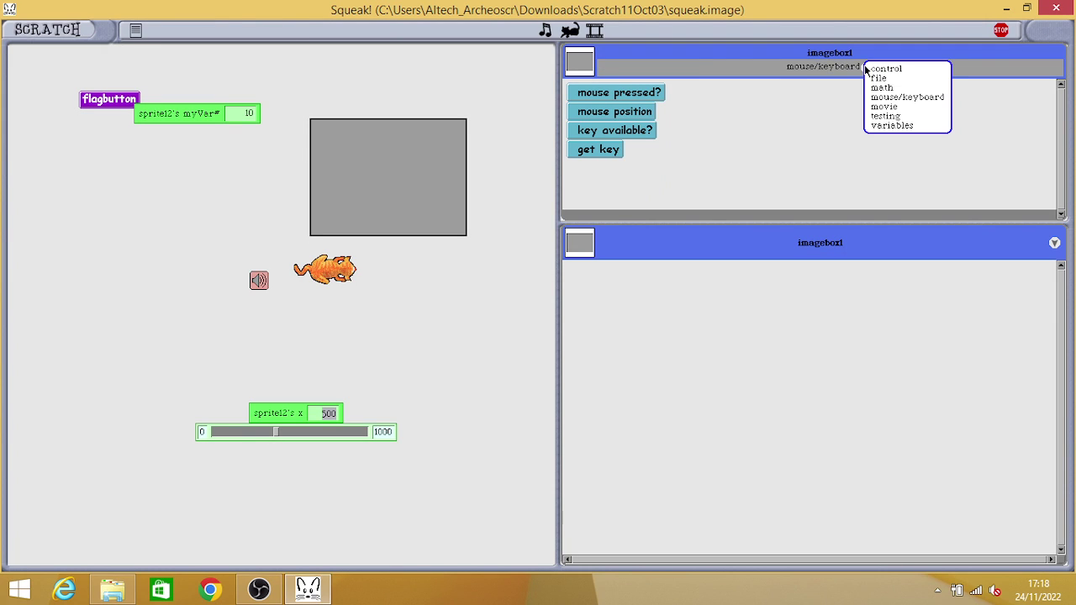
{"action": "left_click", "coordinate": [886, 107]}
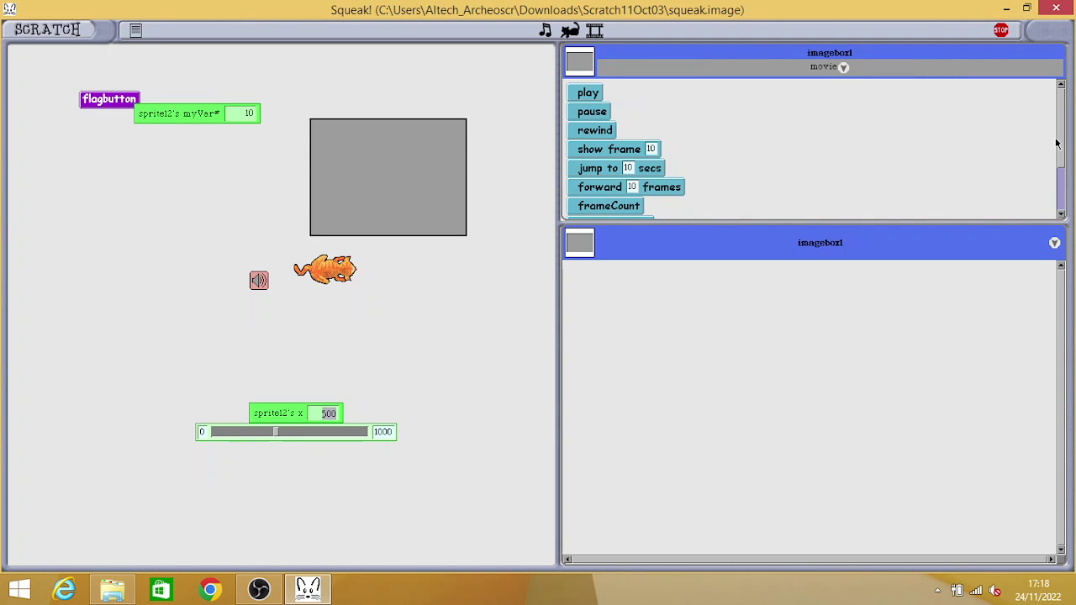
{"action": "left_click", "coordinate": [1062, 189]}
{"action": "scroll", "coordinate": [1062, 188], "scroll_direction": "up", "scroll_amount": 2}
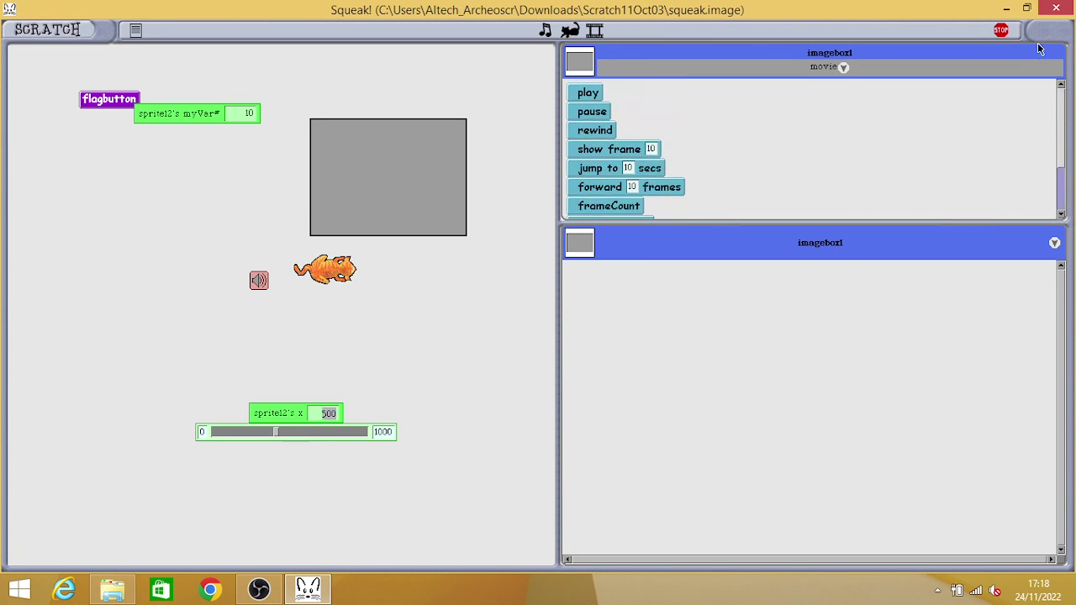
Step: Browse imagebox1's file, variables and control blocks, then bring up the image box's options
{"action": "left_click", "coordinate": [844, 68]}
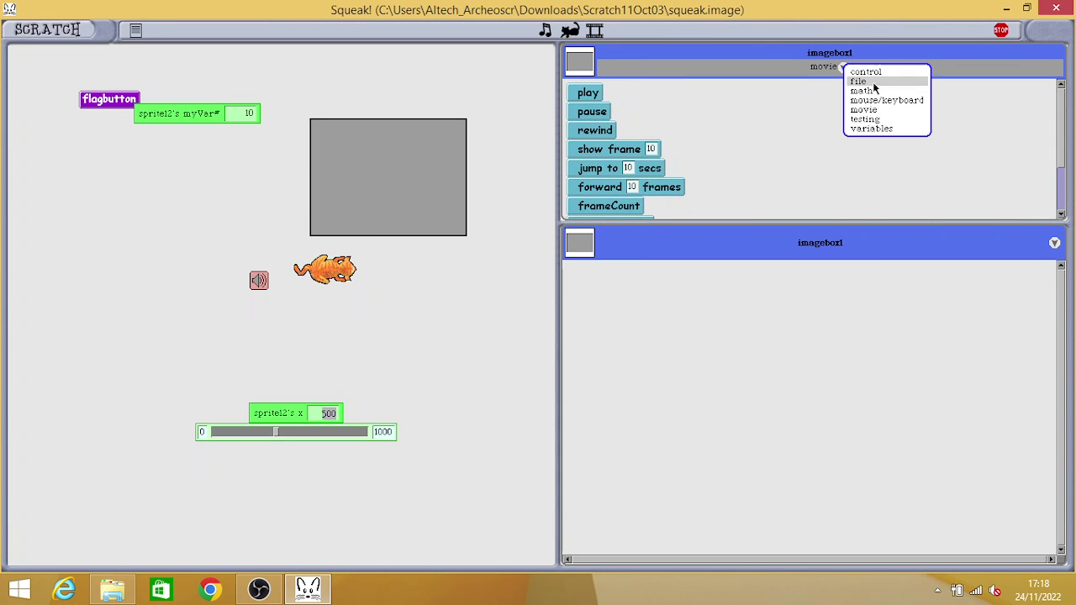
{"action": "left_click", "coordinate": [873, 81]}
{"action": "left_click", "coordinate": [842, 71]}
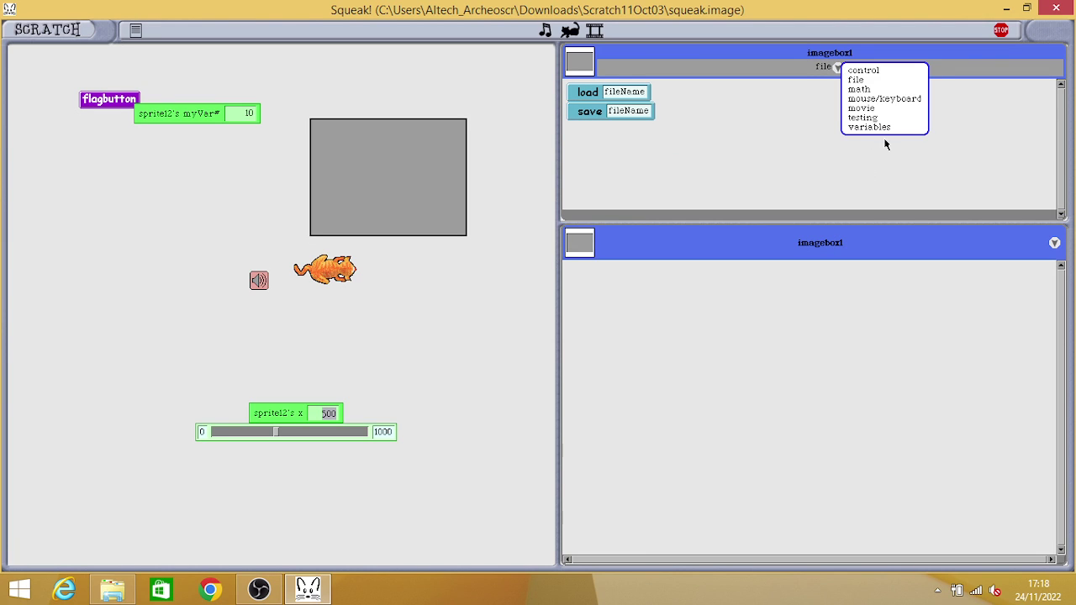
{"action": "left_click", "coordinate": [880, 131]}
{"action": "left_click", "coordinate": [863, 64]}
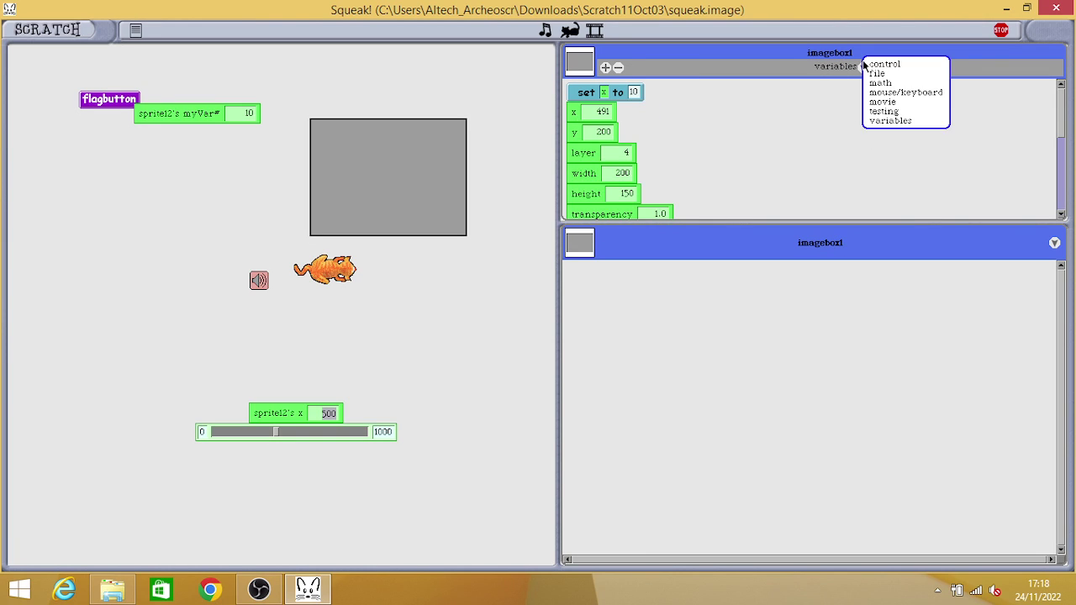
{"action": "left_click", "coordinate": [877, 64]}
{"action": "right_click", "coordinate": [375, 139]}
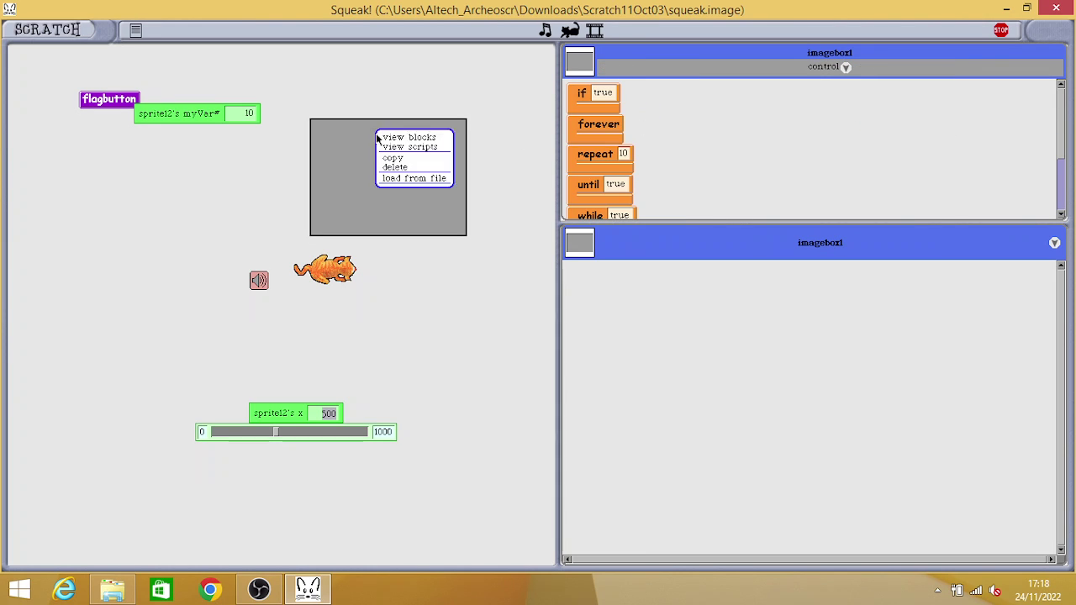
Step: Delete the grey image box and show the sound object's blocks and scripts
{"action": "left_click", "coordinate": [397, 166]}
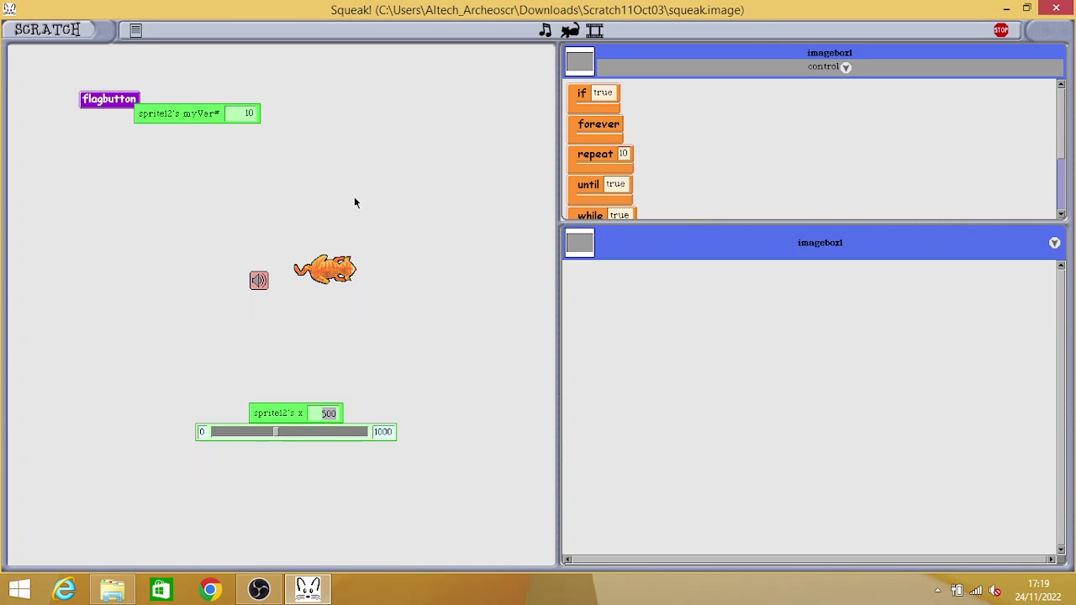
{"action": "right_click", "coordinate": [261, 280]}
{"action": "left_click", "coordinate": [274, 286]}
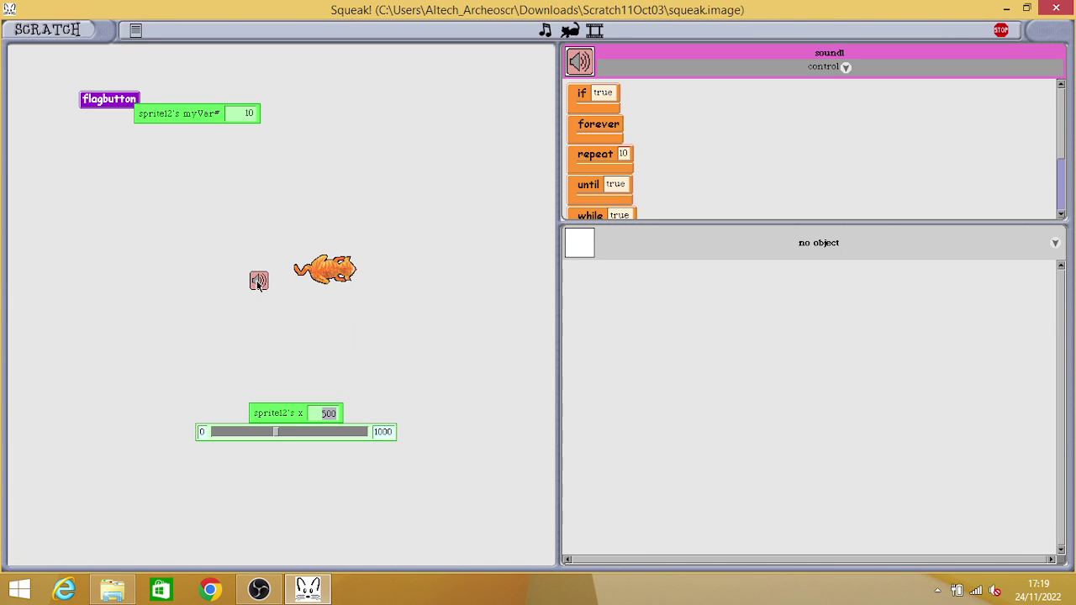
{"action": "right_click", "coordinate": [266, 283]}
{"action": "left_click", "coordinate": [275, 293]}
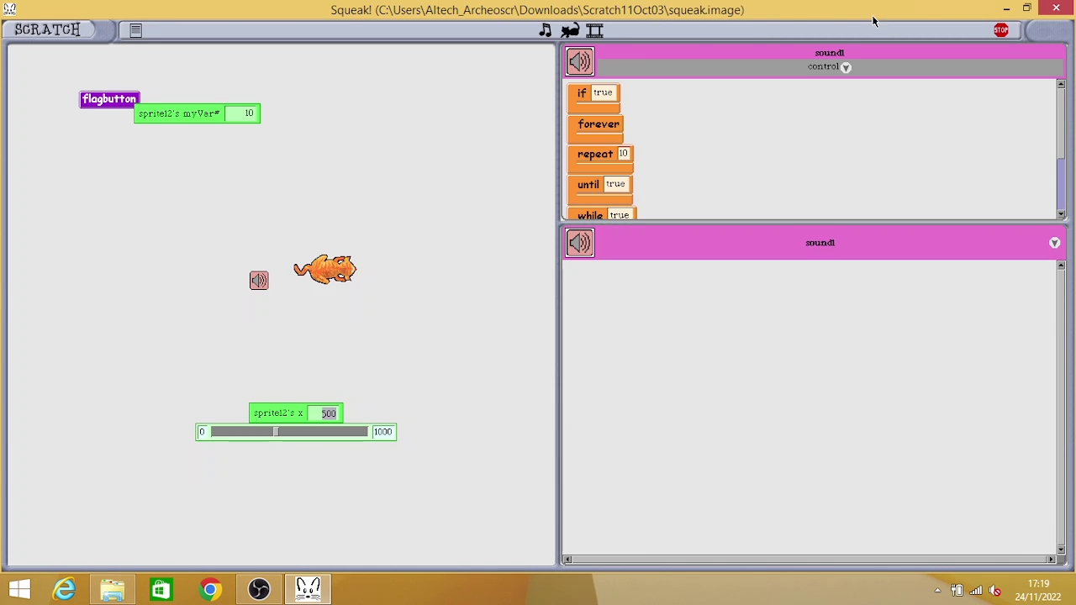
Step: Switch sound1's block palette to the playing category
{"action": "left_click", "coordinate": [846, 67]}
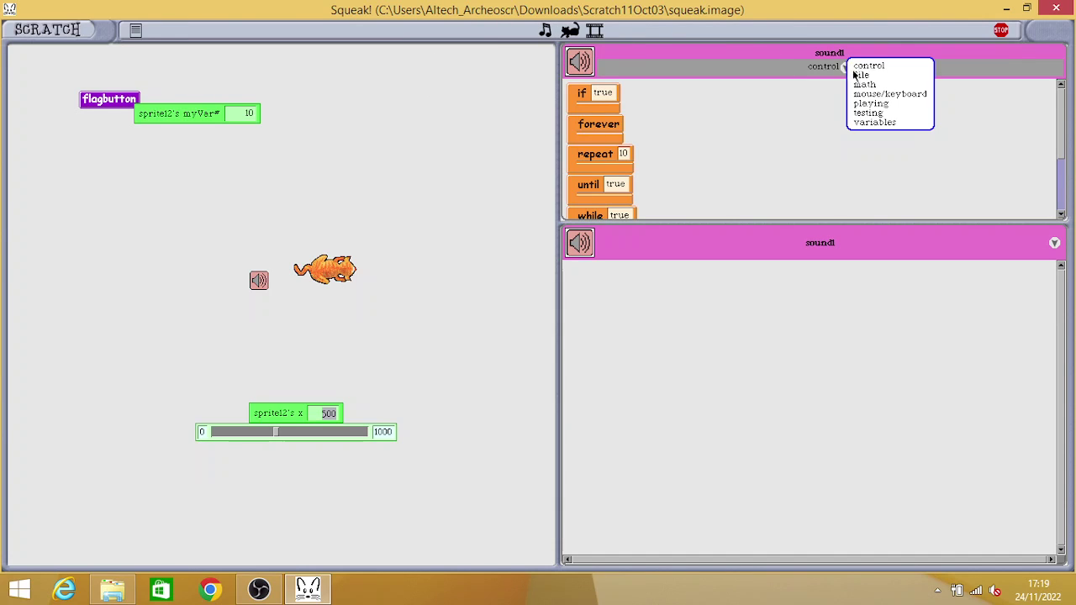
{"action": "left_click", "coordinate": [887, 64]}
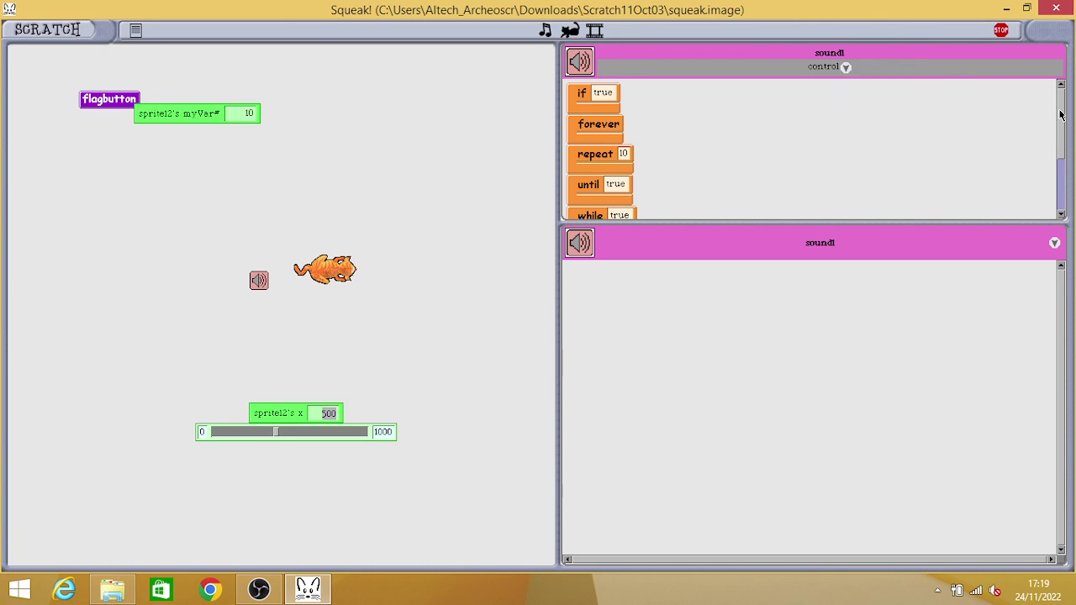
{"action": "scroll", "coordinate": [862, 112], "scroll_direction": "down", "scroll_amount": 3}
{"action": "left_click", "coordinate": [845, 68]}
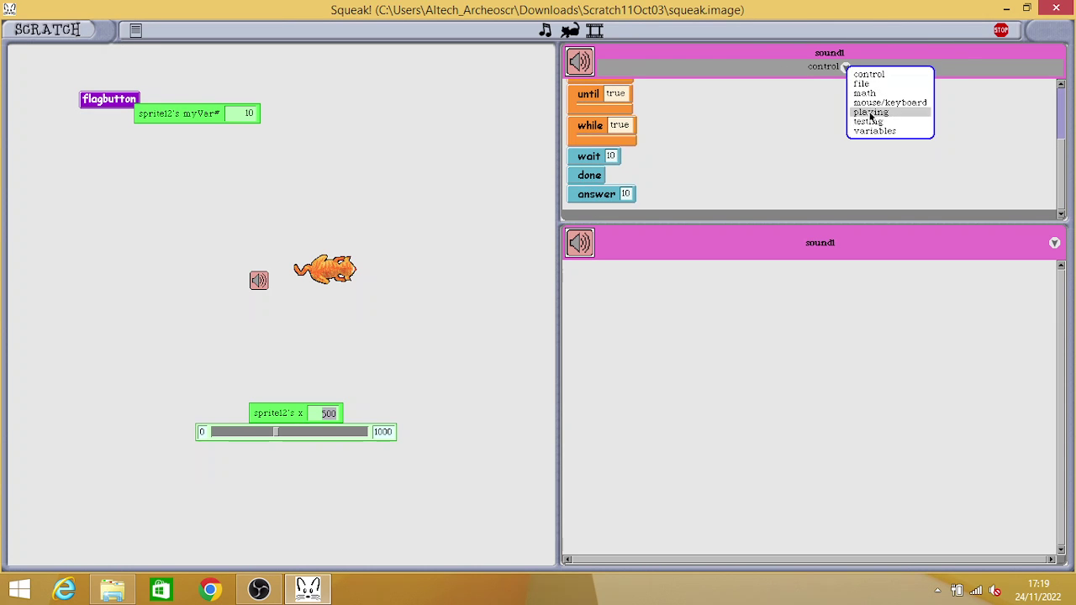
{"action": "left_click", "coordinate": [872, 112]}
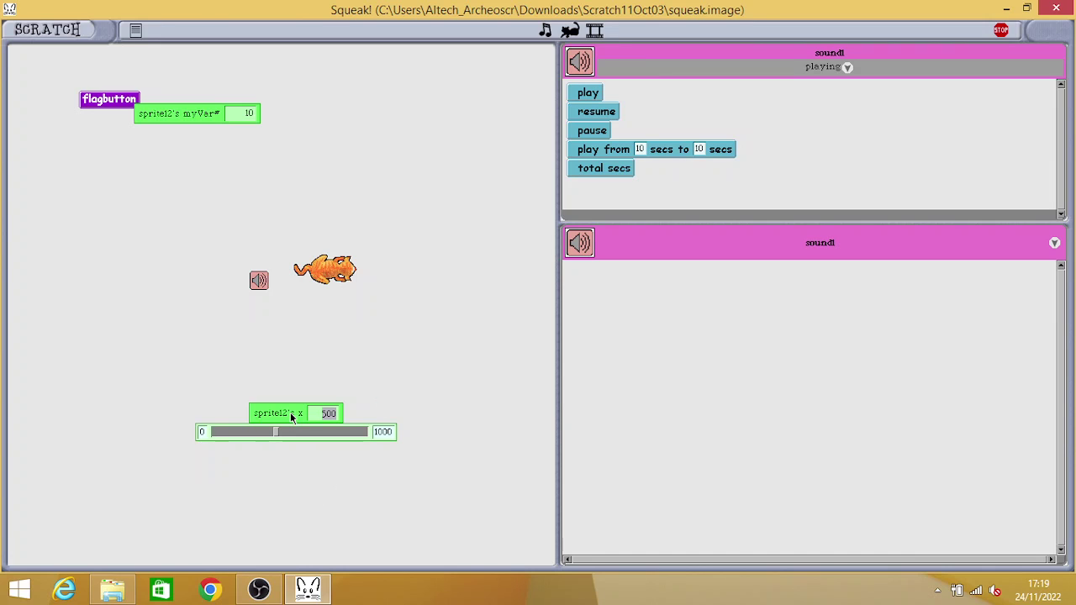
Step: Move the sprite12's x watcher up and hide its slider, then show a myVar# slider
{"action": "mouse_move", "coordinate": [294, 416]}
{"action": "left_mouse_down"}
{"action": "mouse_move", "coordinate": [454, 311]}
{"action": "mouse_move", "coordinate": [272, 371]}
{"action": "left_mouse_up"}
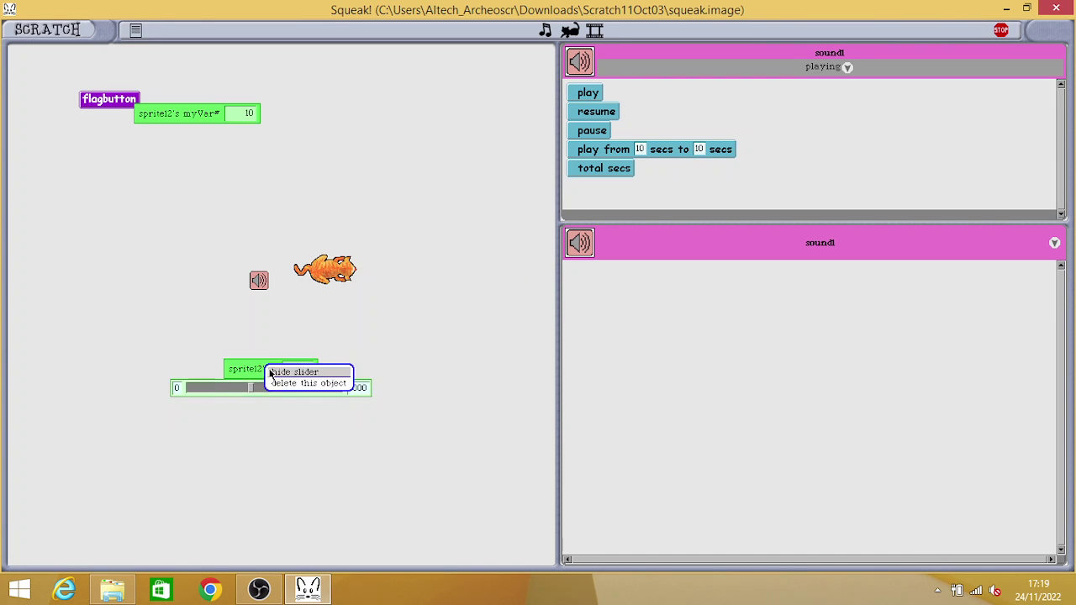
{"action": "left_click", "coordinate": [273, 372]}
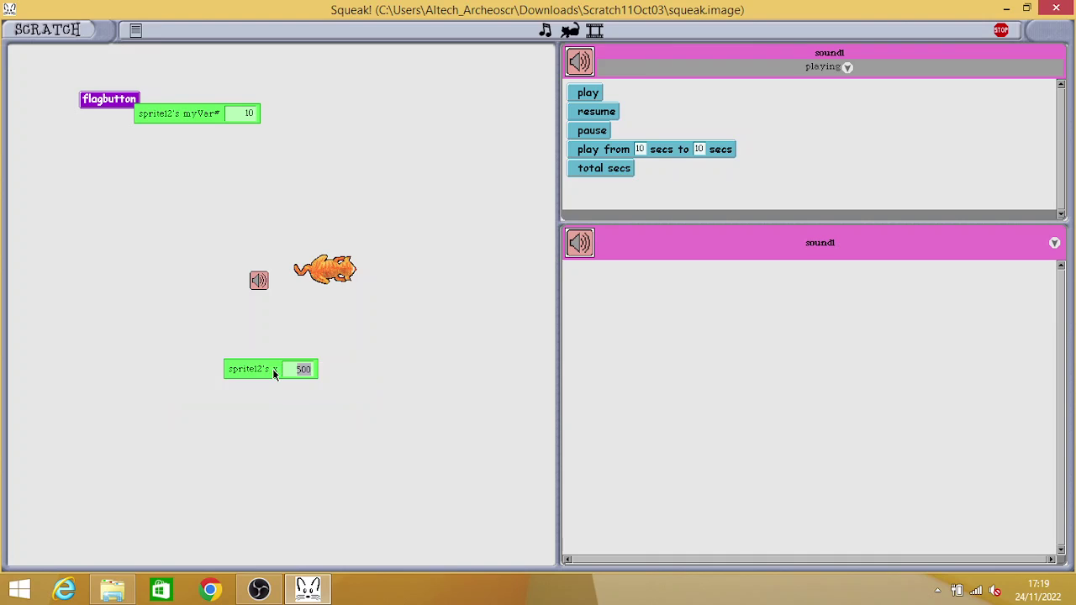
{"action": "right_click", "coordinate": [200, 117]}
{"action": "left_click", "coordinate": [212, 120]}
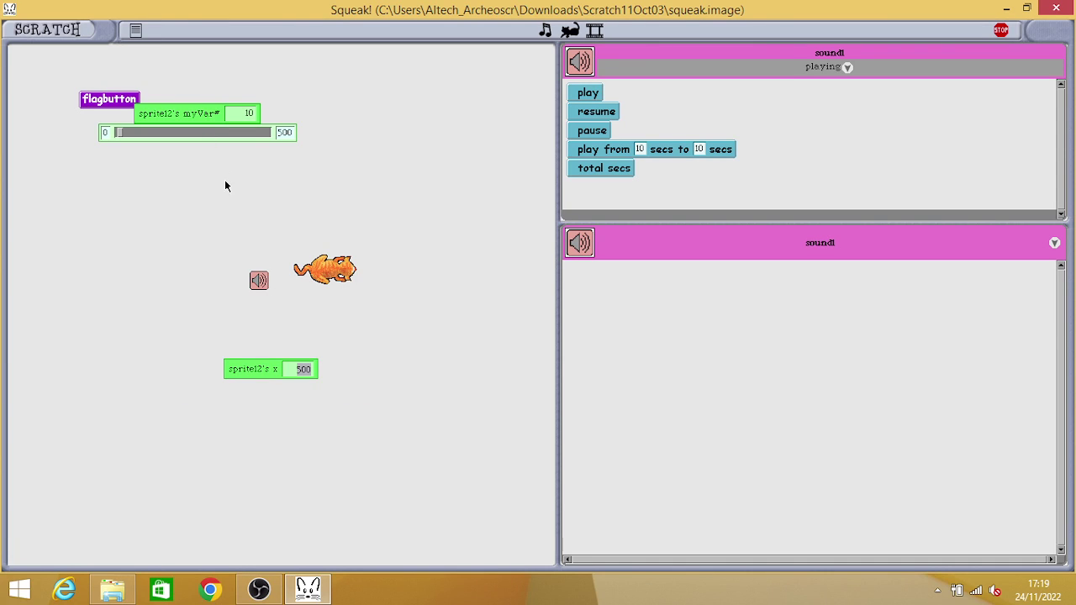